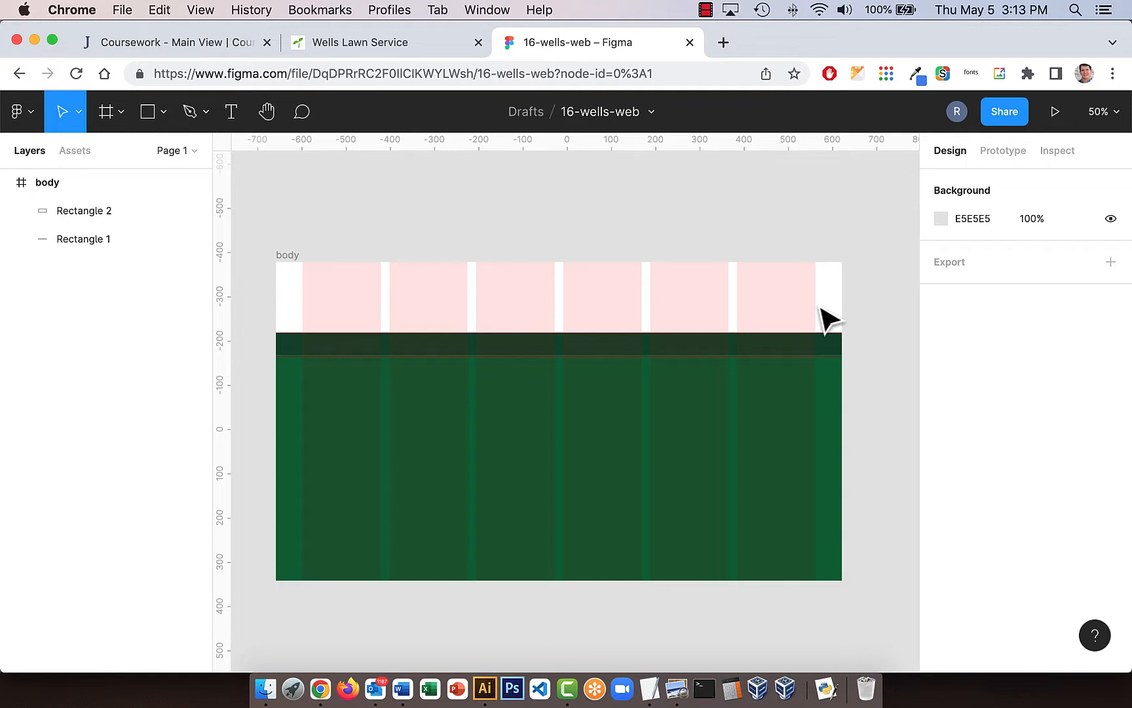
# - Rename the large green Rectangle 2 layer as section
pyautogui.click(101, 212)
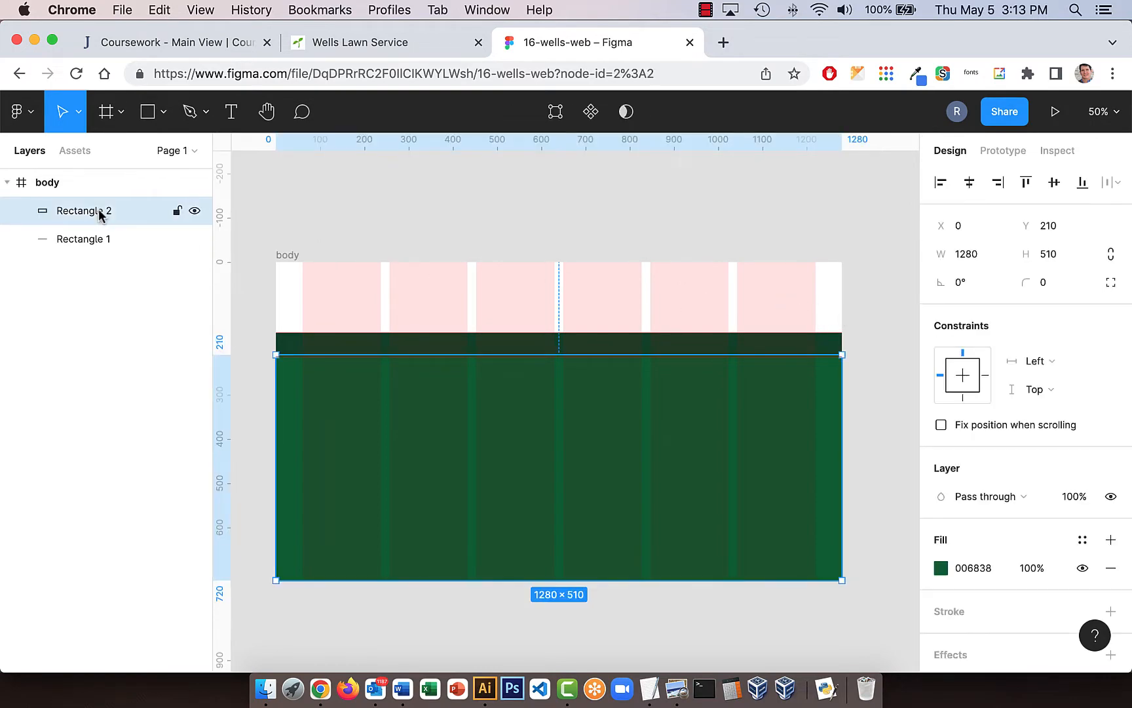
pyautogui.doubleClick(101, 213)
pyautogui.write('section')
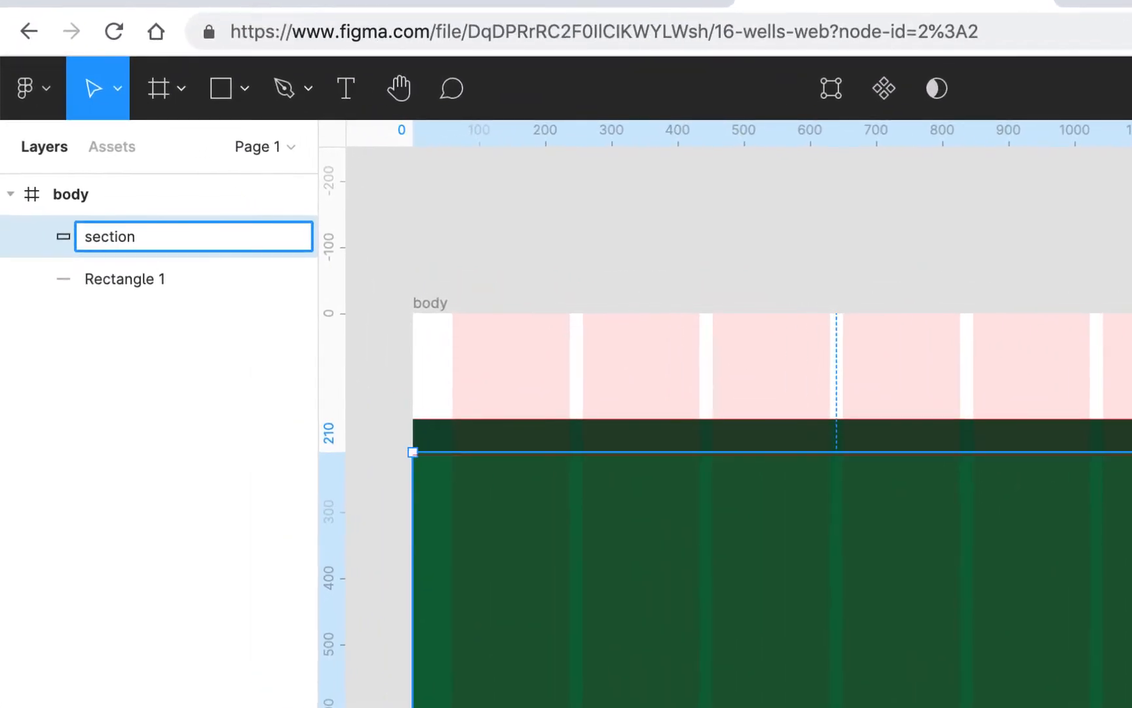
pyautogui.press('Return')
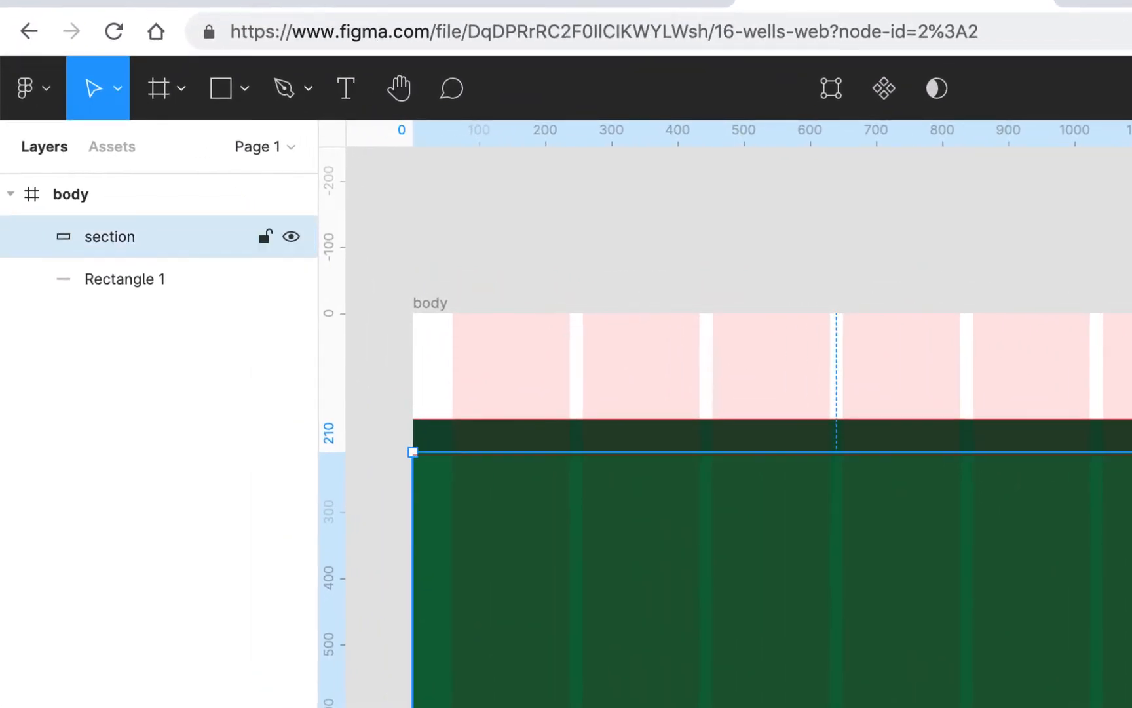
# - Rename the dark green Rectangle 1 layer as nav and move the section layer below it in the stacking order
pyautogui.doubleClick(142, 282)
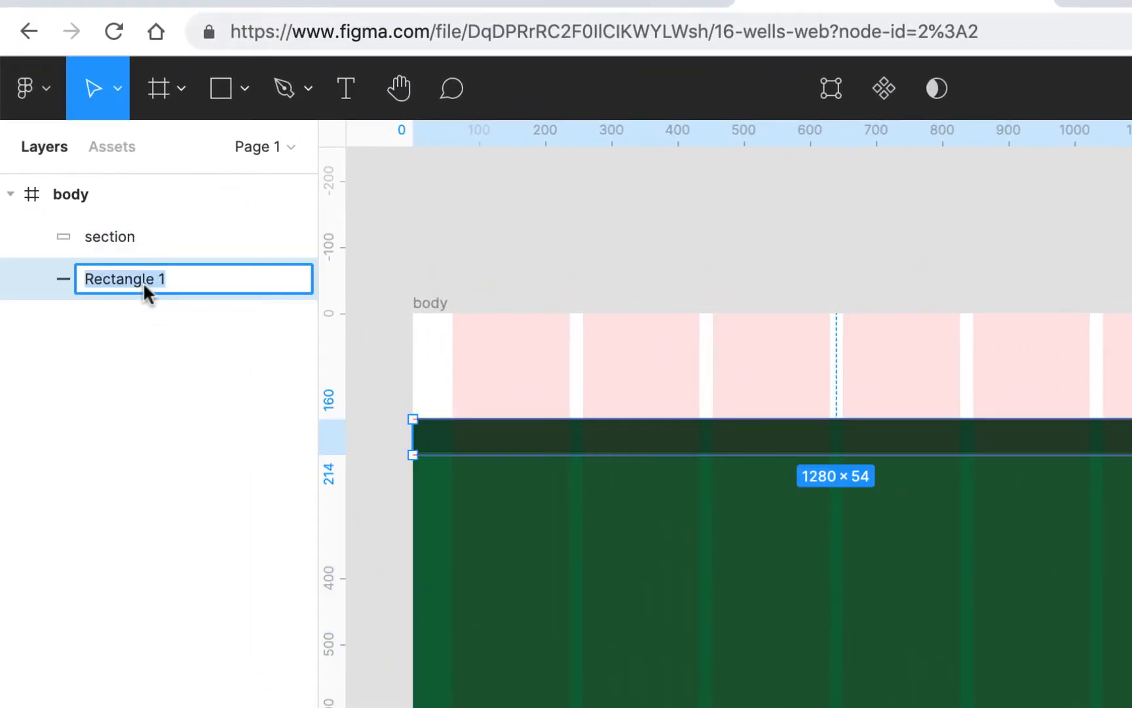
pyautogui.write('nav')
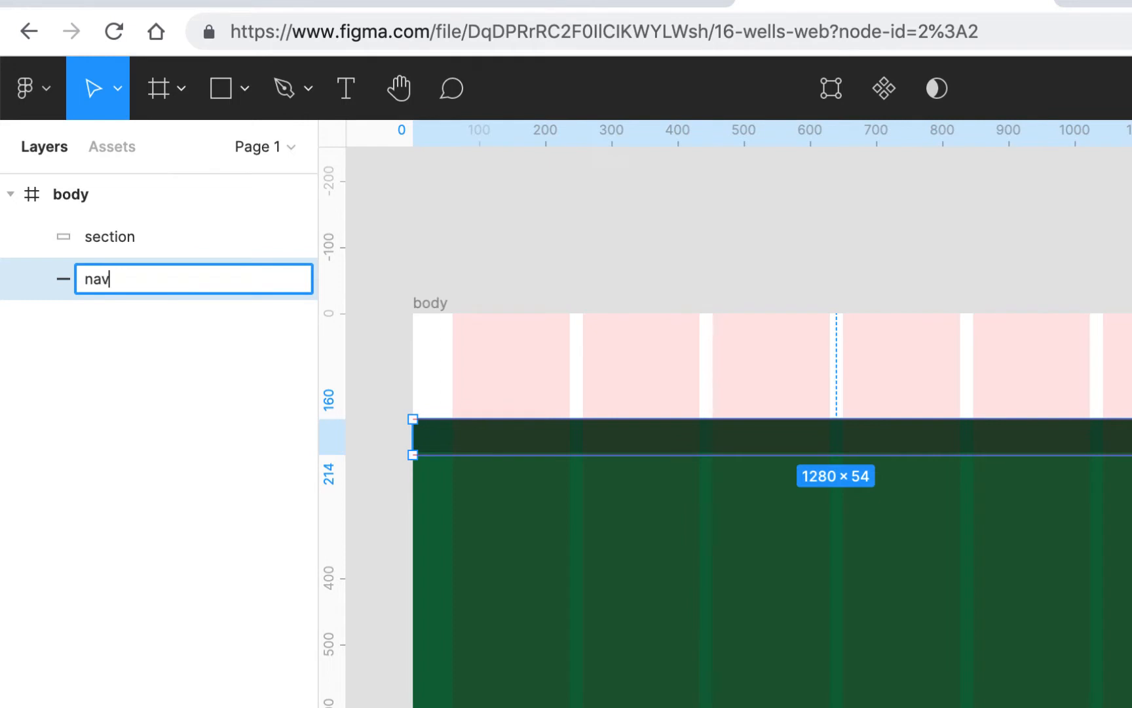
pyautogui.press('Return')
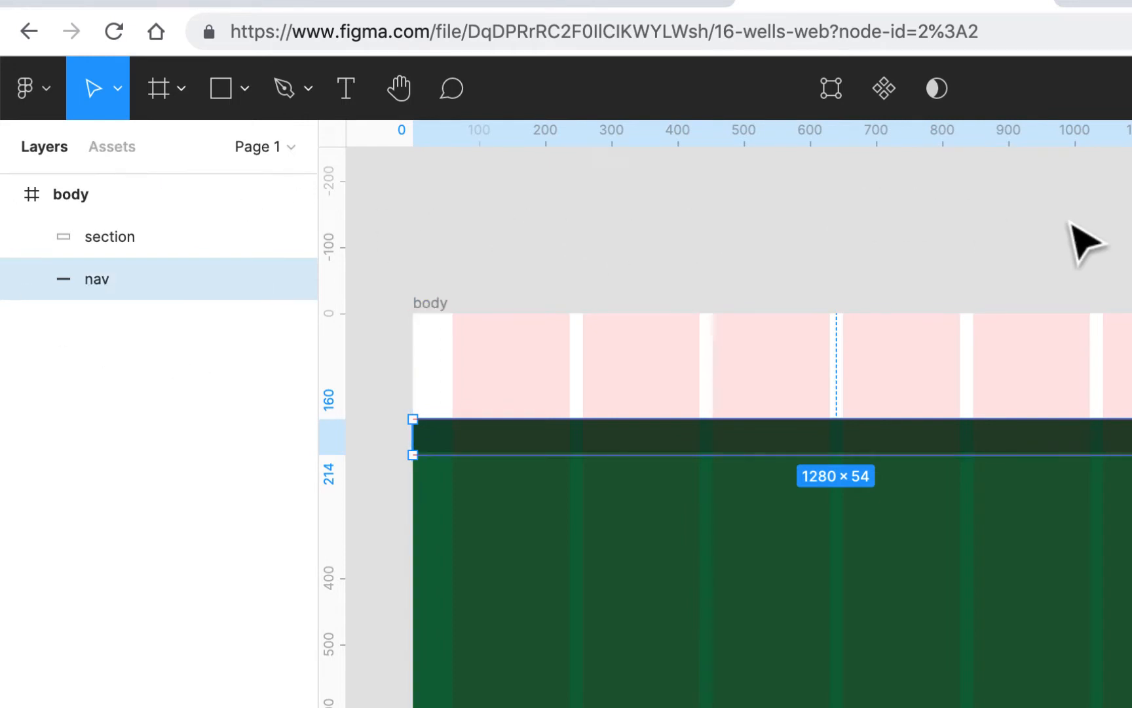
pyautogui.moveTo(122, 246); pyautogui.dragTo(123, 308)
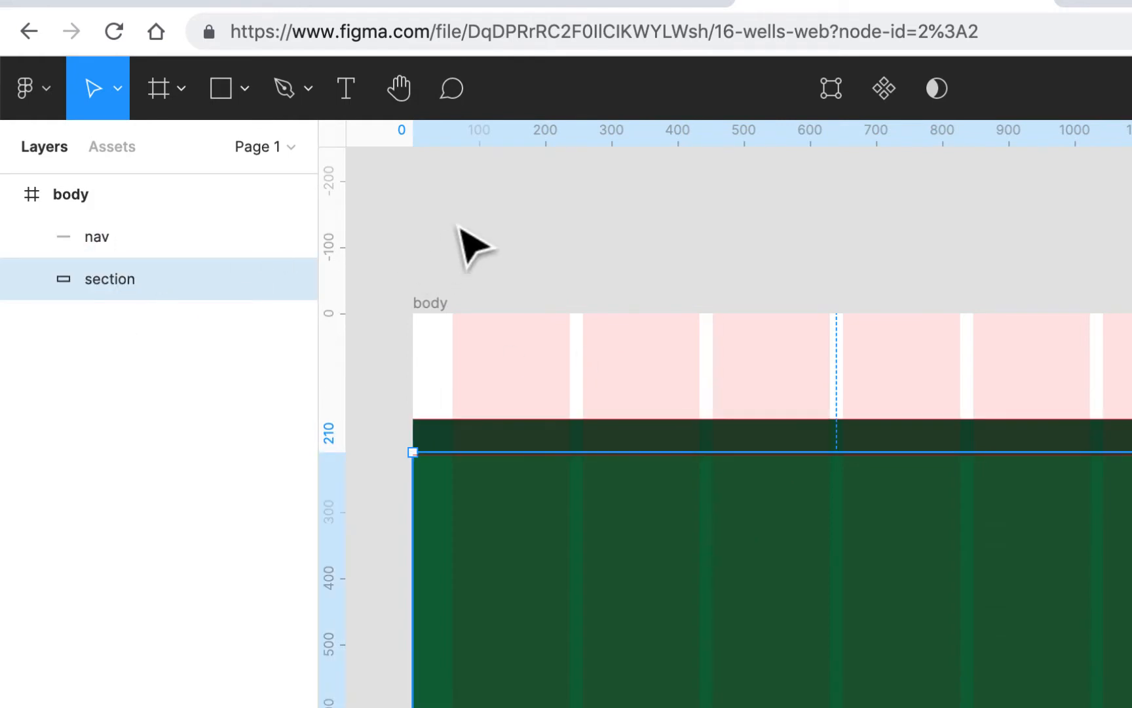
# - Draw a 1280 × 160 rectangle across the top of the body frame, above the nav bar, and fill it with white FFFFFF
pyautogui.click(223, 93)
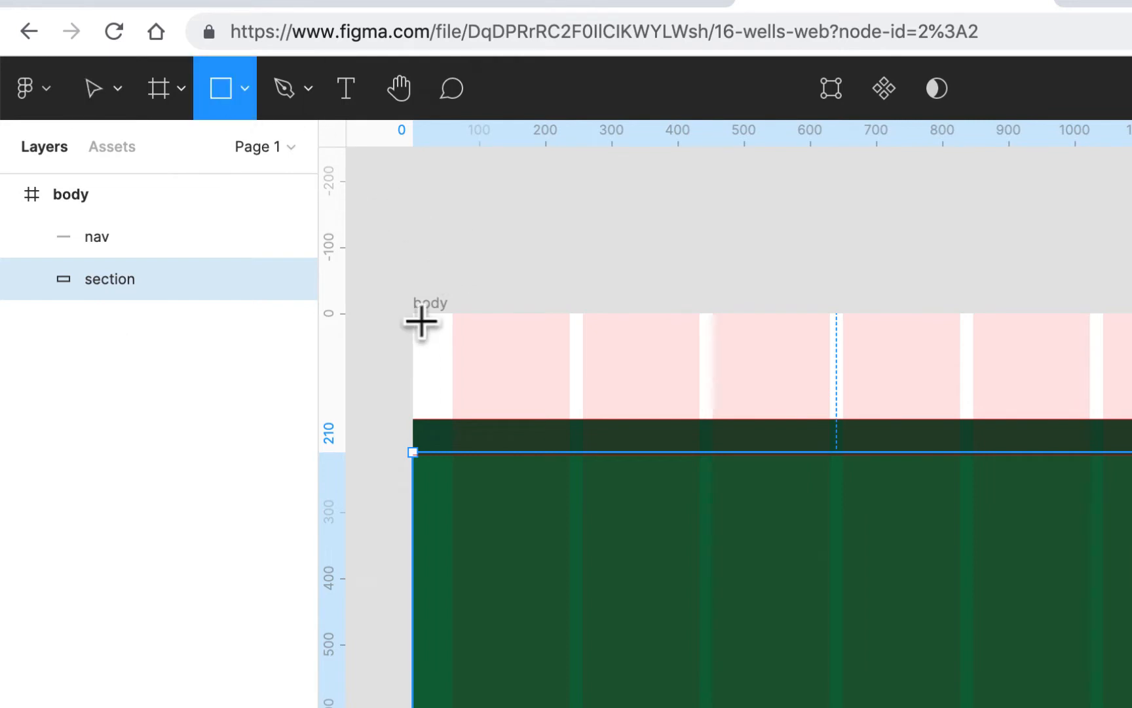
pyautogui.moveTo(412, 314)
pyautogui.mouseDown()
pyautogui.moveTo(1131, 394)
pyautogui.moveTo(1131, 420)
pyautogui.mouseUp()
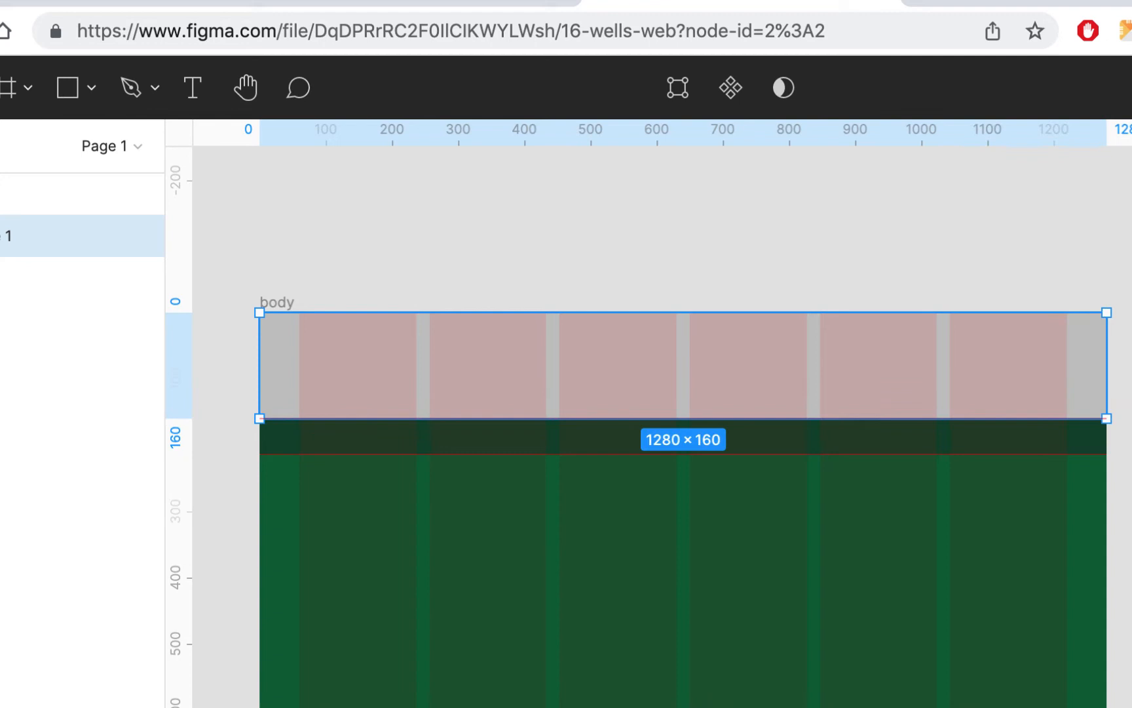
pyautogui.click(1131, 705)
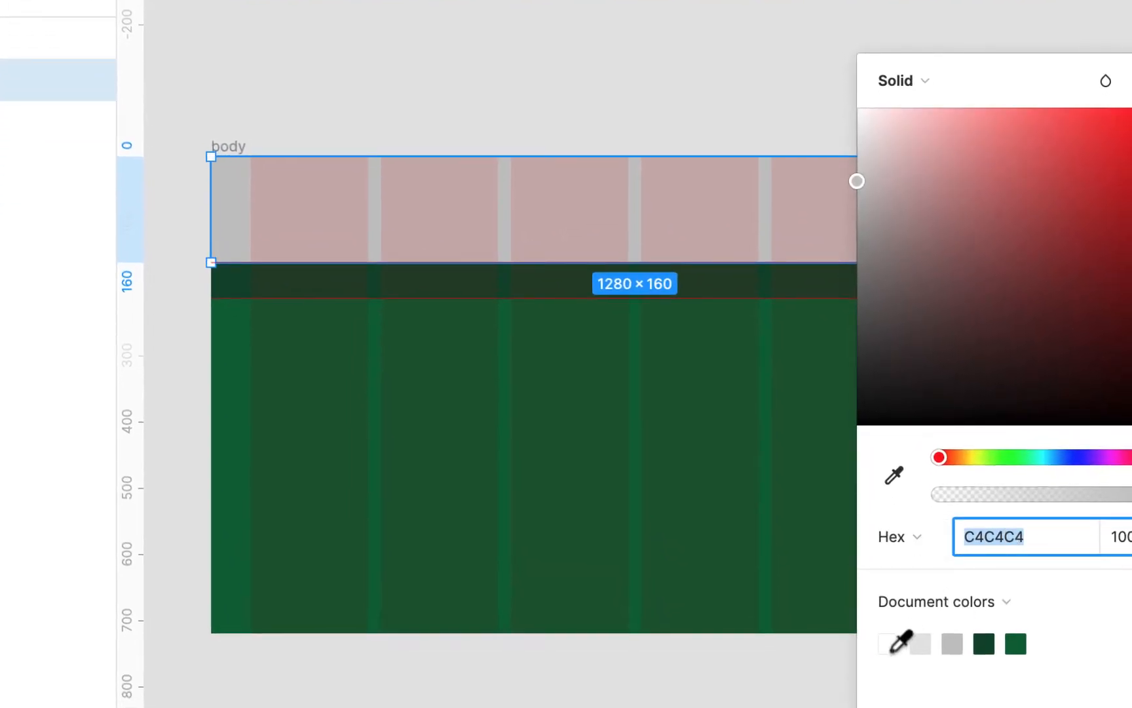
pyautogui.click(889, 644)
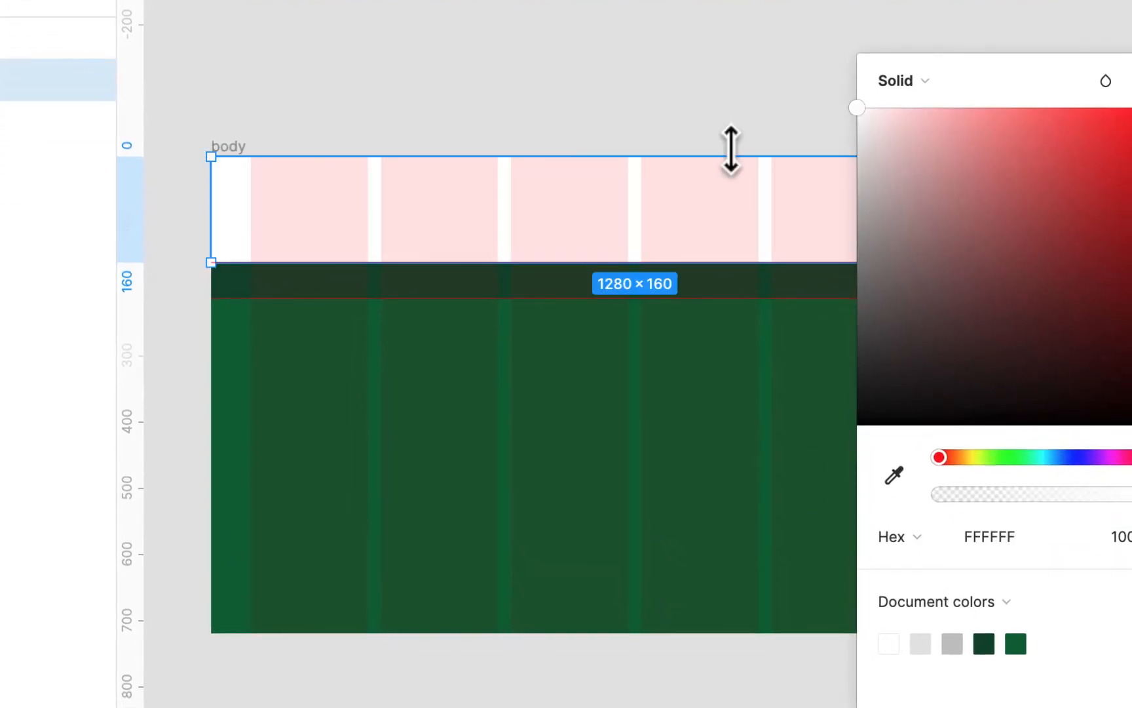
pyautogui.click(1131, 81)
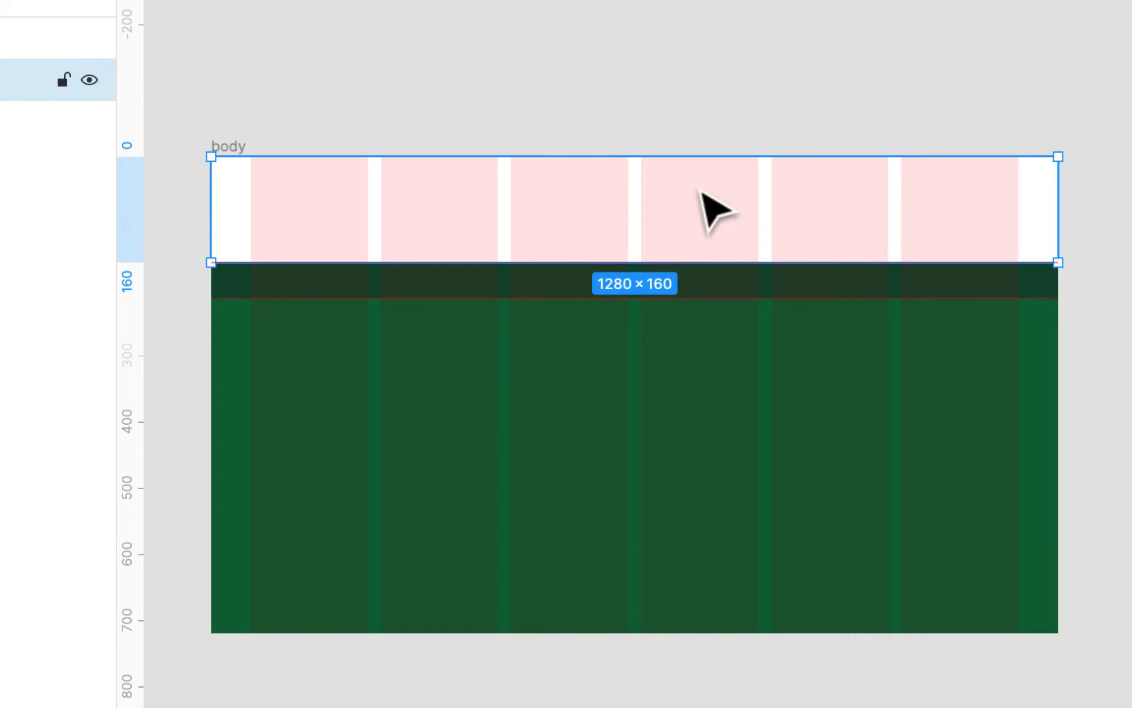
# - Hide the layout grid and rename the new white rectangle's layer as header
pyautogui.hotkey('ctrl', 'g')
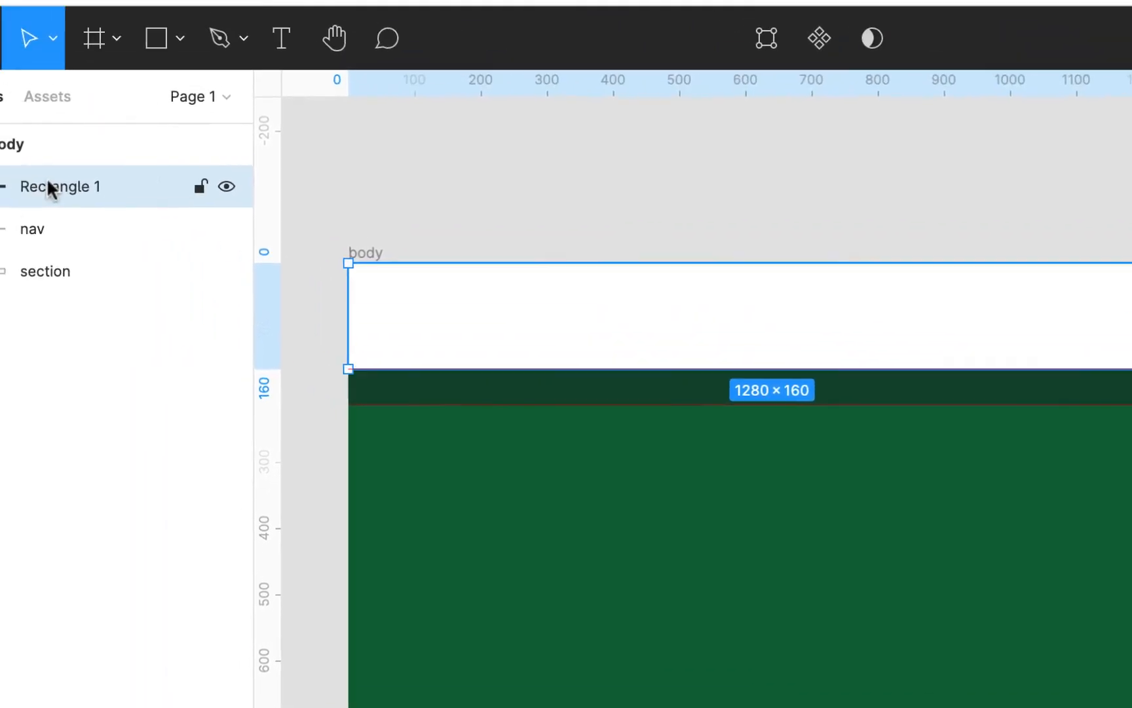
pyautogui.doubleClick(50, 185)
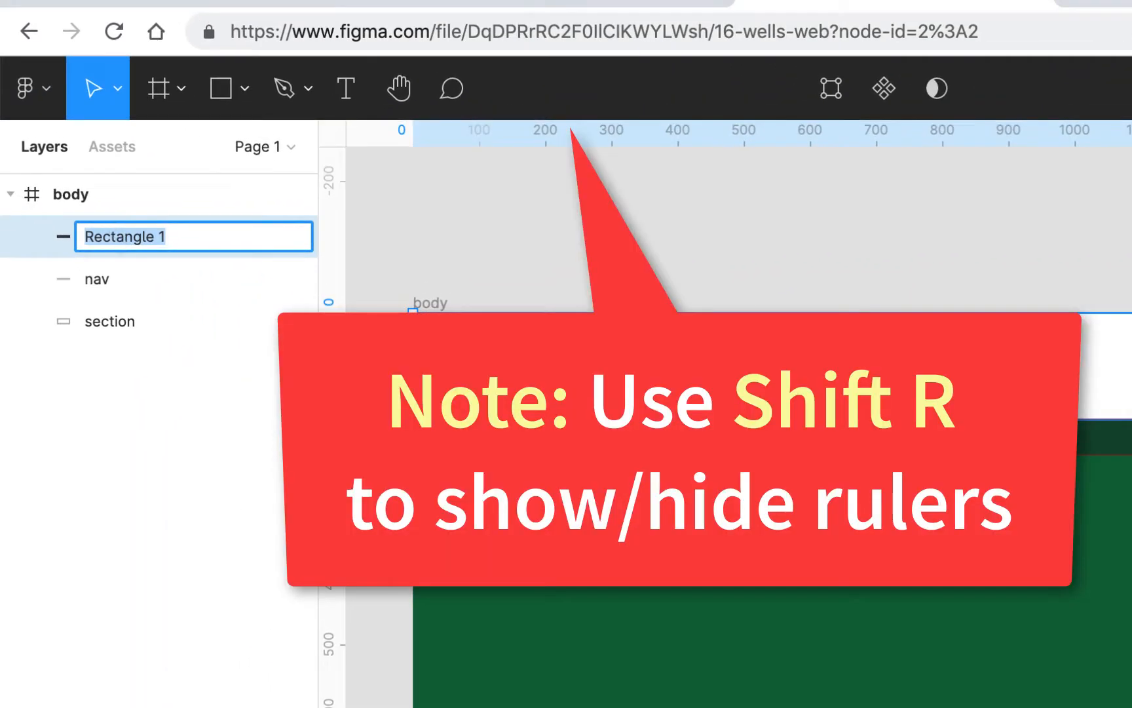
pyautogui.write('header')
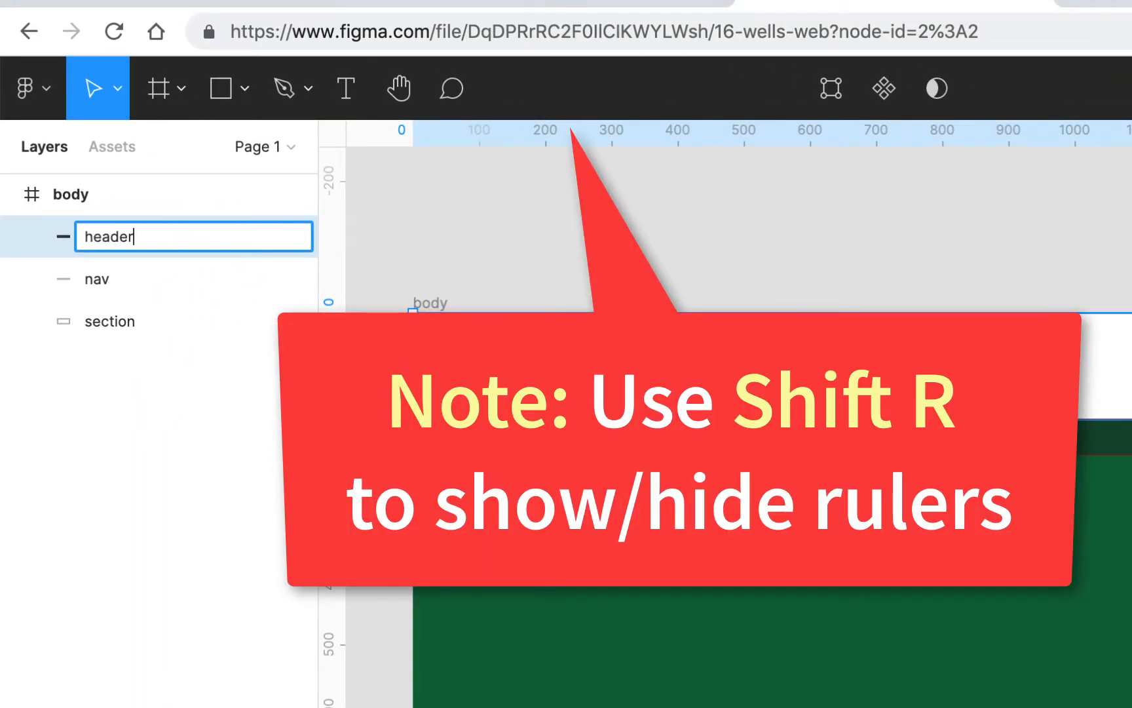
pyautogui.click(580, 243)
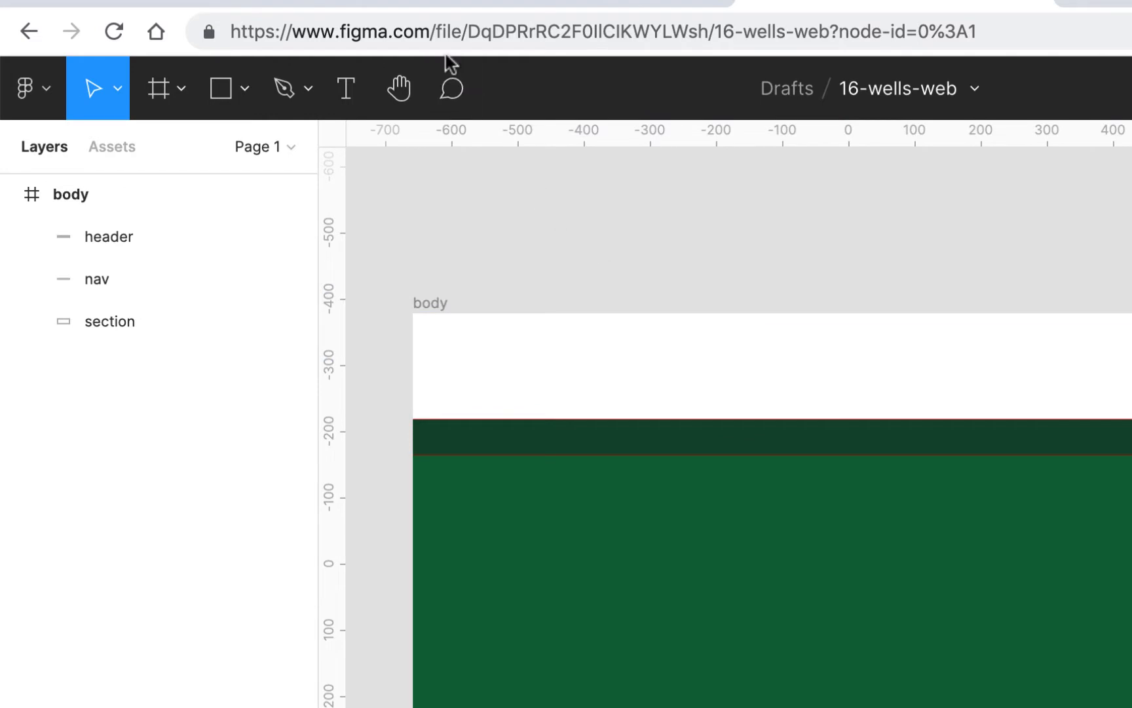
# - Switch to the coursework site and open the files of the 16-Wells Design - Figma assignment in Unit 15
pyautogui.click(309, 3)
pyautogui.scroll(-20, 463, 398)
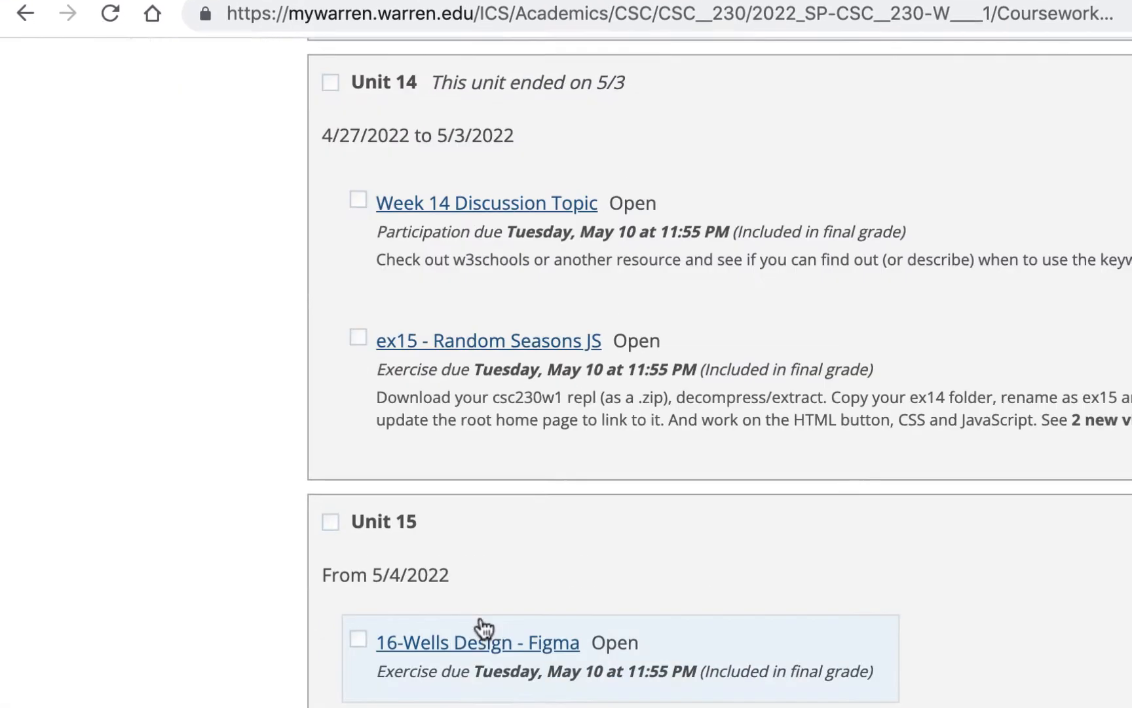
pyautogui.click(483, 631)
pyautogui.scroll(-5, 550, 550)
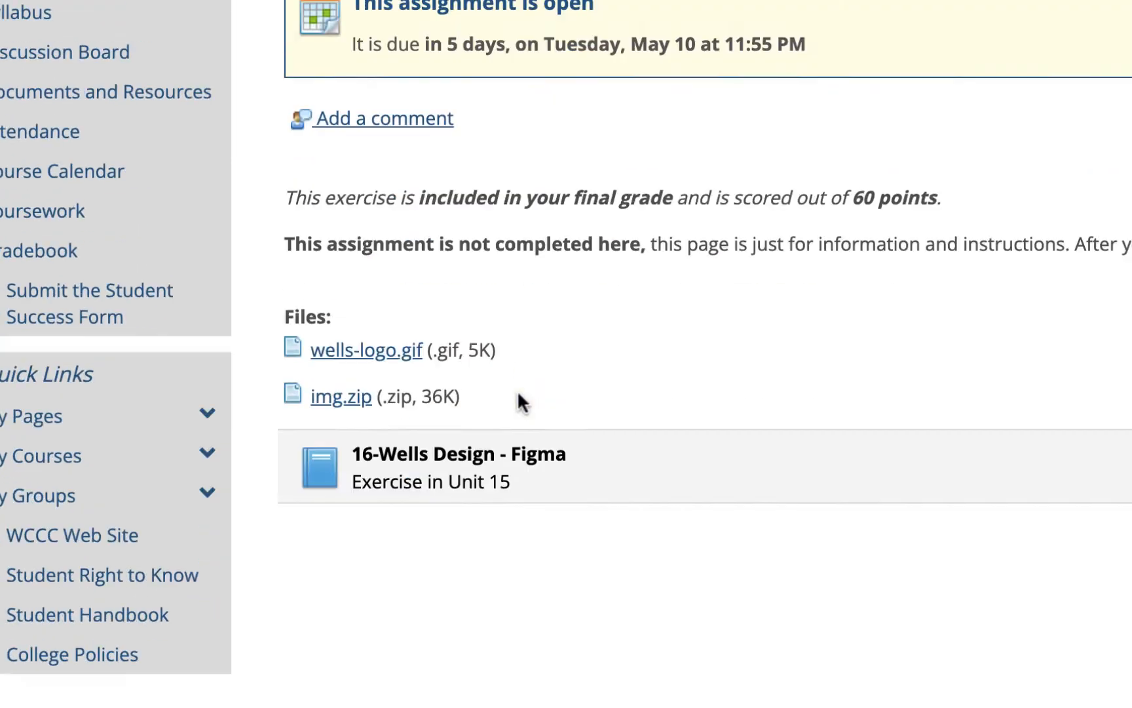
pyautogui.scroll(-2, 518, 392)
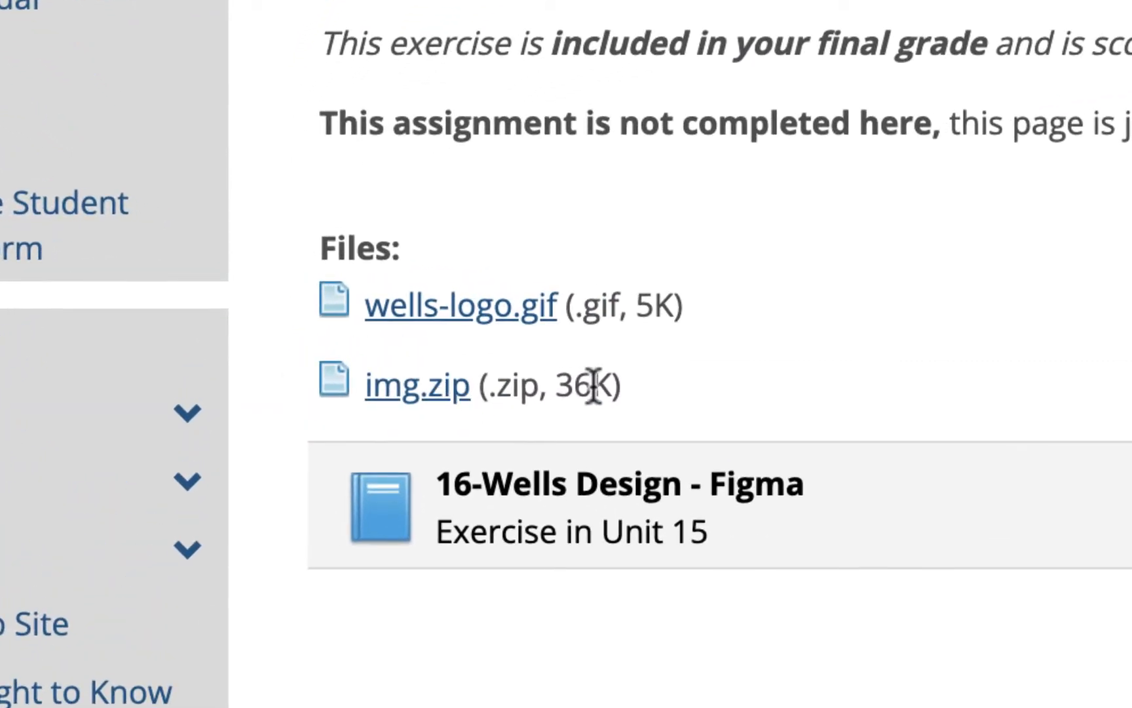
# - Preview wells-logo.gif from the assignment's files and save it to the Downloads folder
pyautogui.click(496, 314)
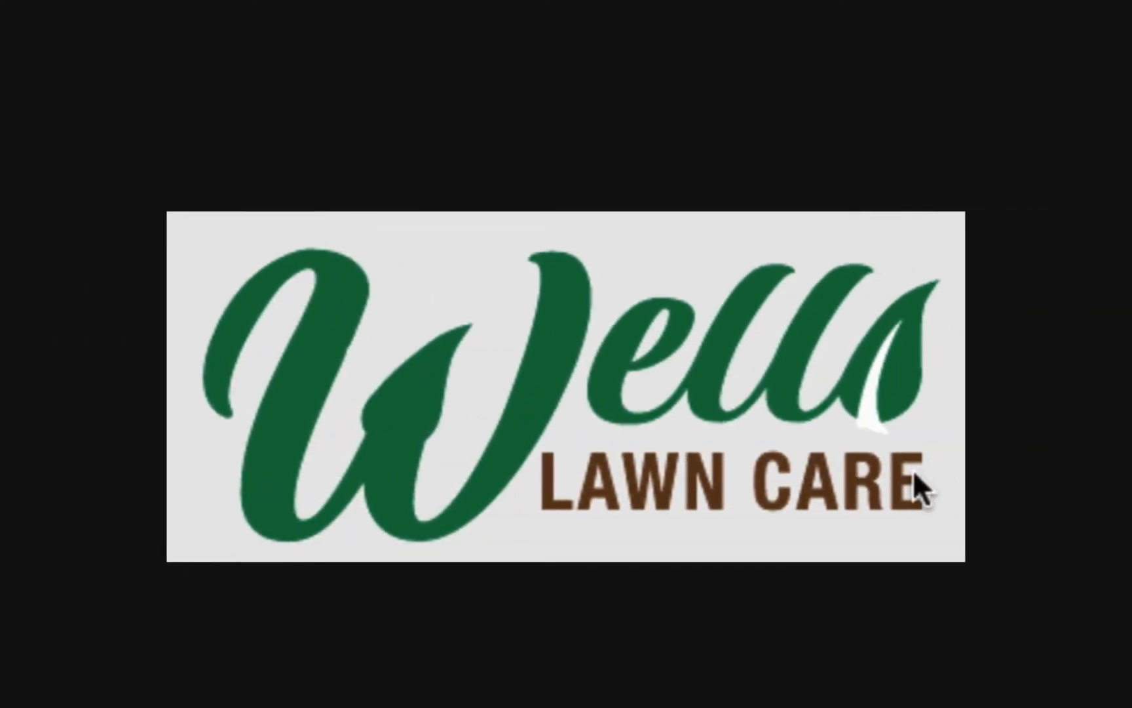
pyautogui.press('super+[')
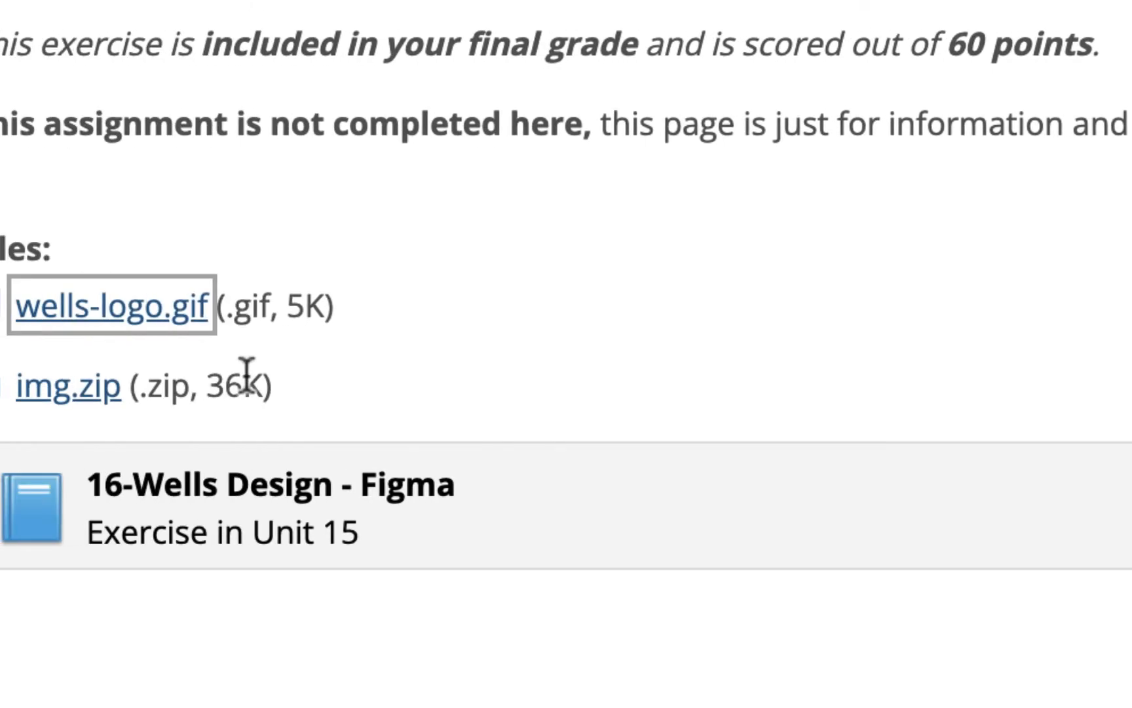
pyautogui.rightClick(456, 308)
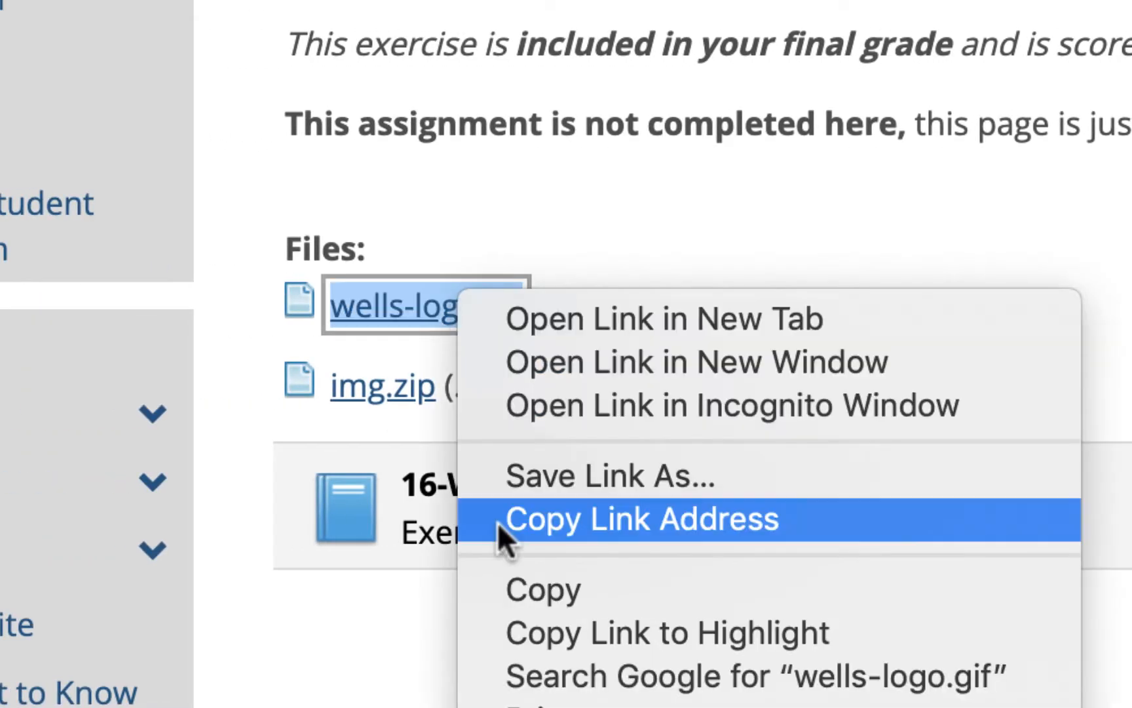
pyautogui.click(619, 473)
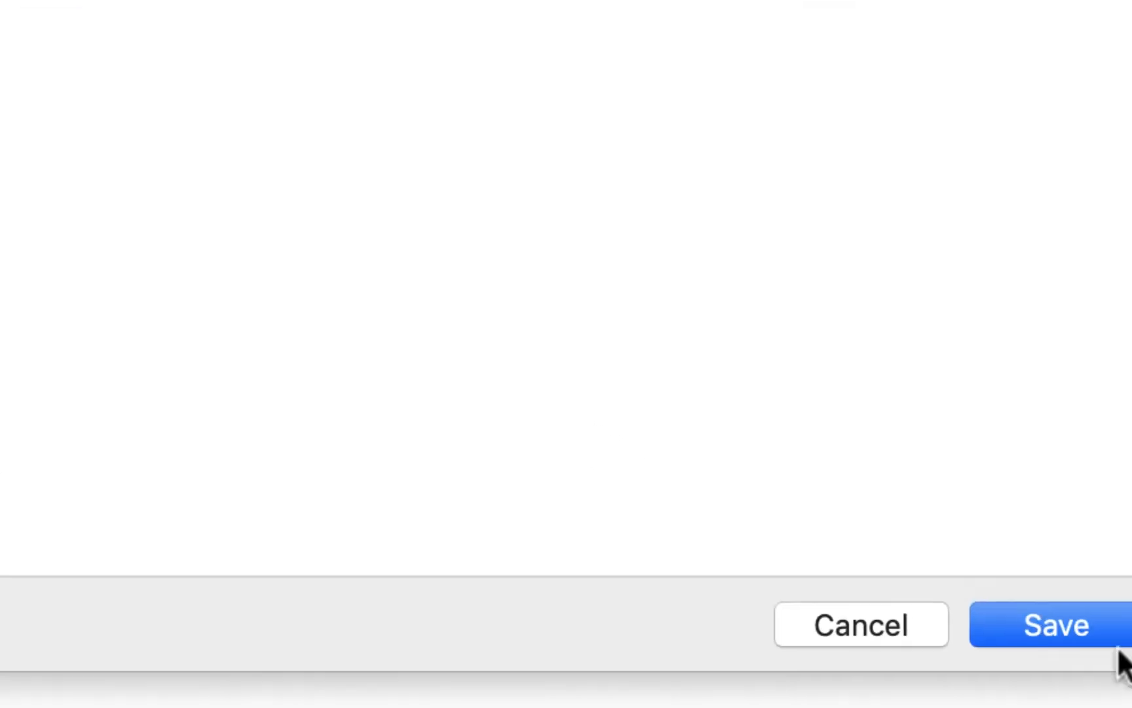
pyautogui.click(993, 555)
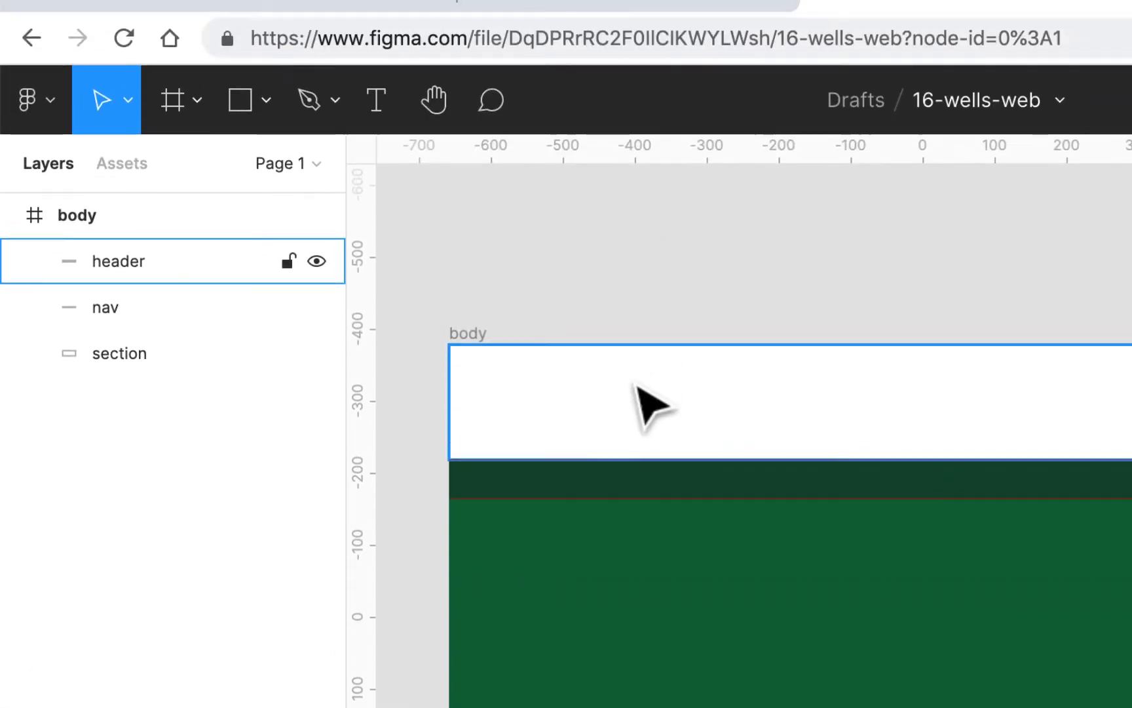
# - With nothing selected, place the wells-logo.gif image from Downloads on the canvas and position it in the left part of the white header
pyautogui.click(637, 57)
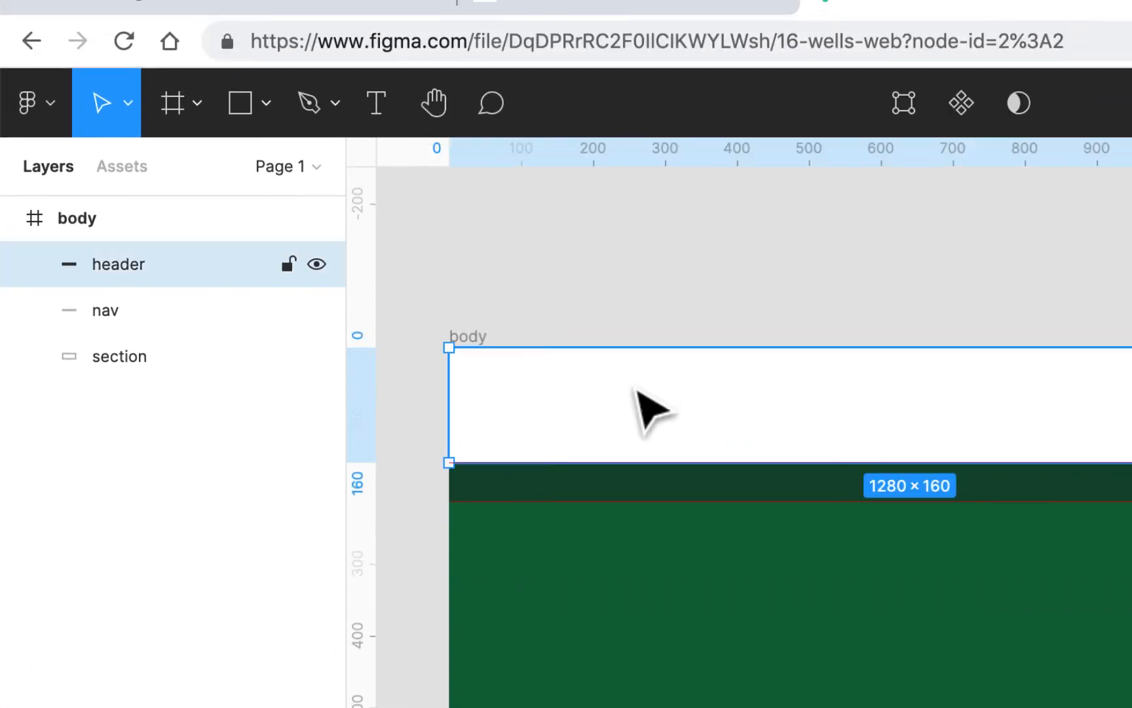
pyautogui.click(639, 264)
pyautogui.click(689, 266)
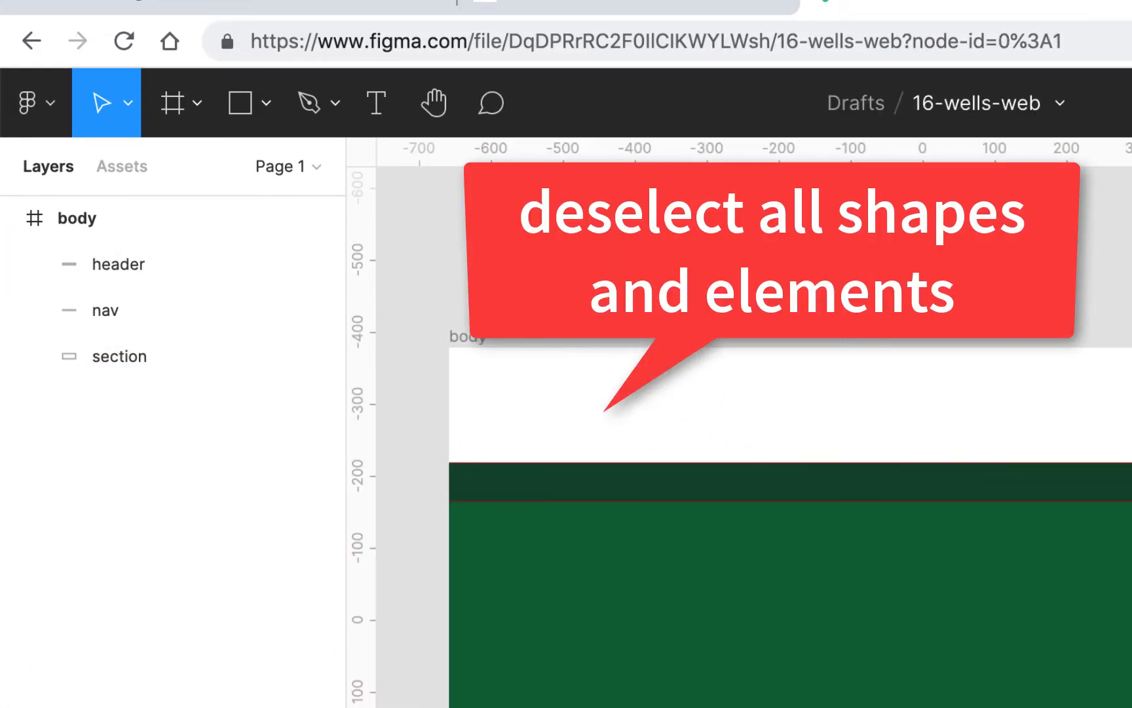
pyautogui.click(51, 103)
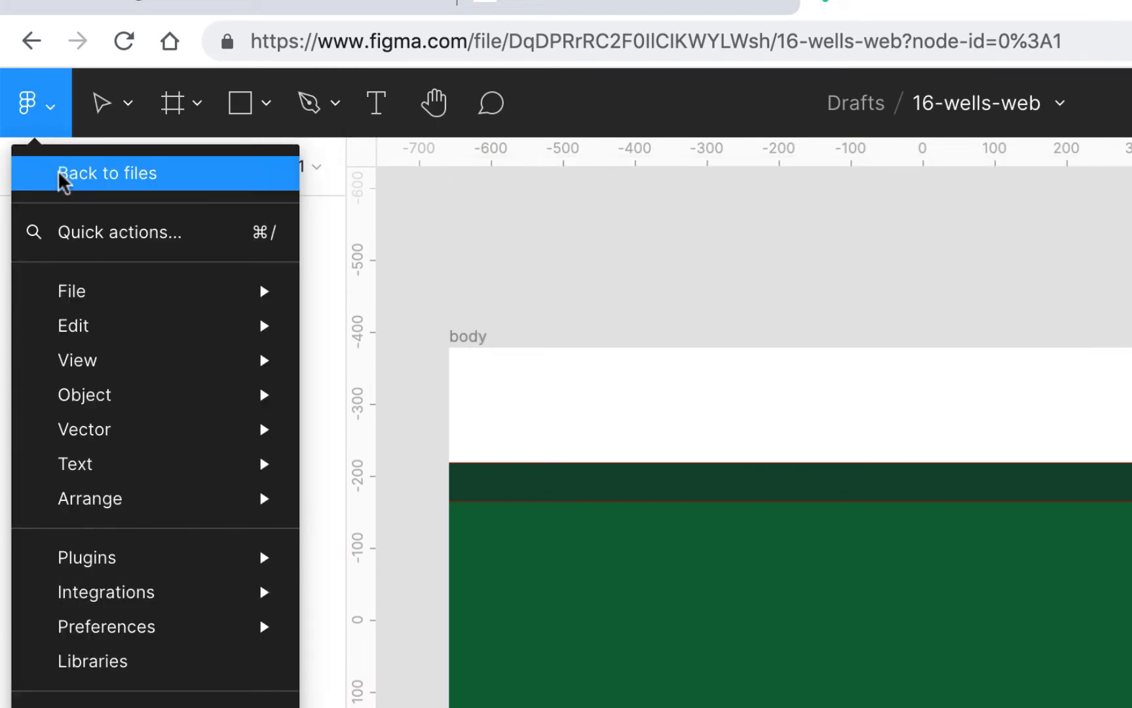
pyautogui.moveTo(82, 293)
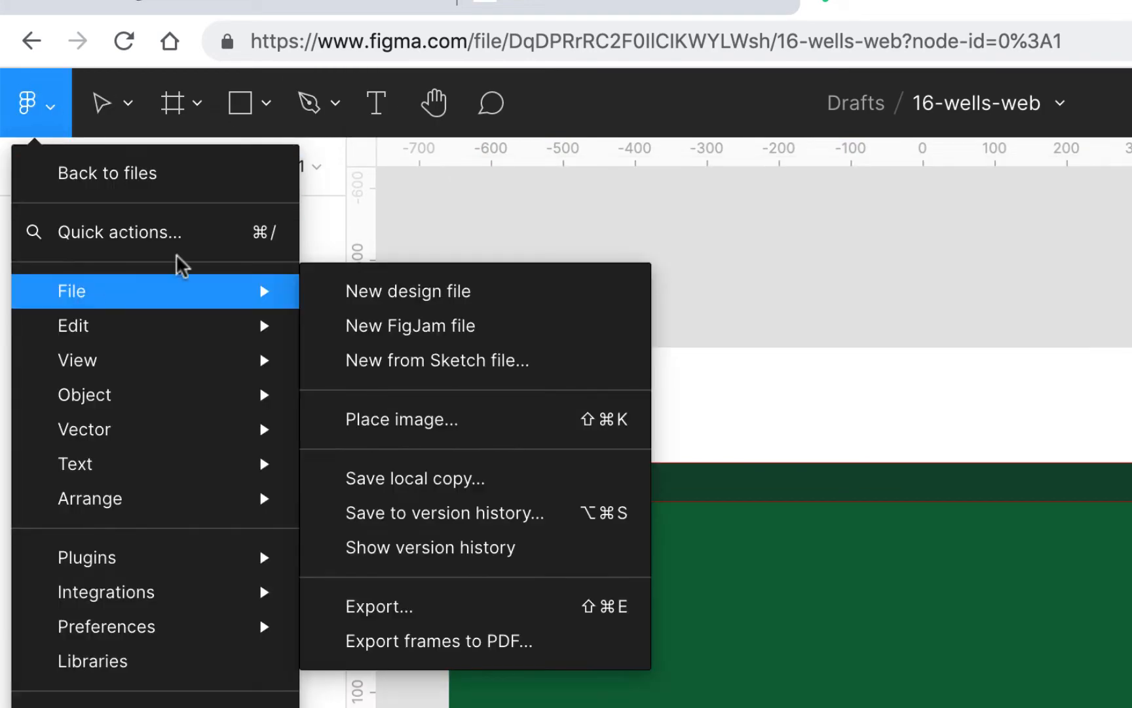
pyautogui.click(425, 420)
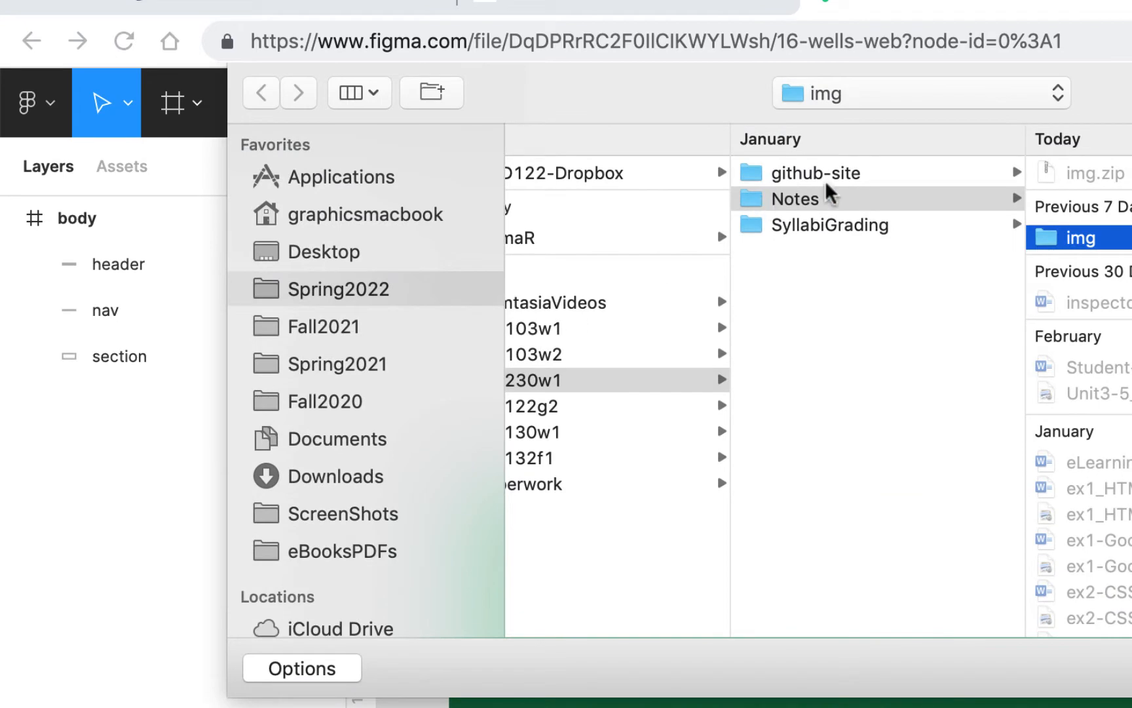
pyautogui.click(381, 481)
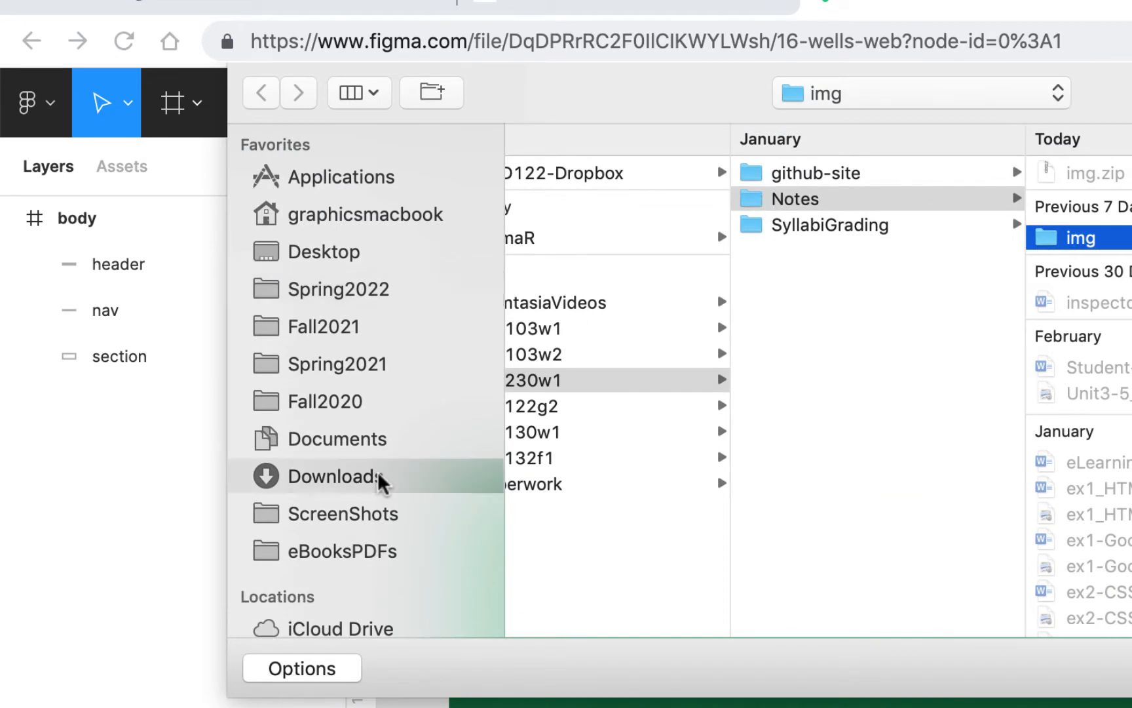
pyautogui.click(631, 177)
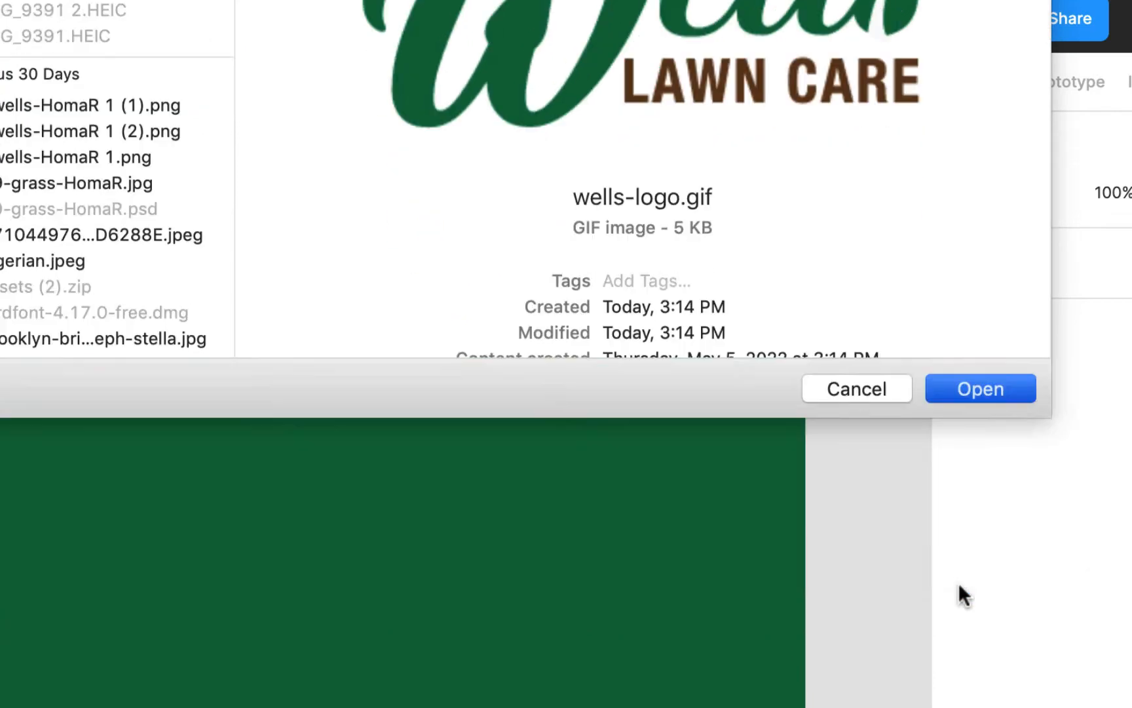
pyautogui.press('Return')
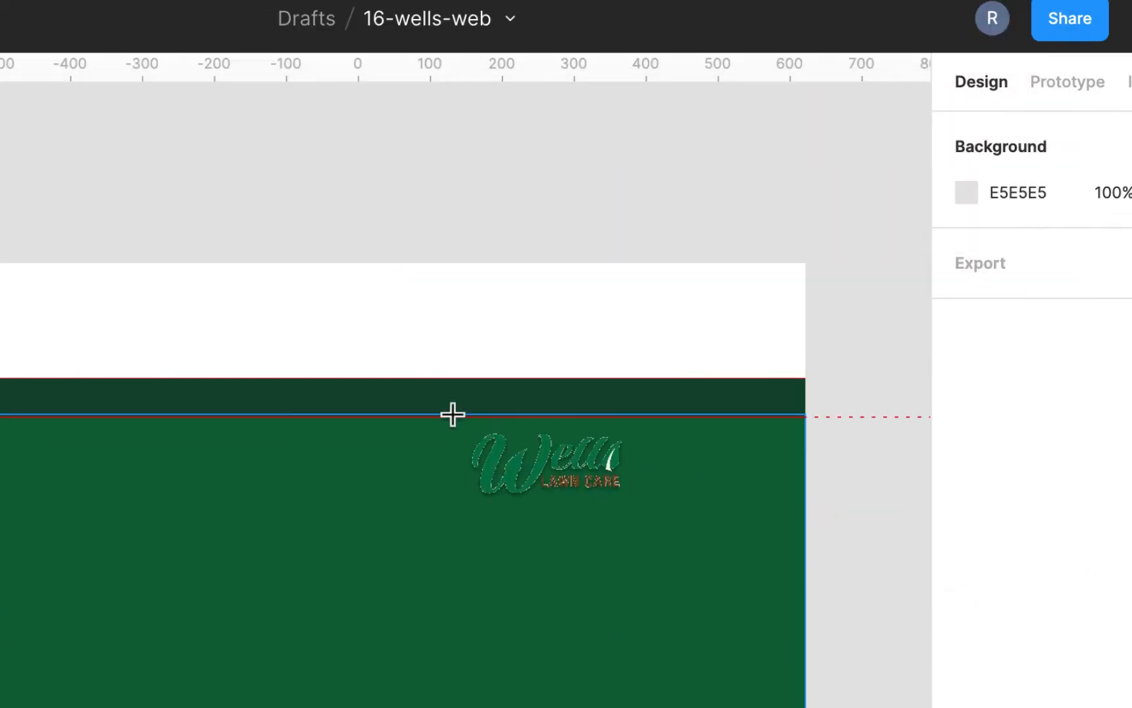
pyautogui.click(62, 177)
pyautogui.moveTo(362, 251); pyautogui.dragTo(417, 368)
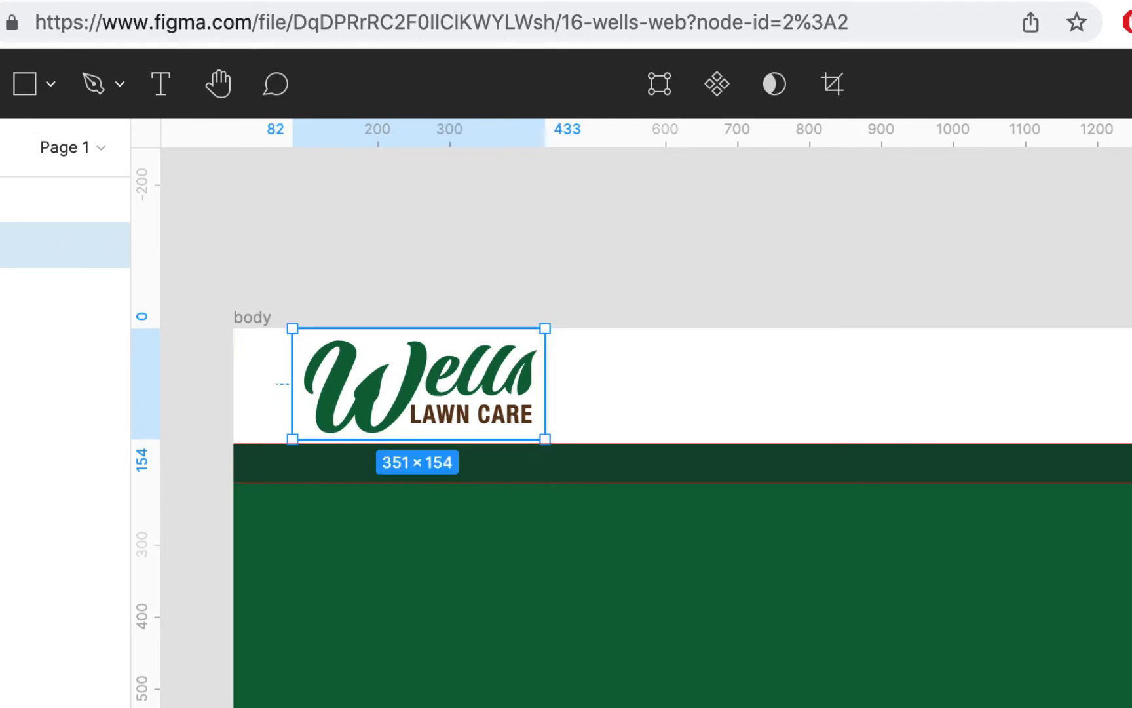
# - Align the logo's left edge with the first column of the layout grid, showing the grid for the alignment and hiding it again
pyautogui.hotkey('ctrl', 'g')
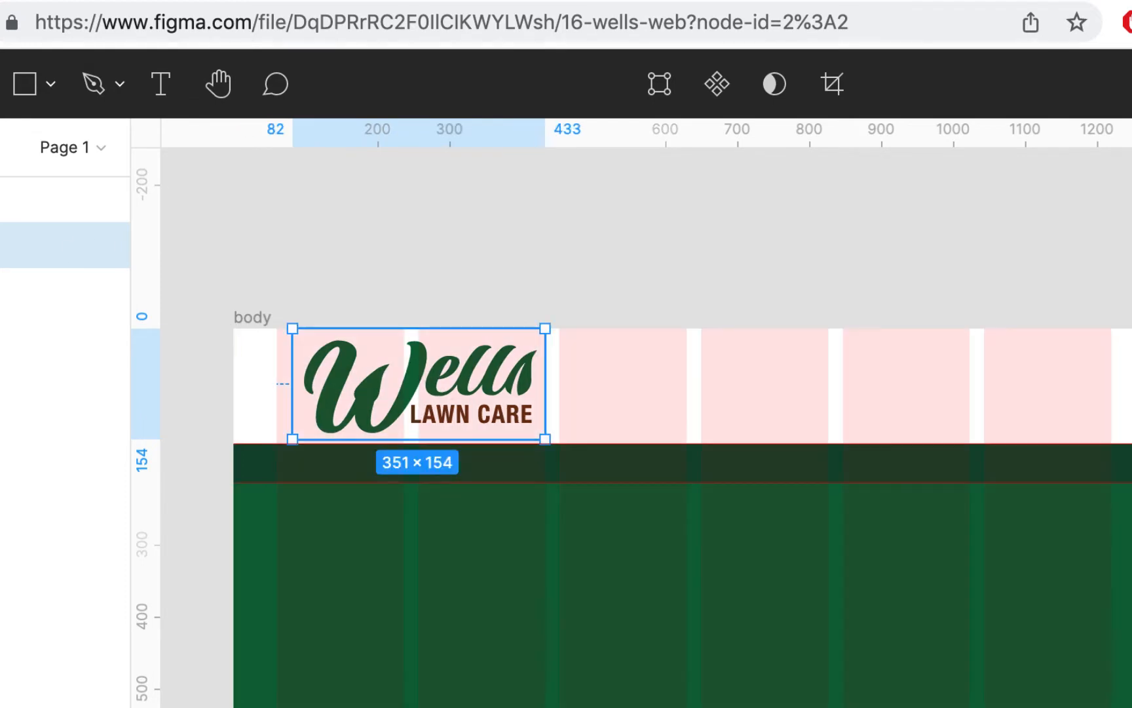
pyautogui.moveTo(437, 388); pyautogui.dragTo(426, 386)
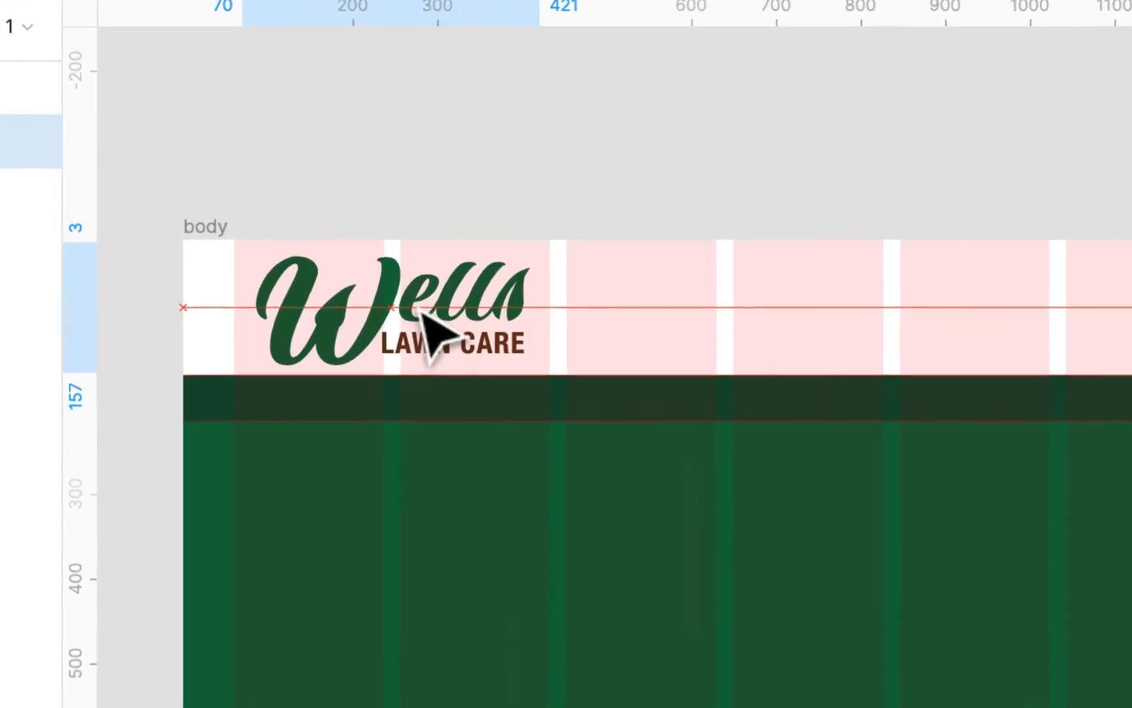
pyautogui.moveTo(403, 231); pyautogui.dragTo(403, 230)
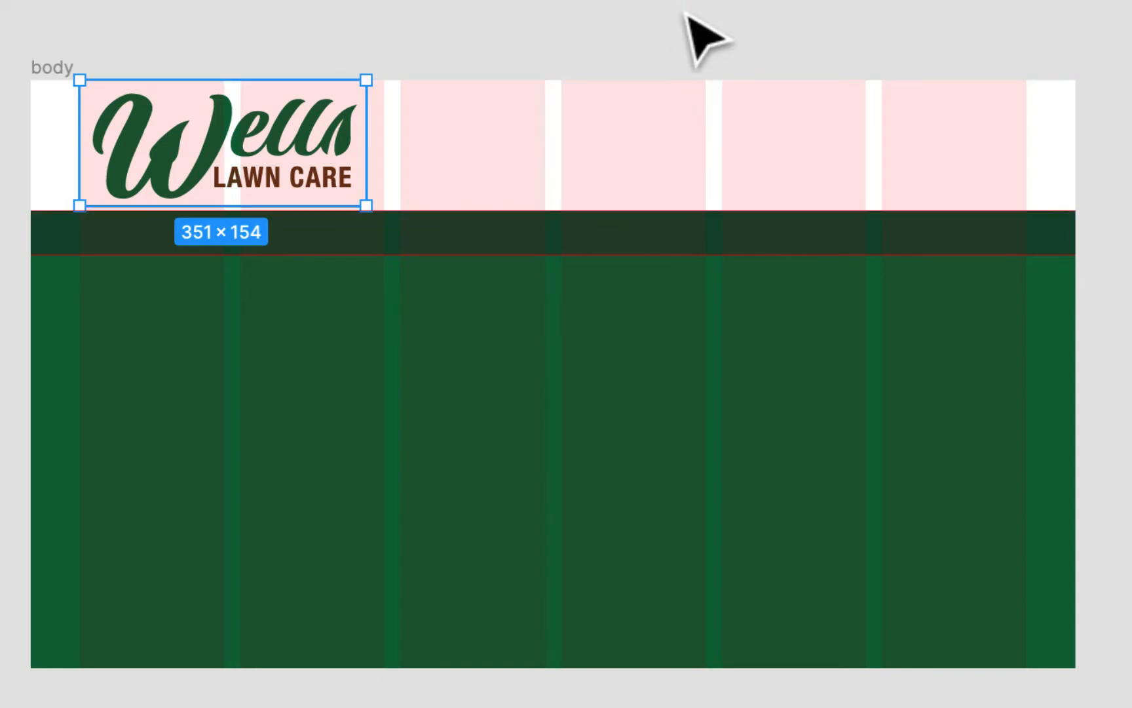
pyautogui.hotkey('ctrl', 'g')
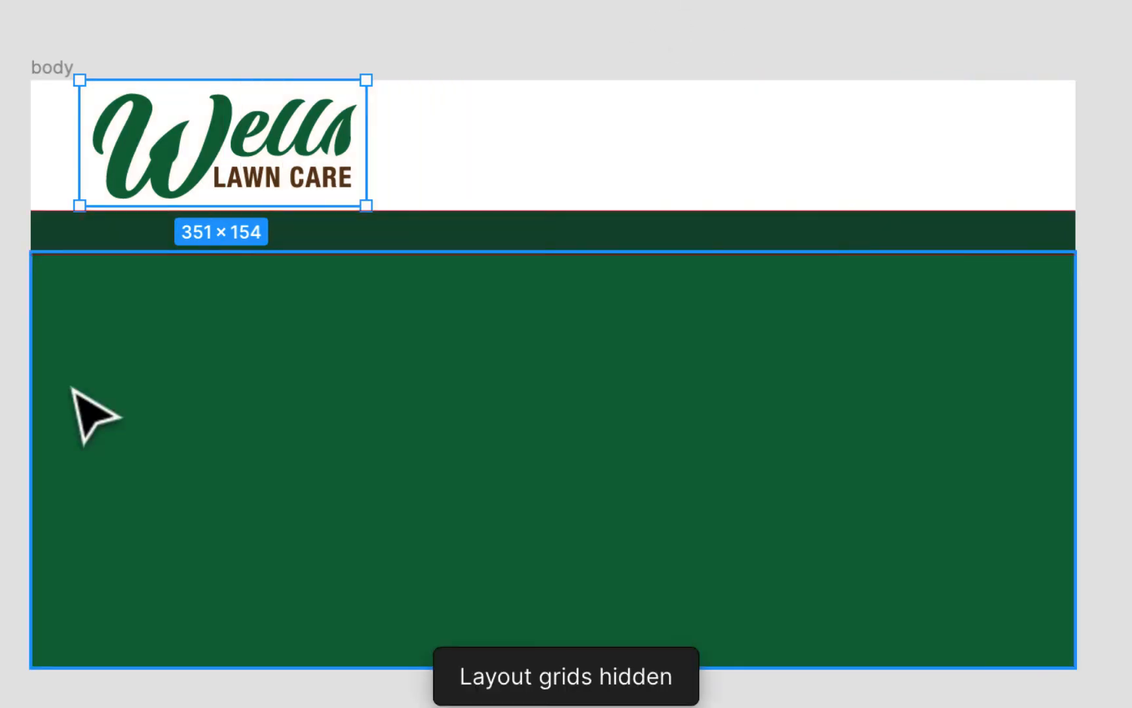
# - With the layout grid shown, add a text box about 570 × 230 in the green section containing "Your property is our priority." copied from wellslawnservice.com
pyautogui.hotkey('ctrl', 'g')
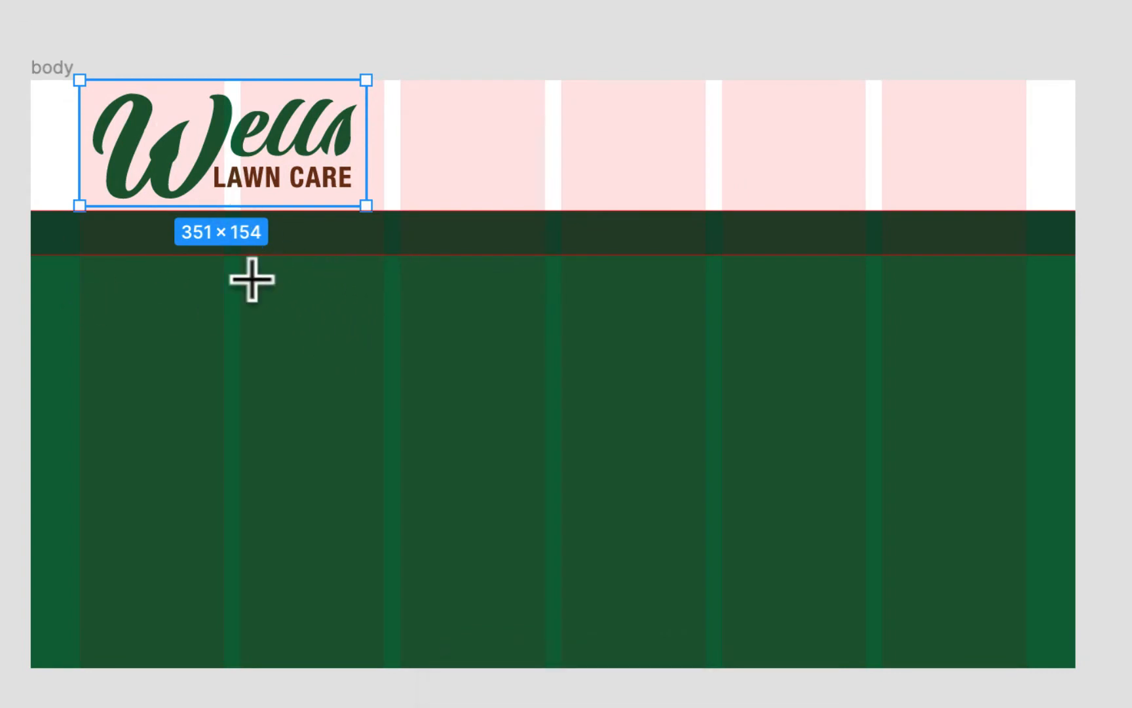
pyautogui.moveTo(252, 280); pyautogui.dragTo(702, 471)
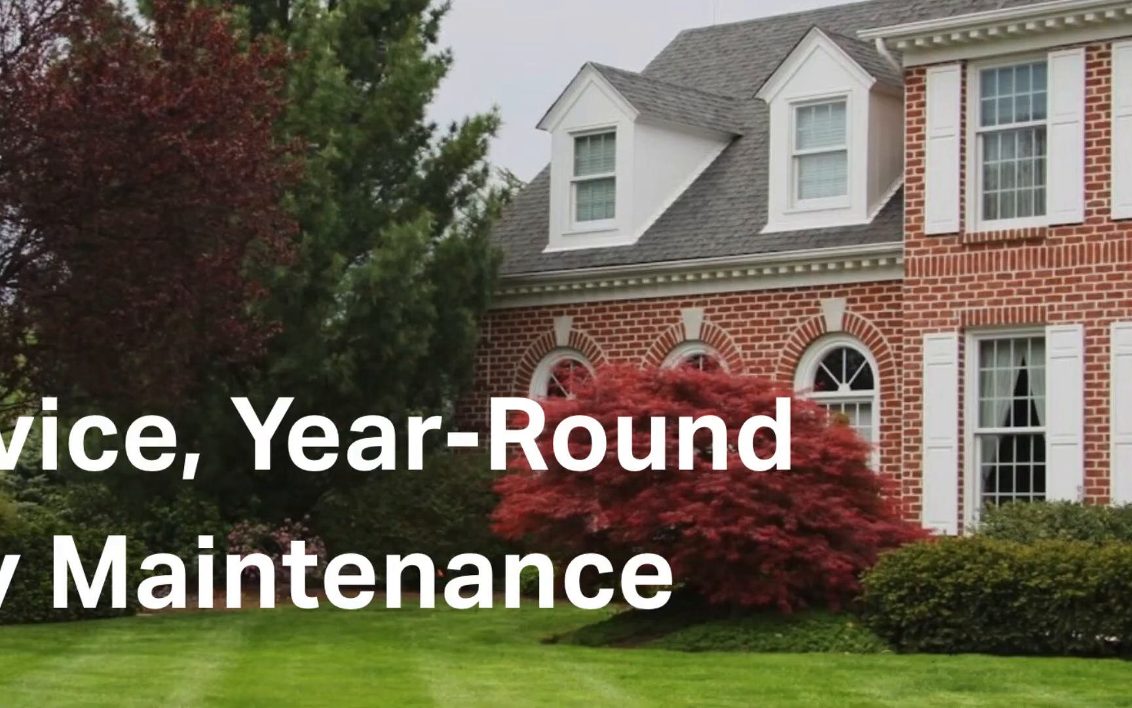
pyautogui.scroll(-3, 297, 257)
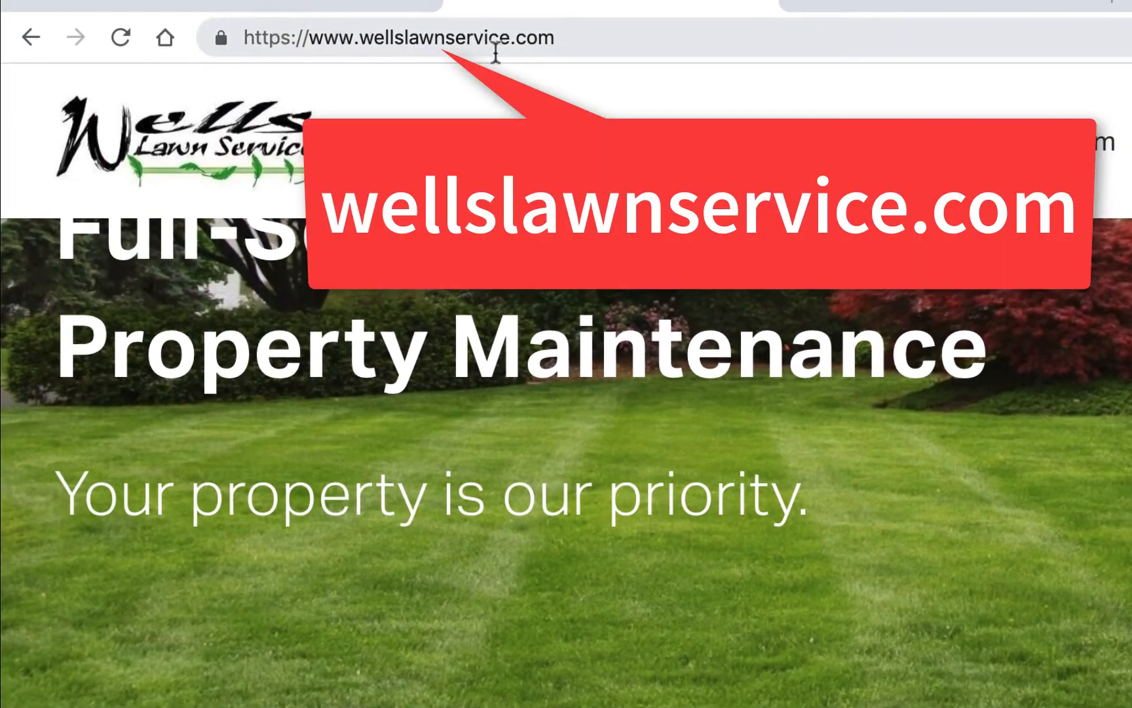
pyautogui.scroll(2, 181, 426)
pyautogui.scroll(-3, 180, 426)
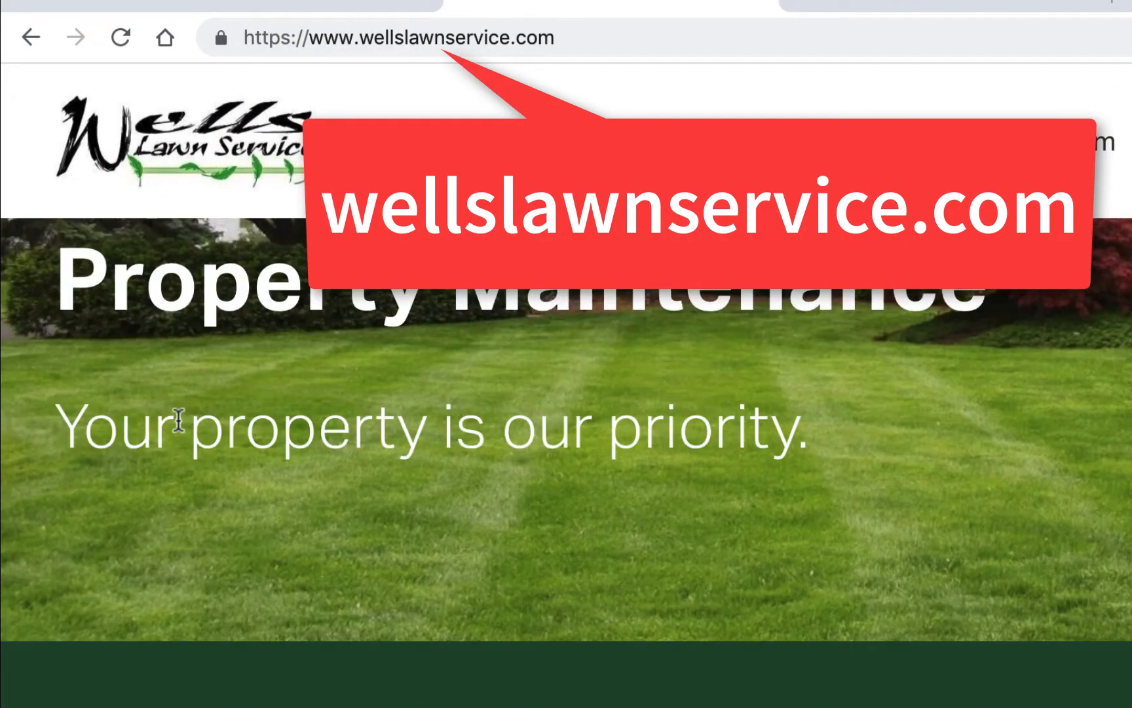
pyautogui.scroll(4, 177, 422)
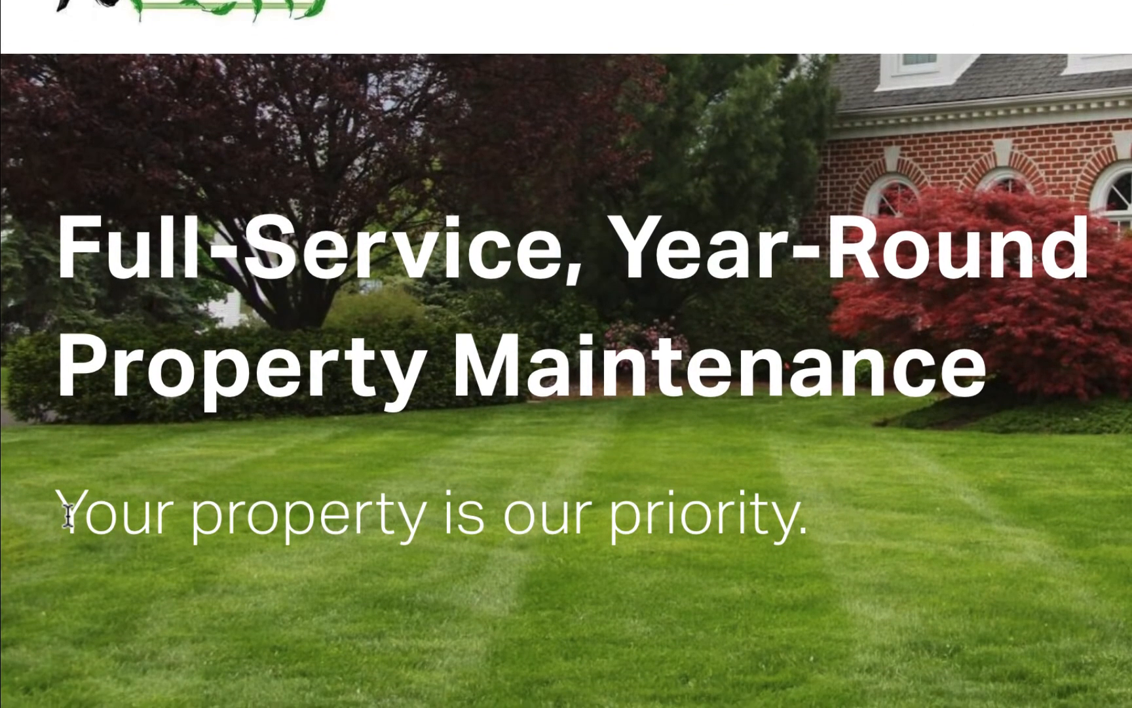
pyautogui.moveTo(65, 515); pyautogui.dragTo(470, 496)
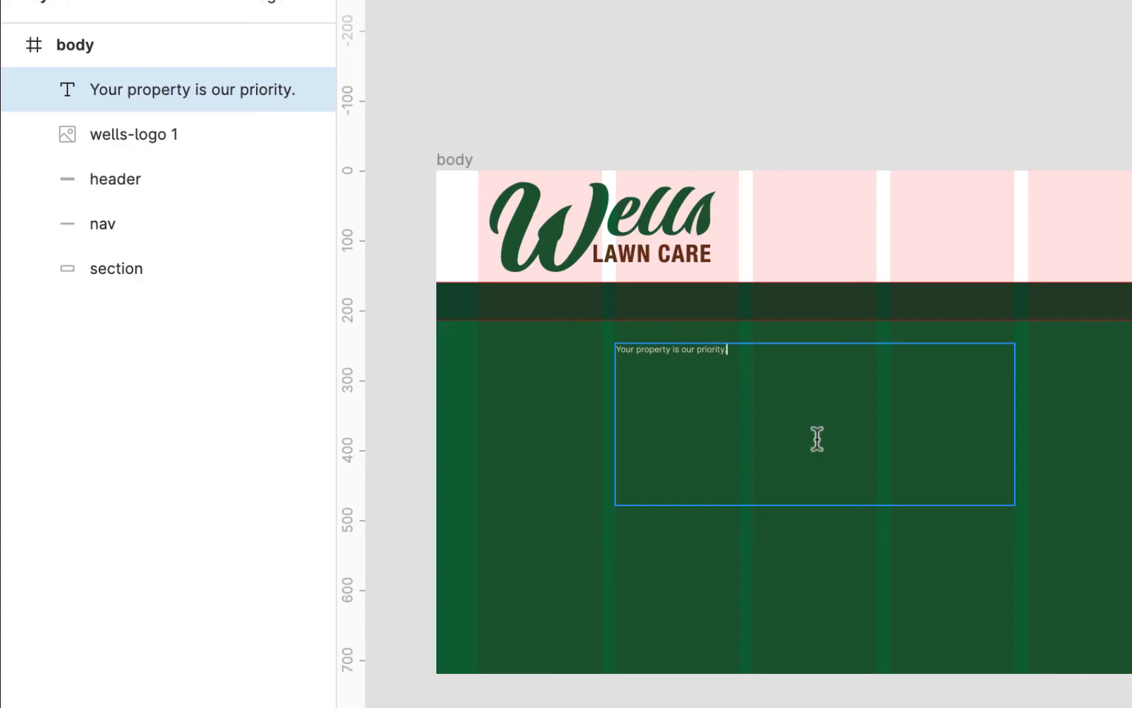
pyautogui.press('Escape')
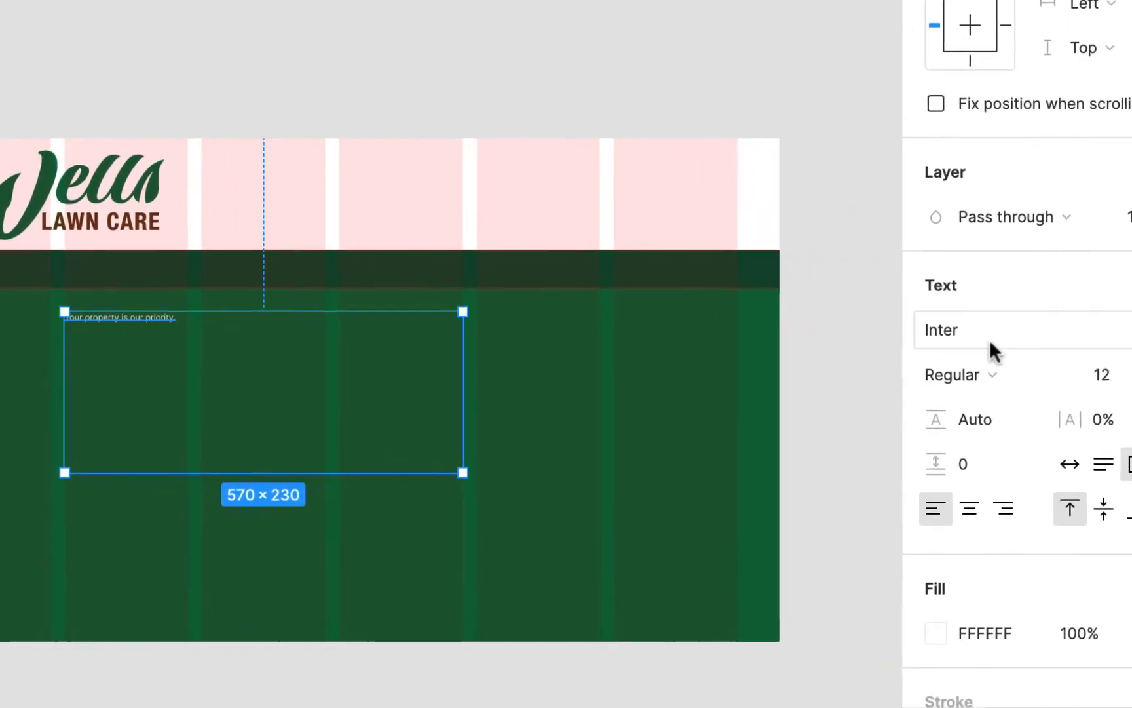
# - Set the headline text's font to Roboto in the Black weight
pyautogui.click(980, 329)
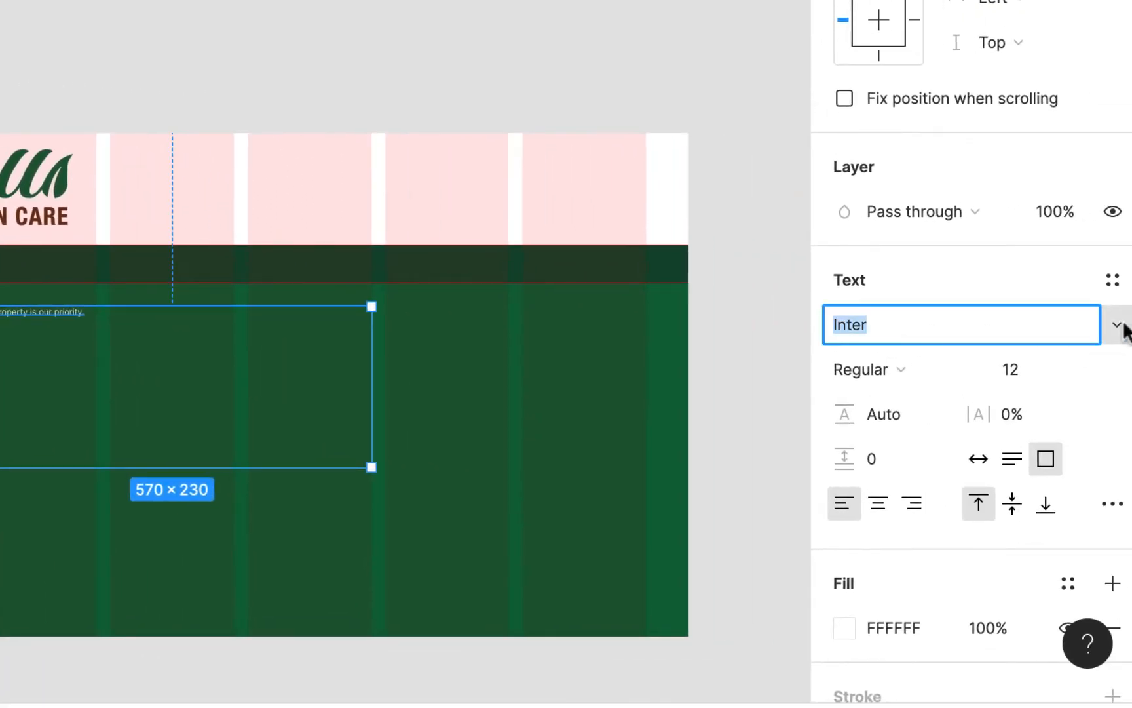
pyautogui.click(1125, 326)
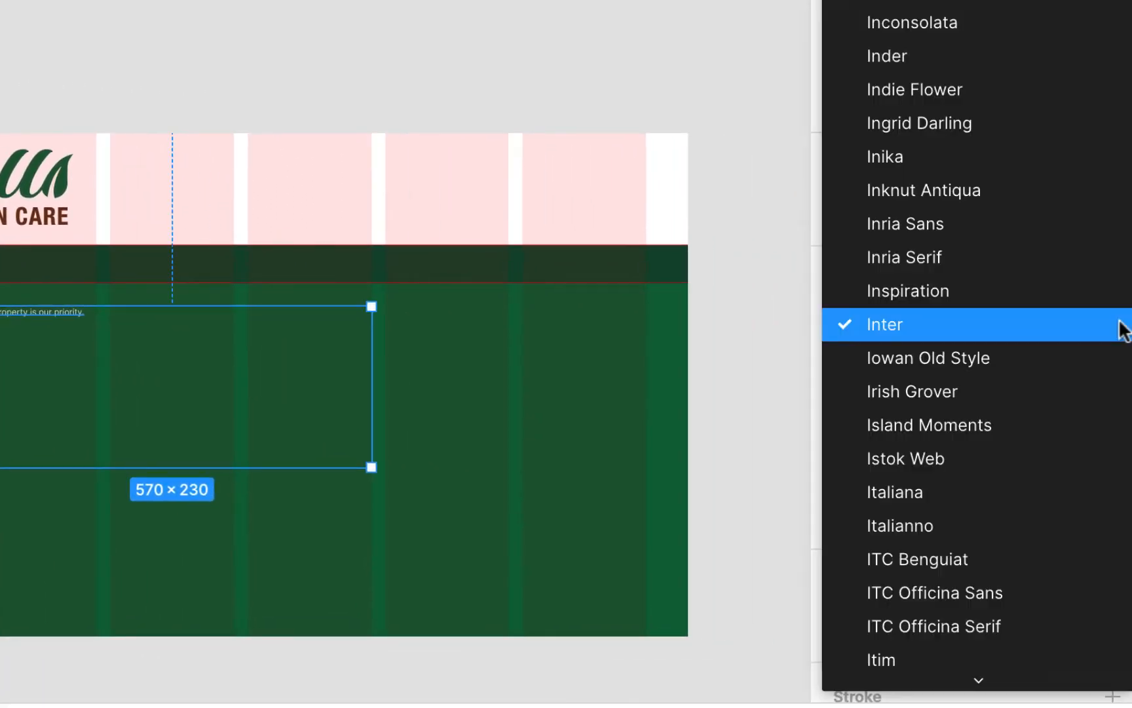
pyautogui.scroll(-10, 981, 331)
pyautogui.scroll(-20, 981, 325)
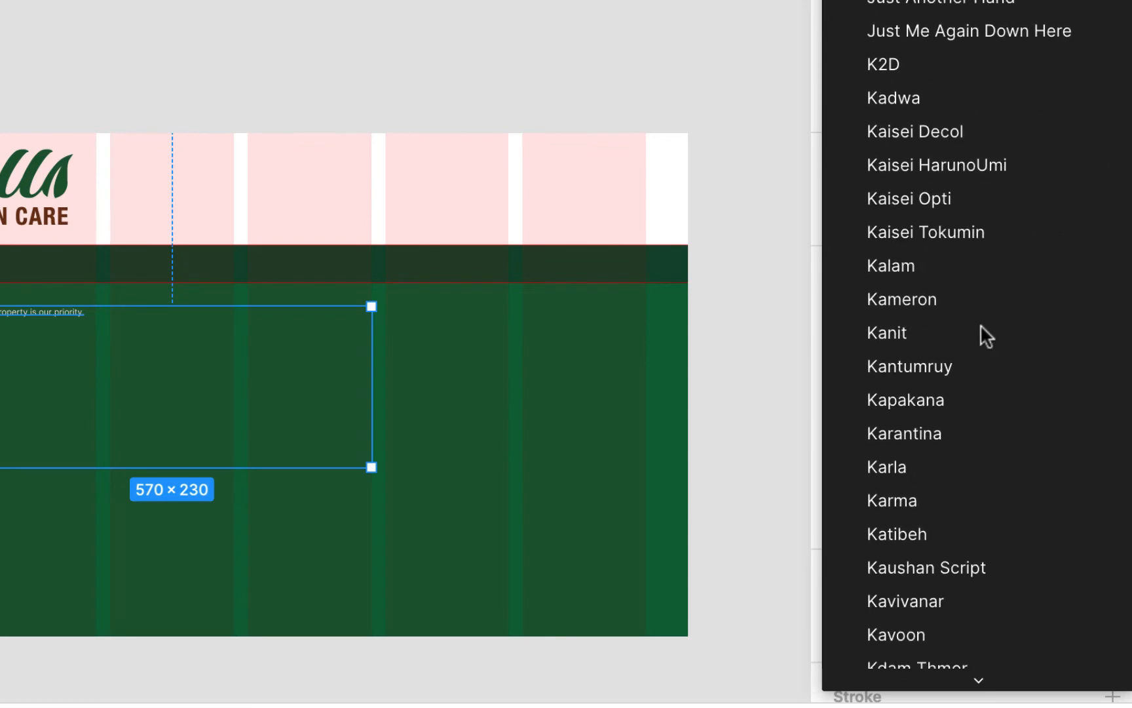
pyautogui.scroll(-20, 981, 324)
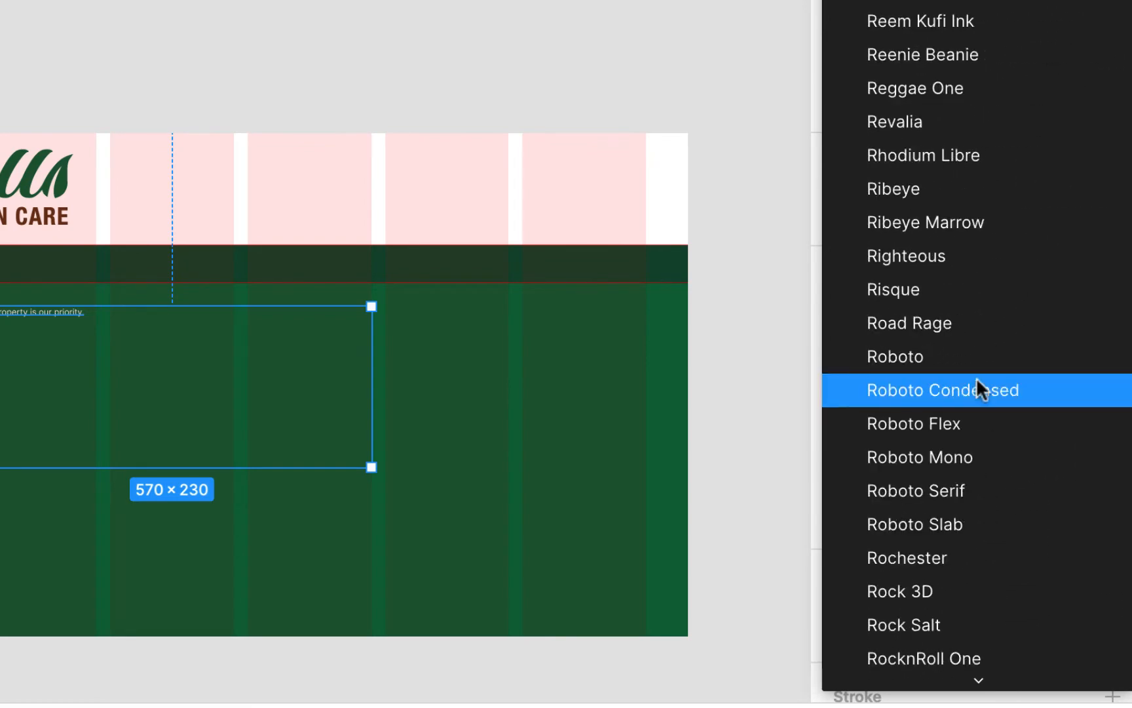
pyautogui.click(927, 355)
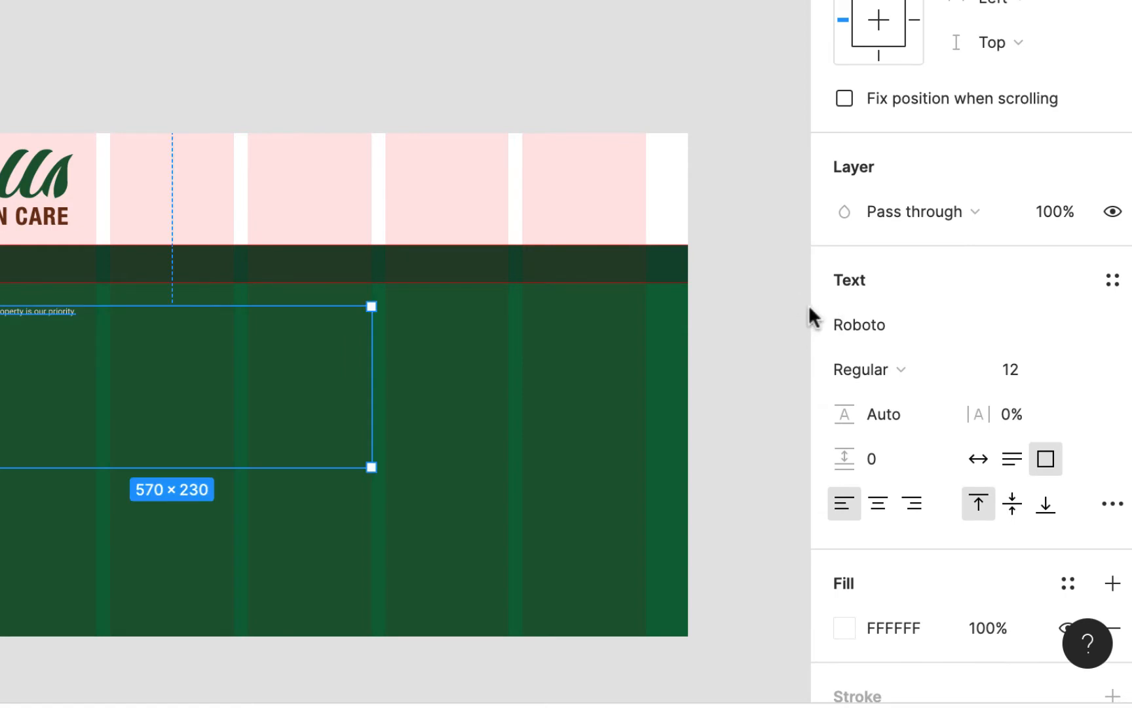
pyautogui.click(903, 371)
pyautogui.click(914, 537)
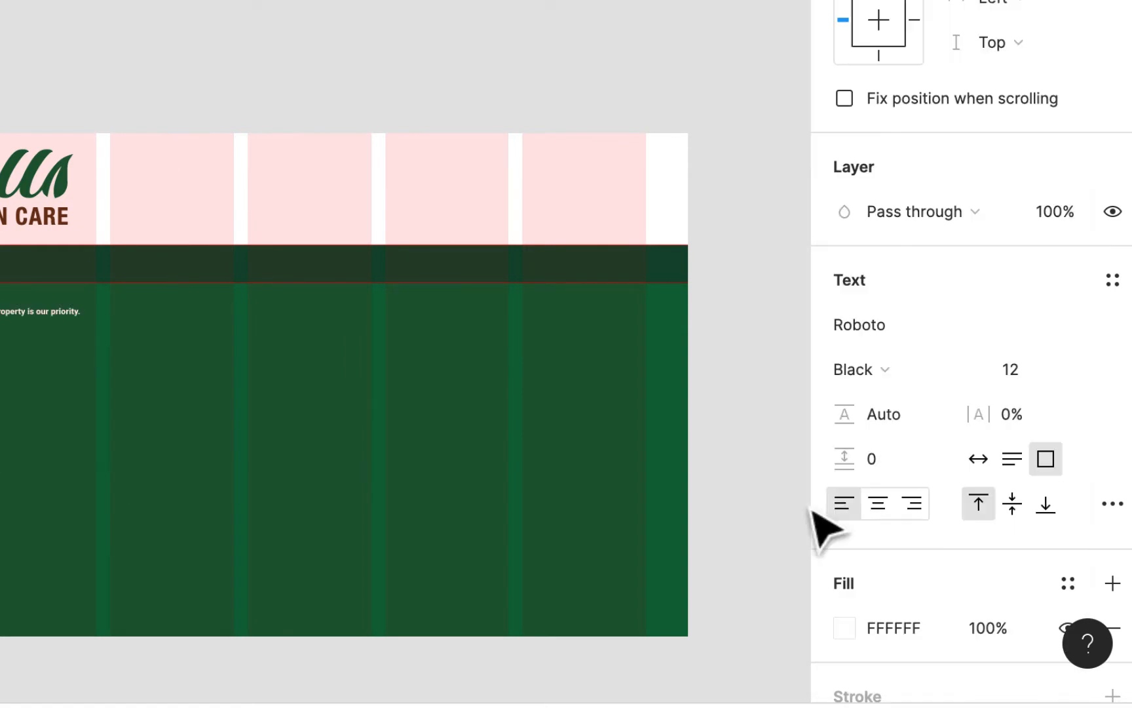
# - Set the headline's font size to 96 and make its text box adjust its height automatically
pyautogui.click(1080, 367)
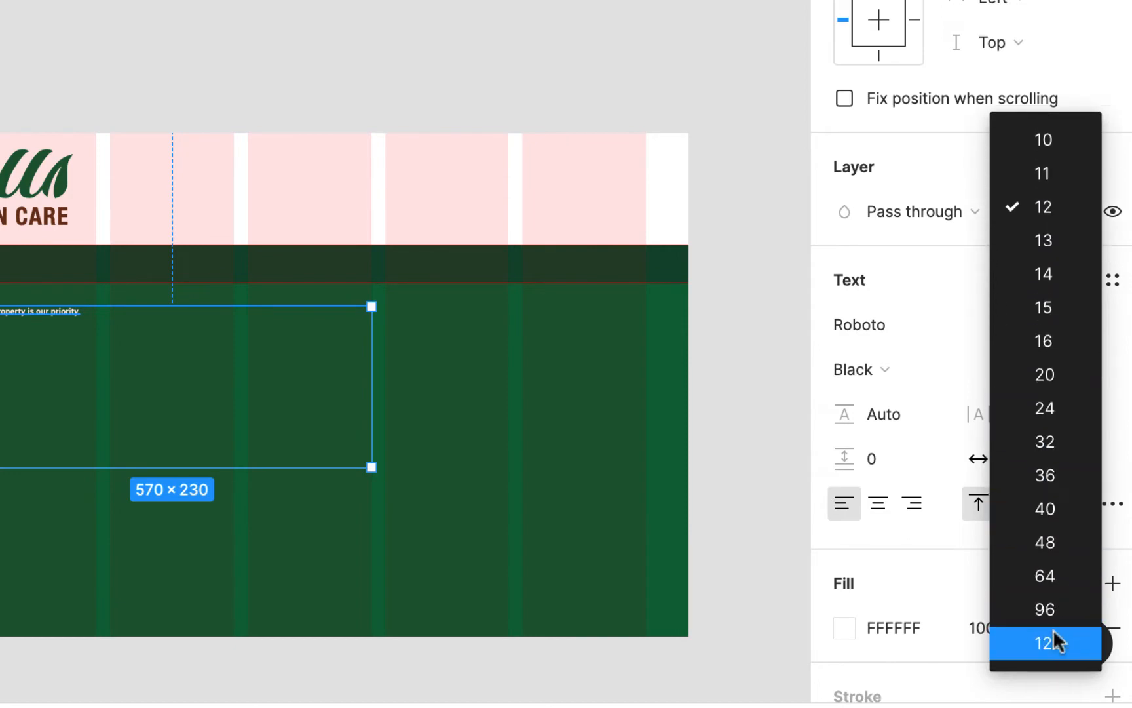
pyautogui.click(1056, 569)
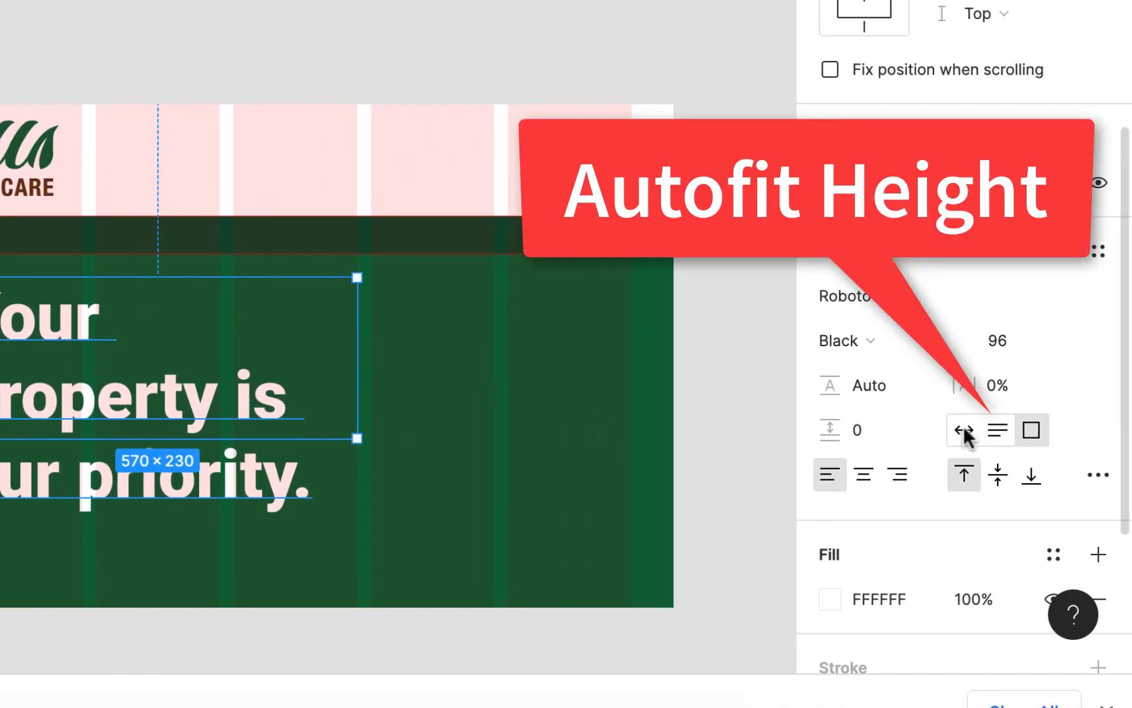
pyautogui.click(998, 433)
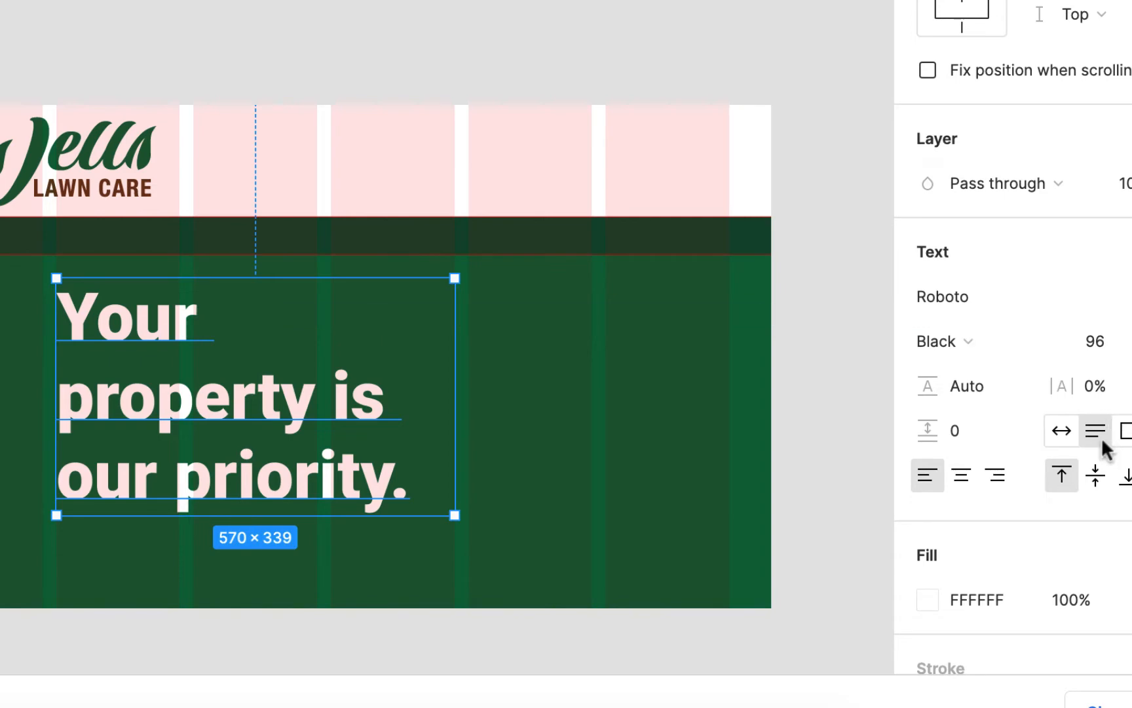
# - Try font size 80 for the headline and settle on 82, keeping the text box in place below the nav bar
pyautogui.click(1103, 340)
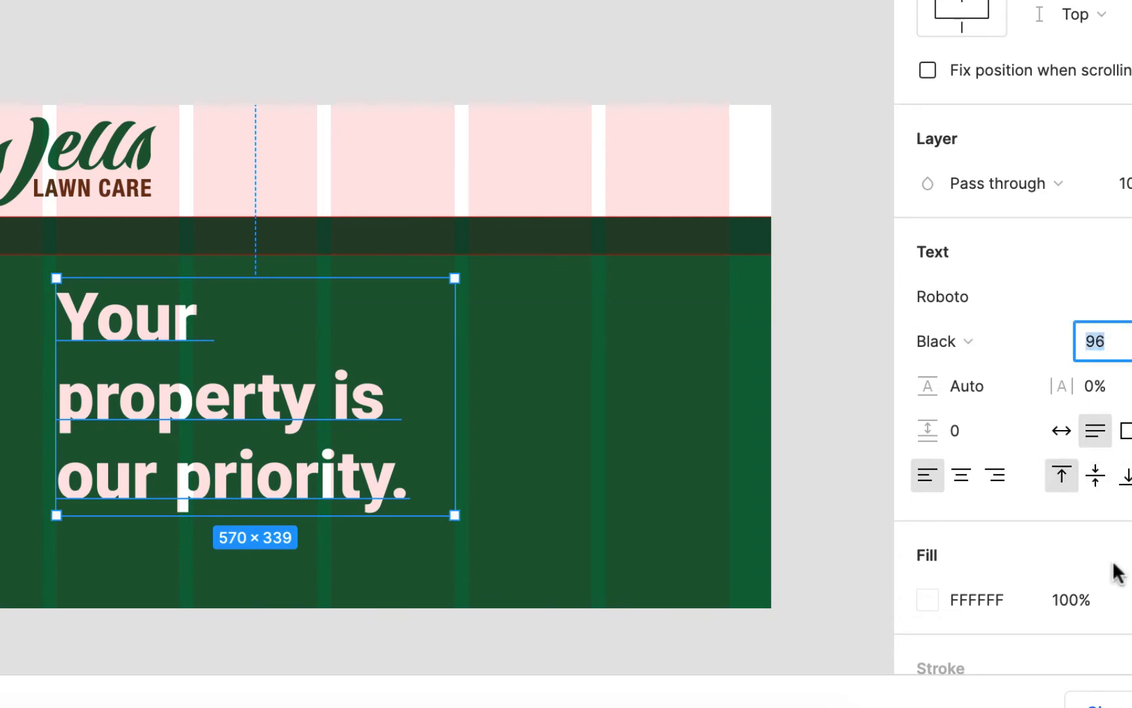
pyautogui.write('80')
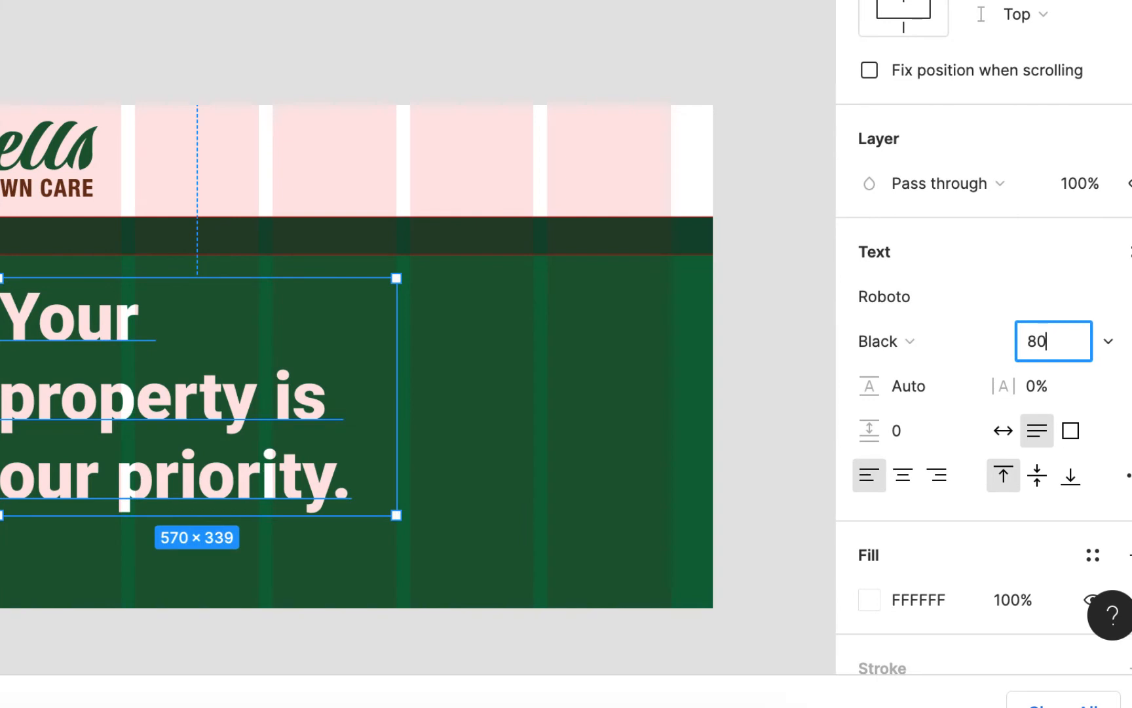
pyautogui.press('Return')
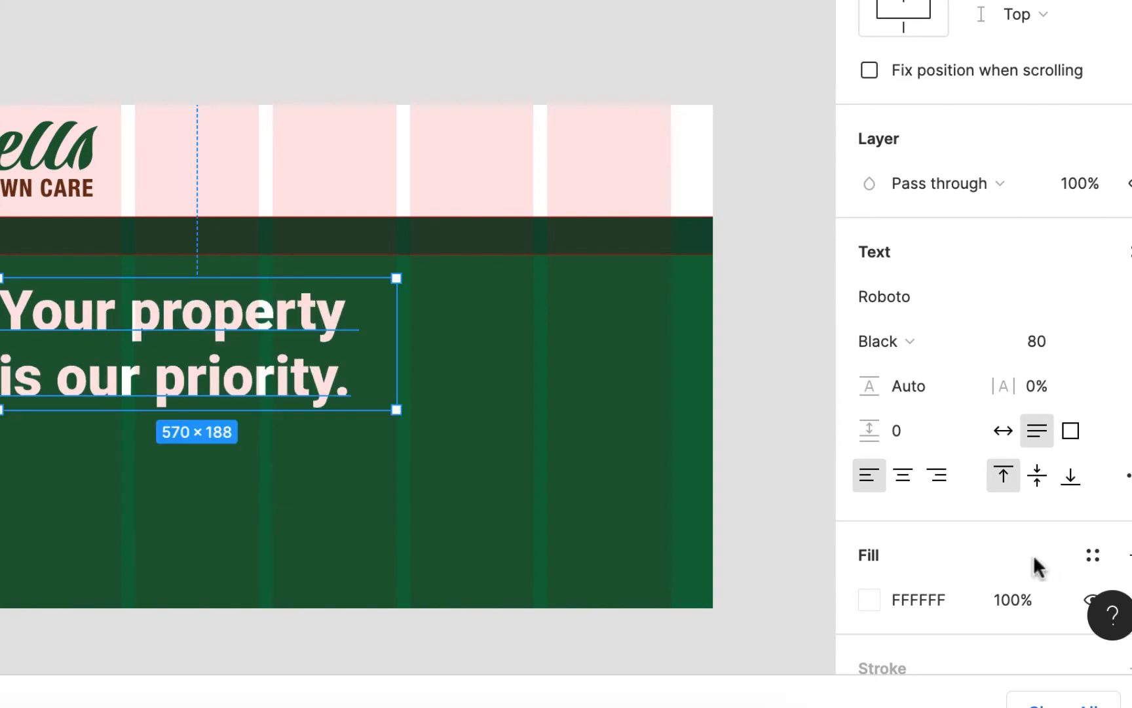
pyautogui.click(1037, 342)
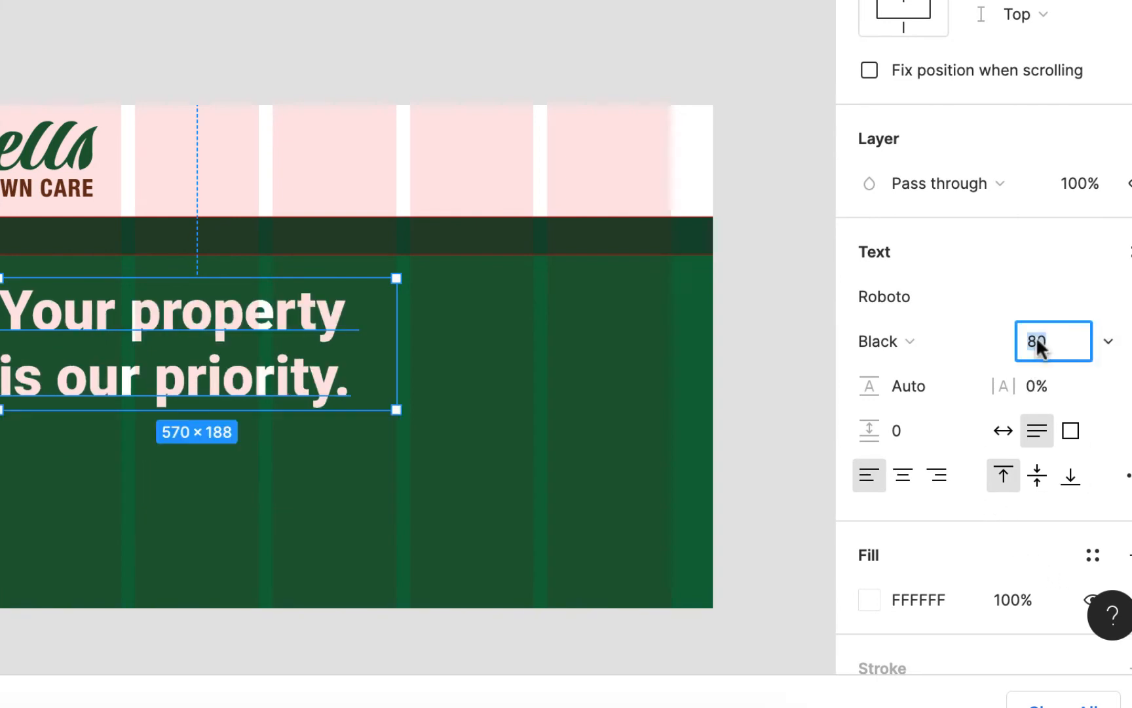
pyautogui.write('82')
pyautogui.press('Return')
pyautogui.click(466, 76)
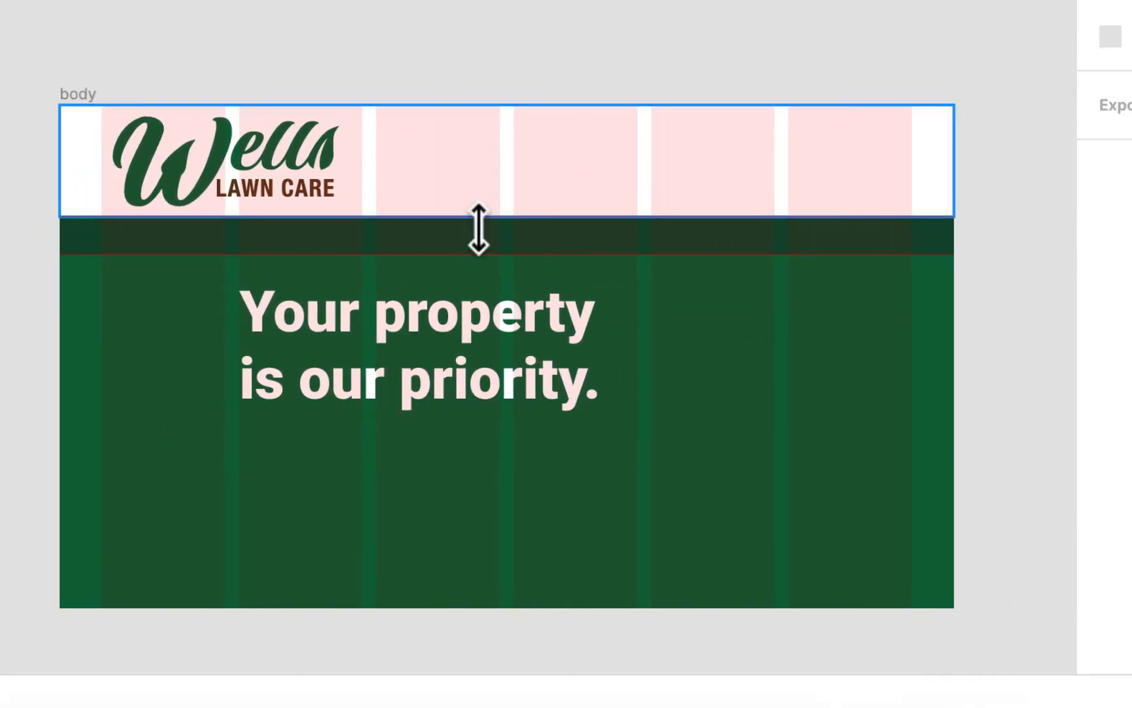
pyautogui.moveTo(325, 326); pyautogui.dragTo(327, 313)
pyautogui.moveTo(416, 312); pyautogui.dragTo(416, 327)
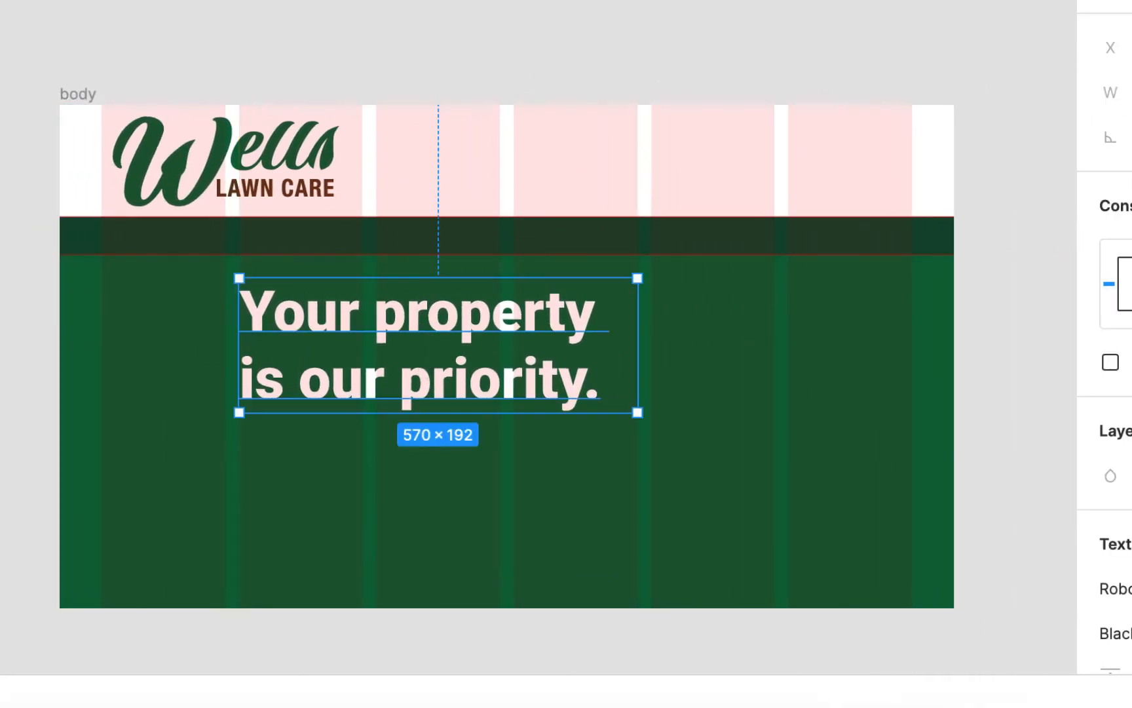
# - Switch to the Wells Lawn Service site and copy the paragraph beginning "We serve residential & commercial clients of all sizes"
pyautogui.click(419, 7)
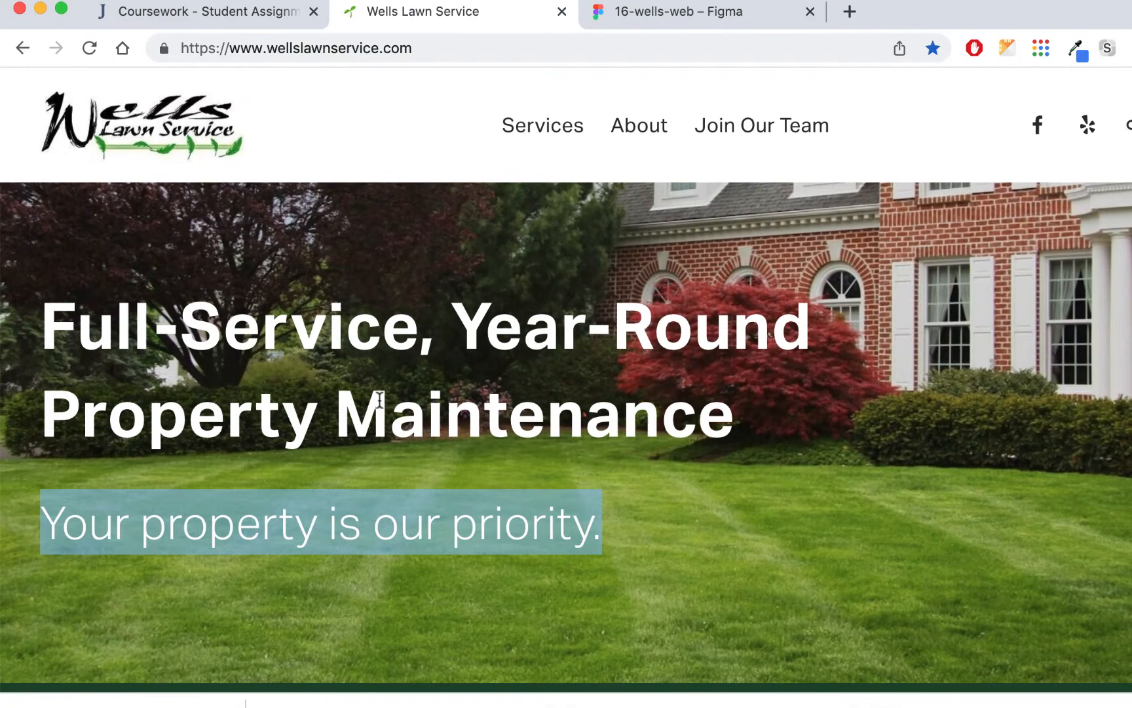
pyautogui.scroll(-15, 379, 400)
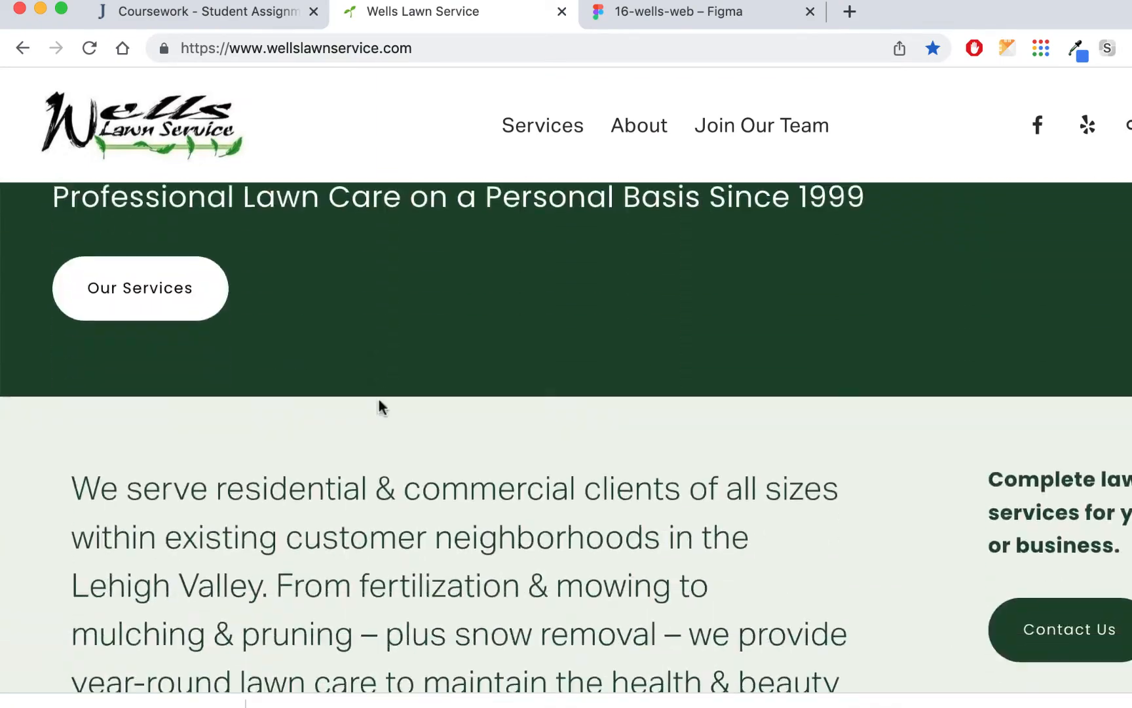
pyautogui.scroll(-3, 382, 407)
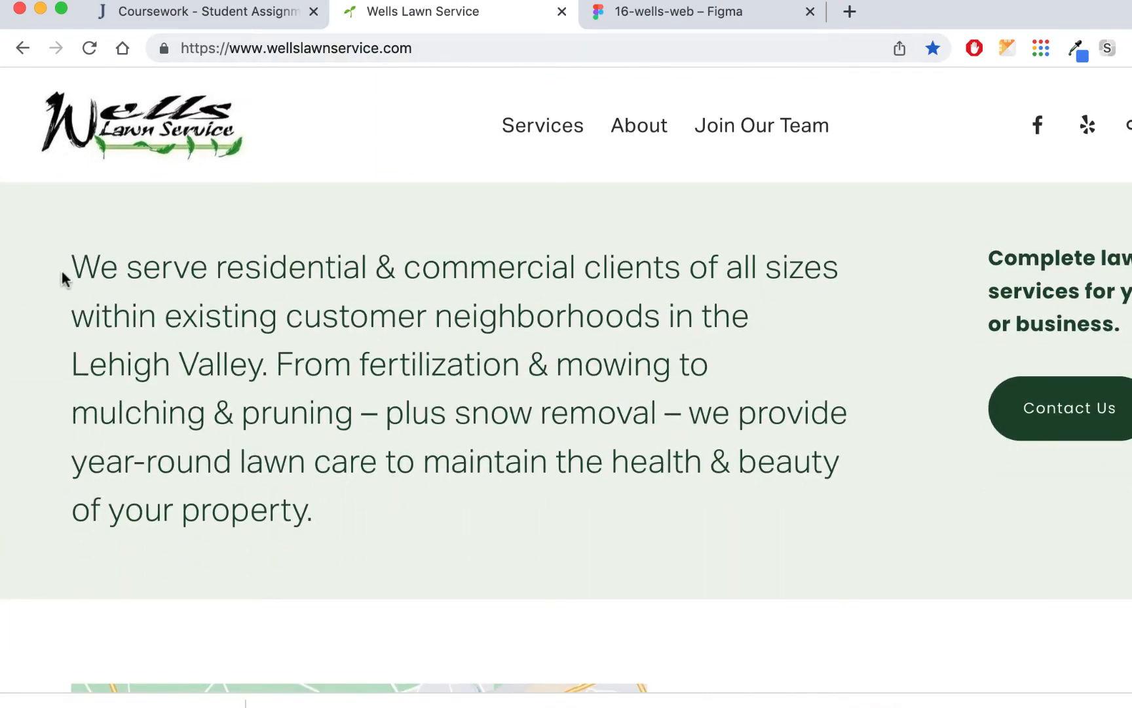
pyautogui.moveTo(74, 265); pyautogui.dragTo(315, 514)
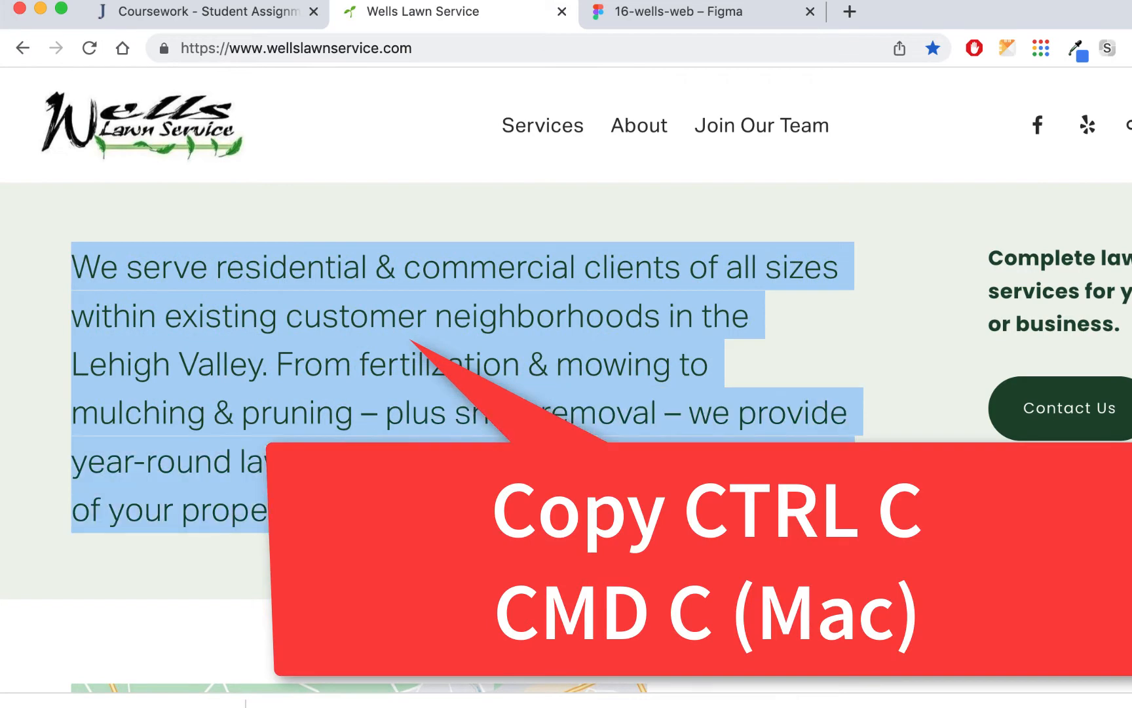
# - Switch back to Figma and paste the copied paragraph into a new text box about 570 × 308 directly below the headline
pyautogui.click(273, 17)
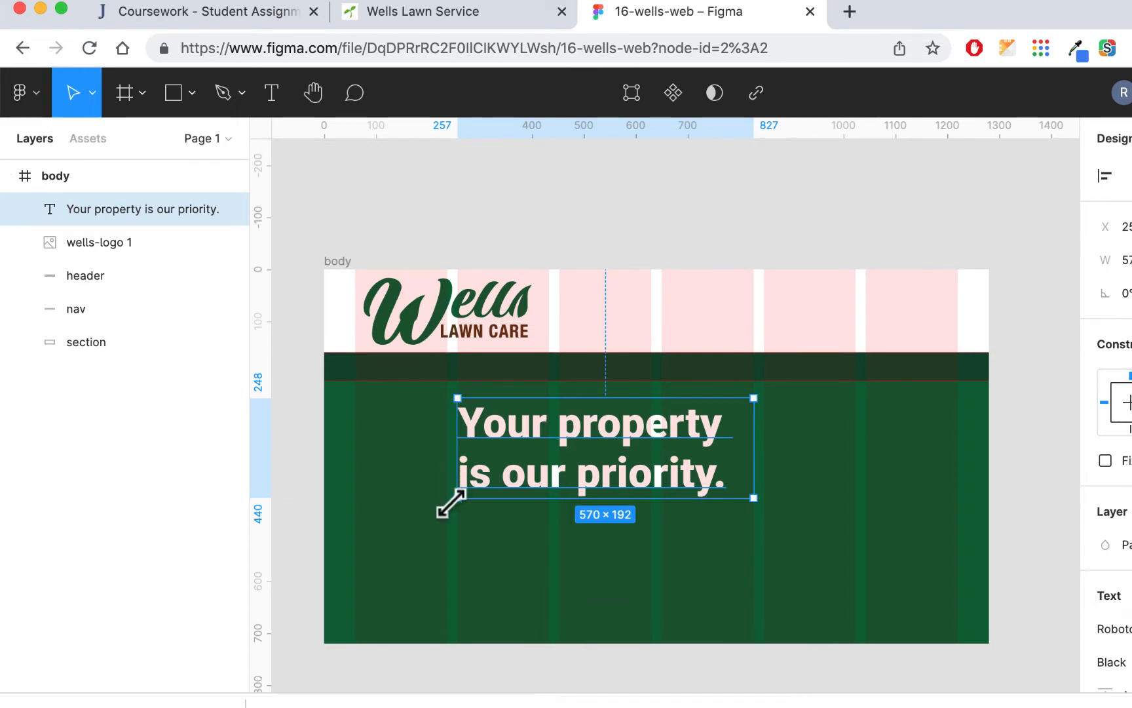
pyautogui.press('Return')
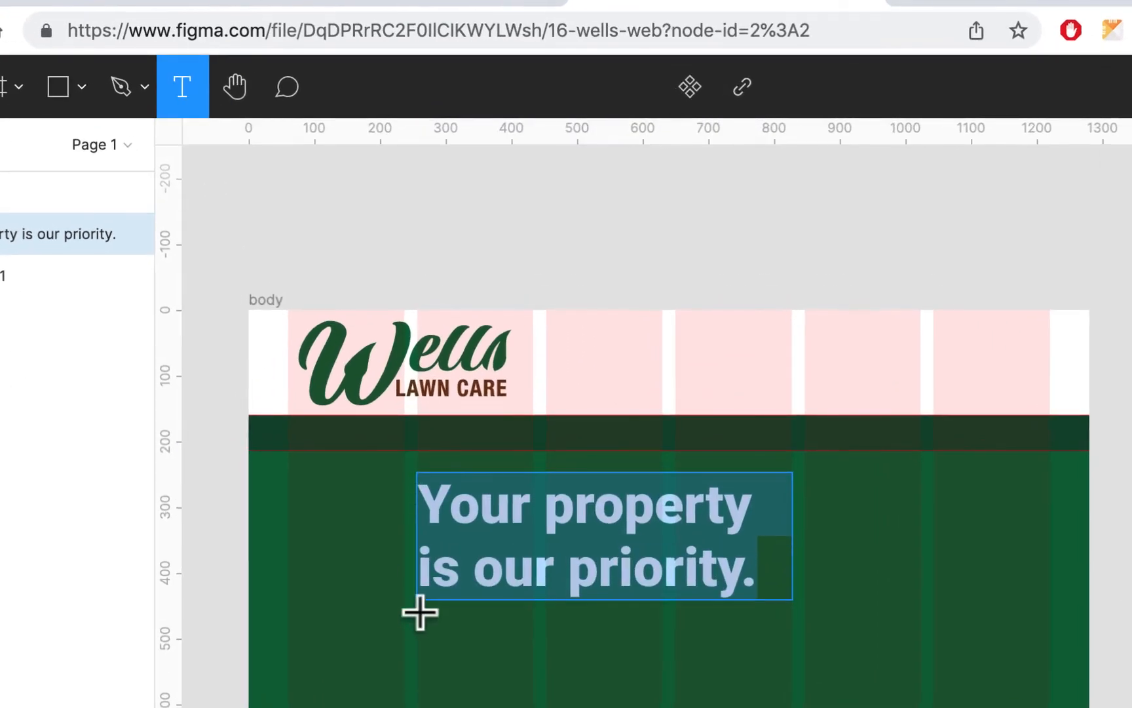
pyautogui.moveTo(420, 612); pyautogui.dragTo(783, 707)
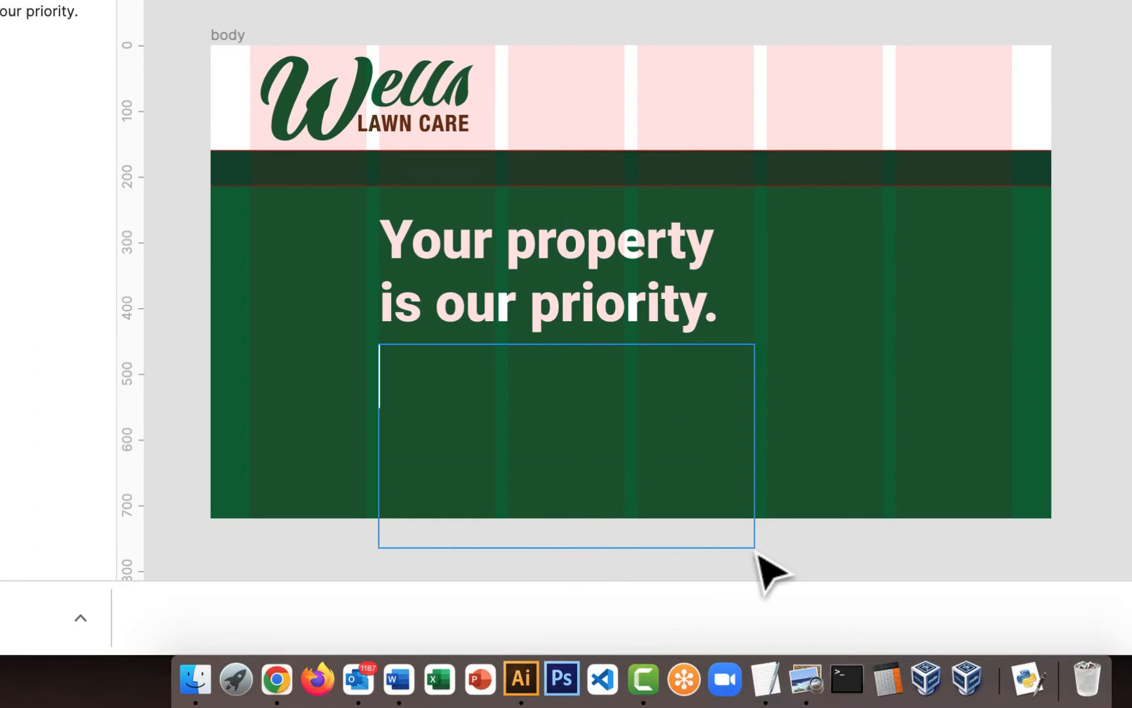
pyautogui.write('We serve residential & commercial')
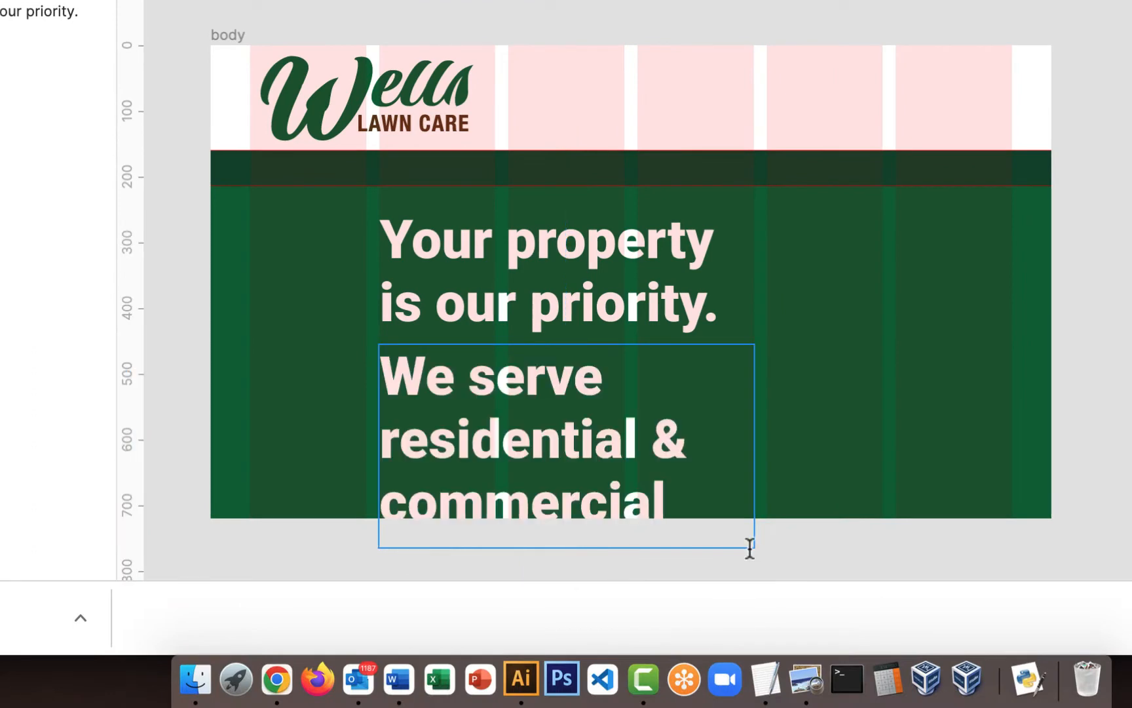
# - Change all of the paragraph's text to the Regular weight and font size 20
pyautogui.press('super+a')
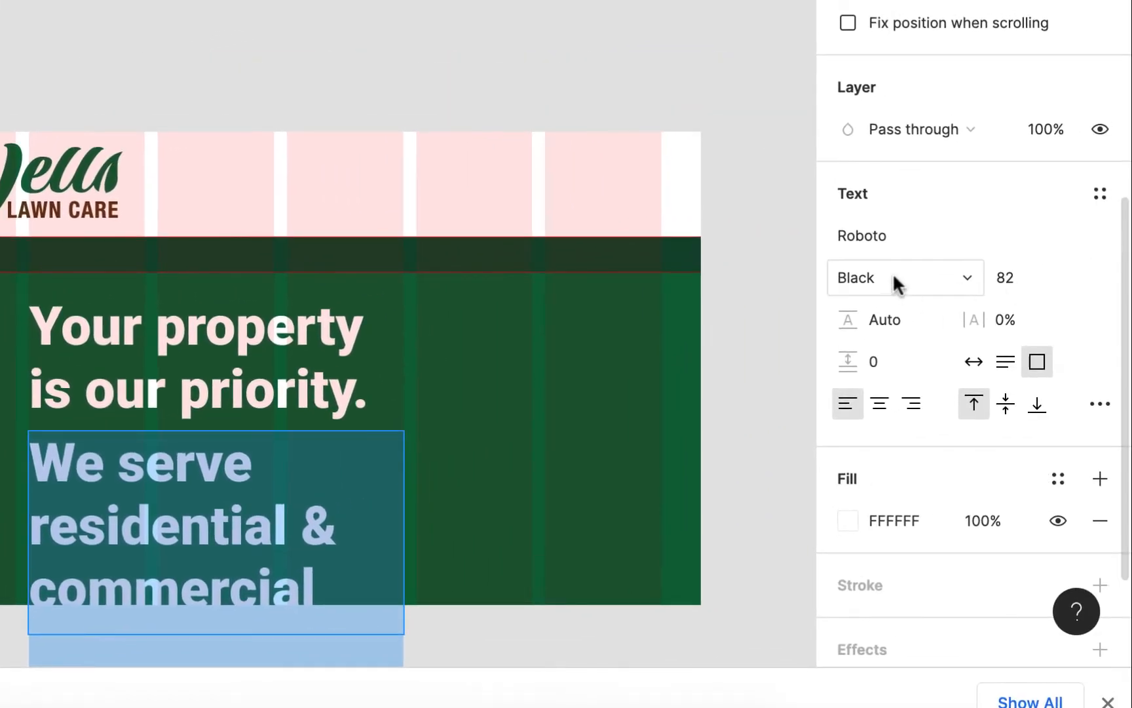
pyautogui.click(895, 282)
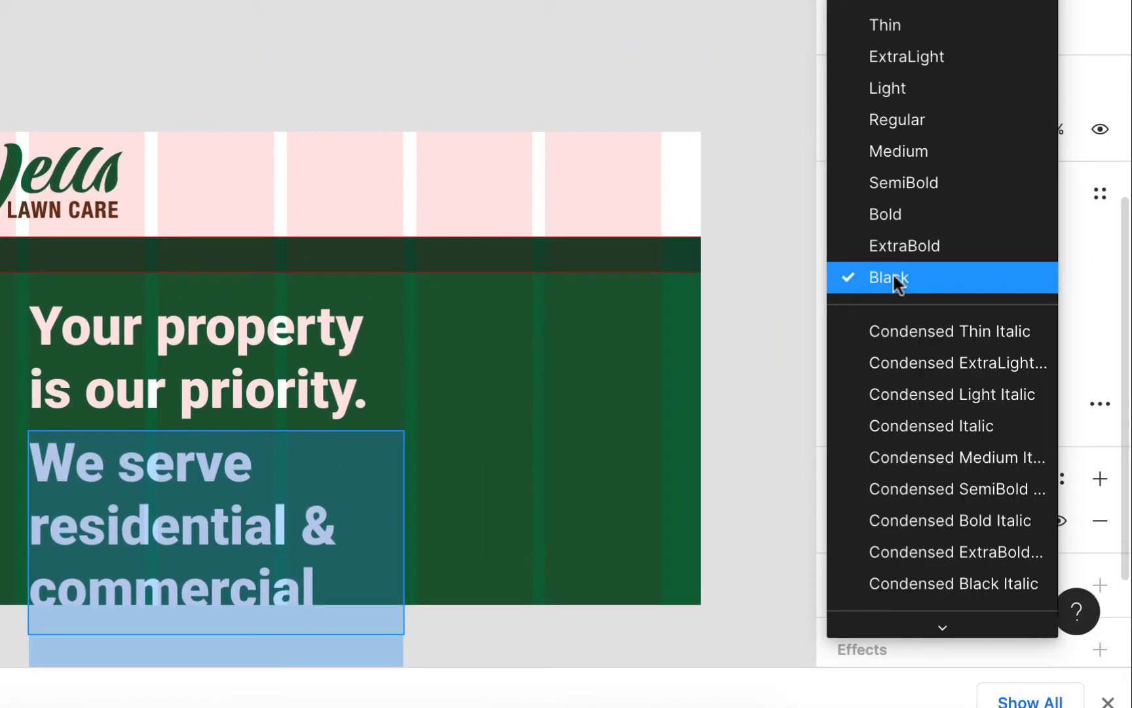
pyautogui.click(925, 116)
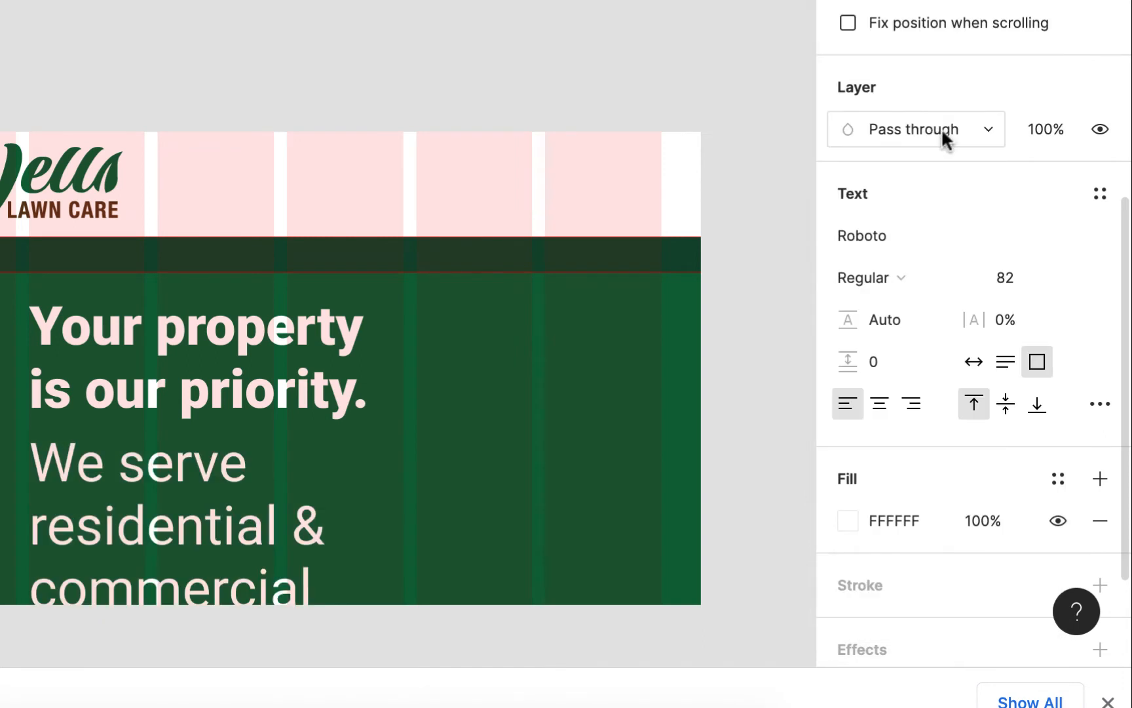
pyautogui.click(1073, 278)
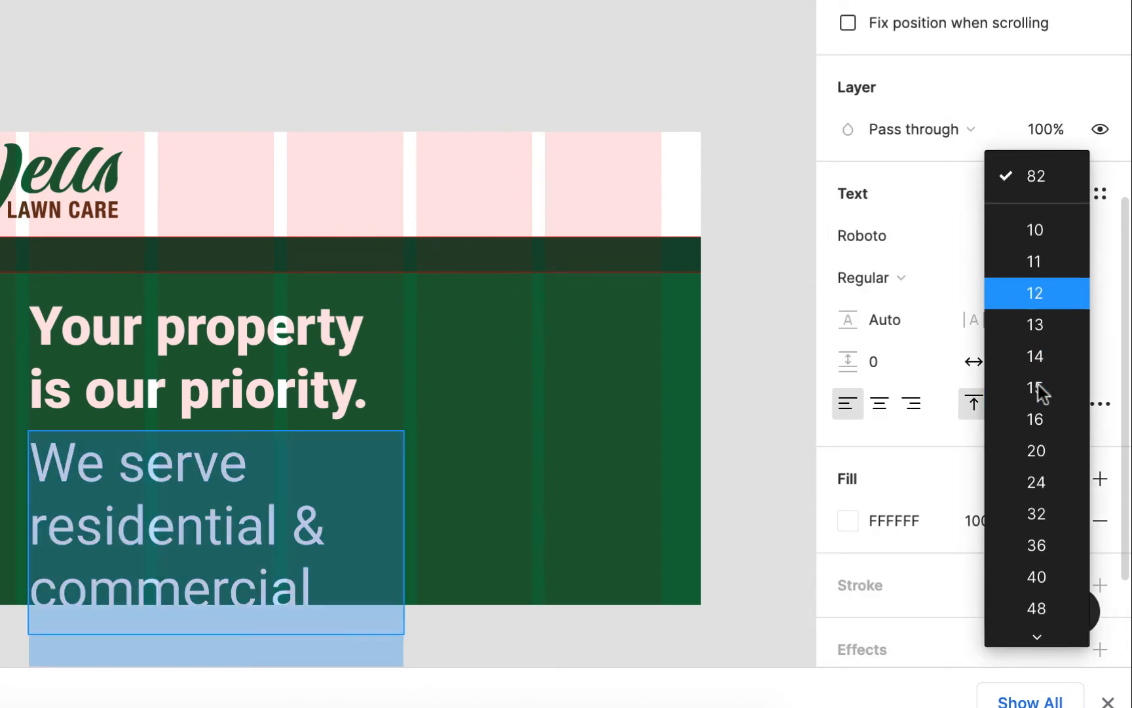
pyautogui.click(1043, 456)
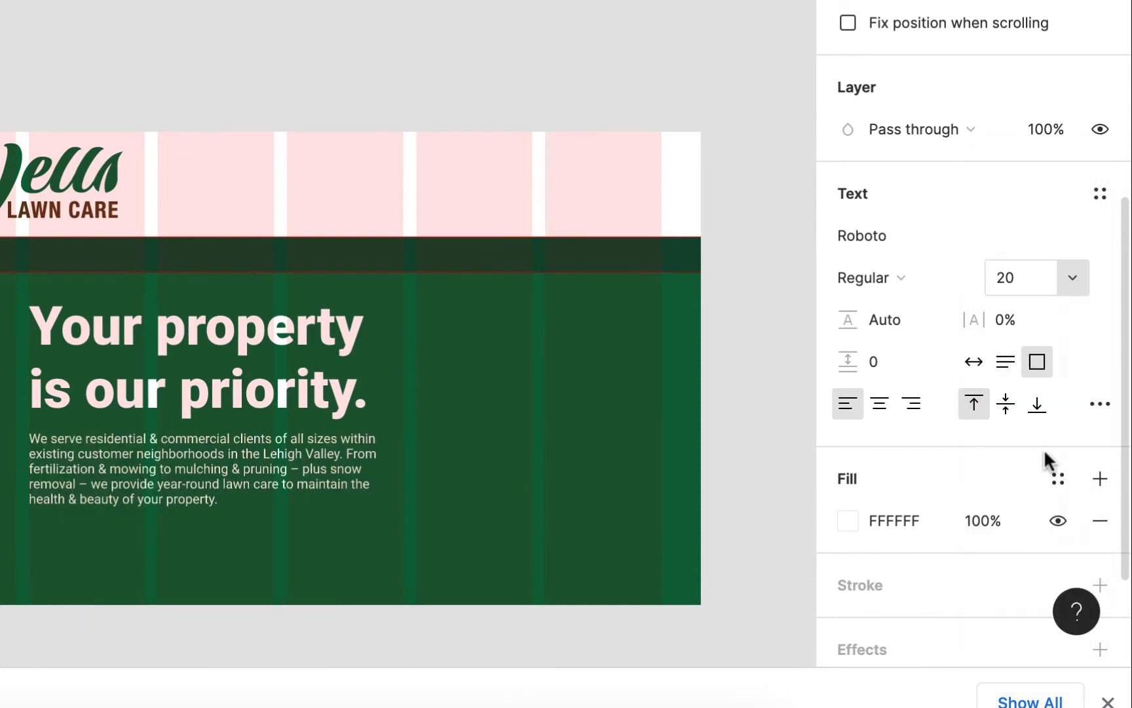
# - Compare font sizes 24 and 32 for the paragraph and set it to 24
pyautogui.click(1074, 278)
pyautogui.click(1068, 313)
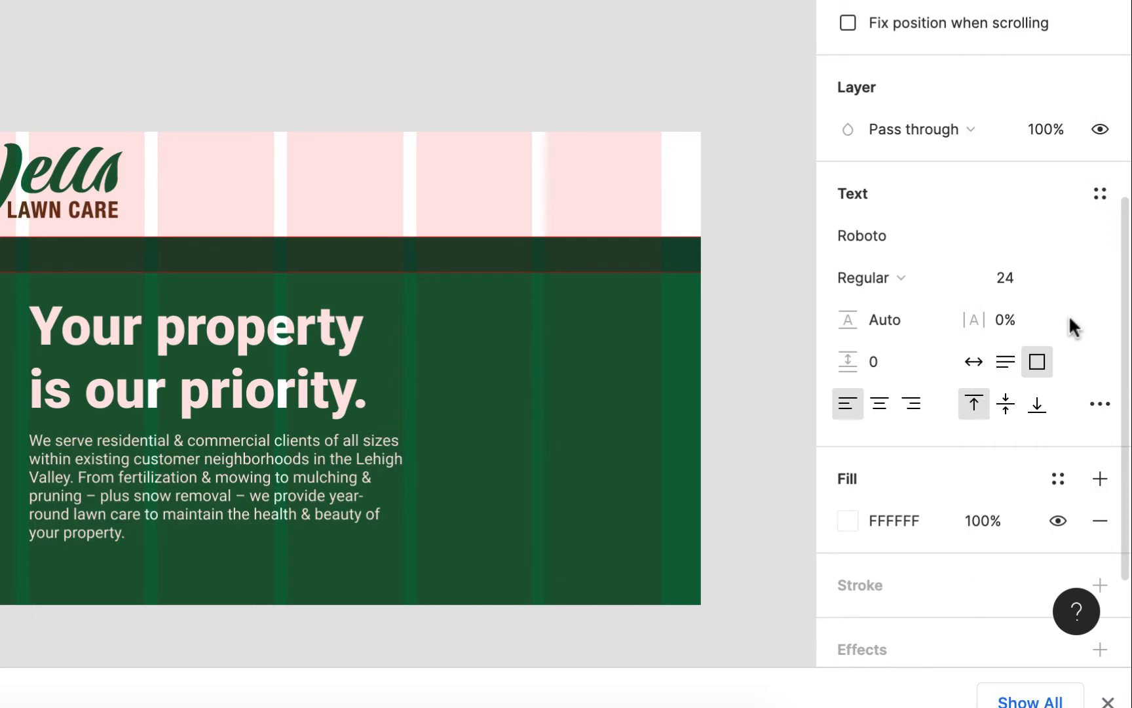
pyautogui.click(1071, 282)
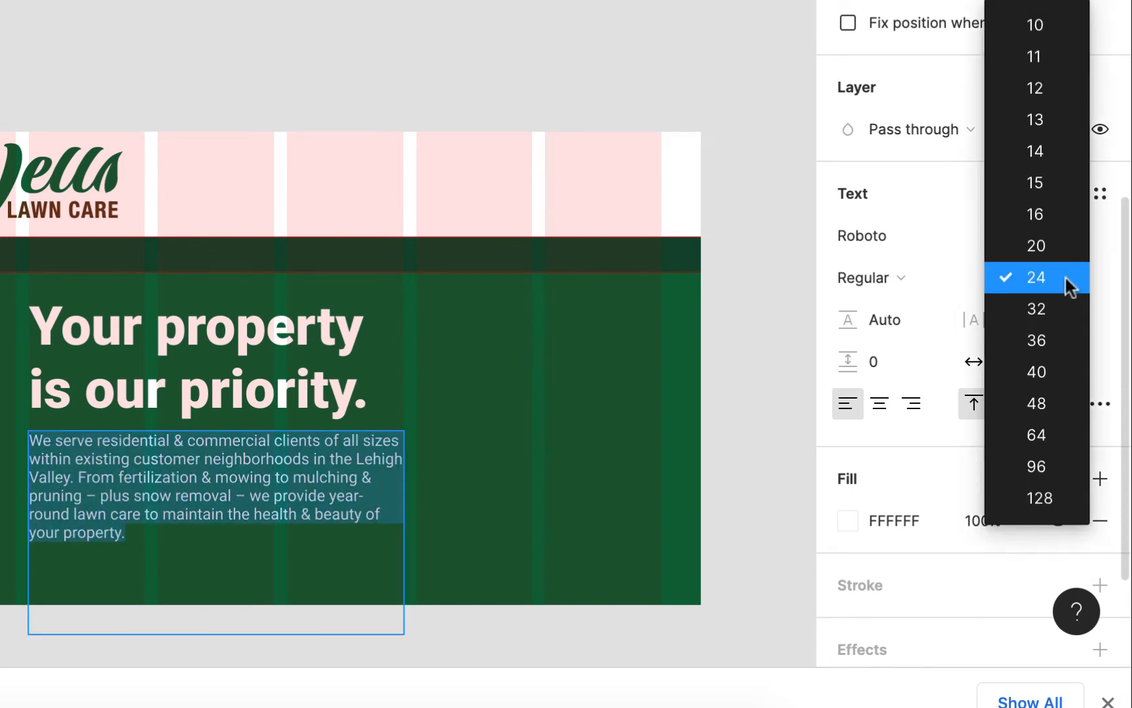
pyautogui.click(1057, 311)
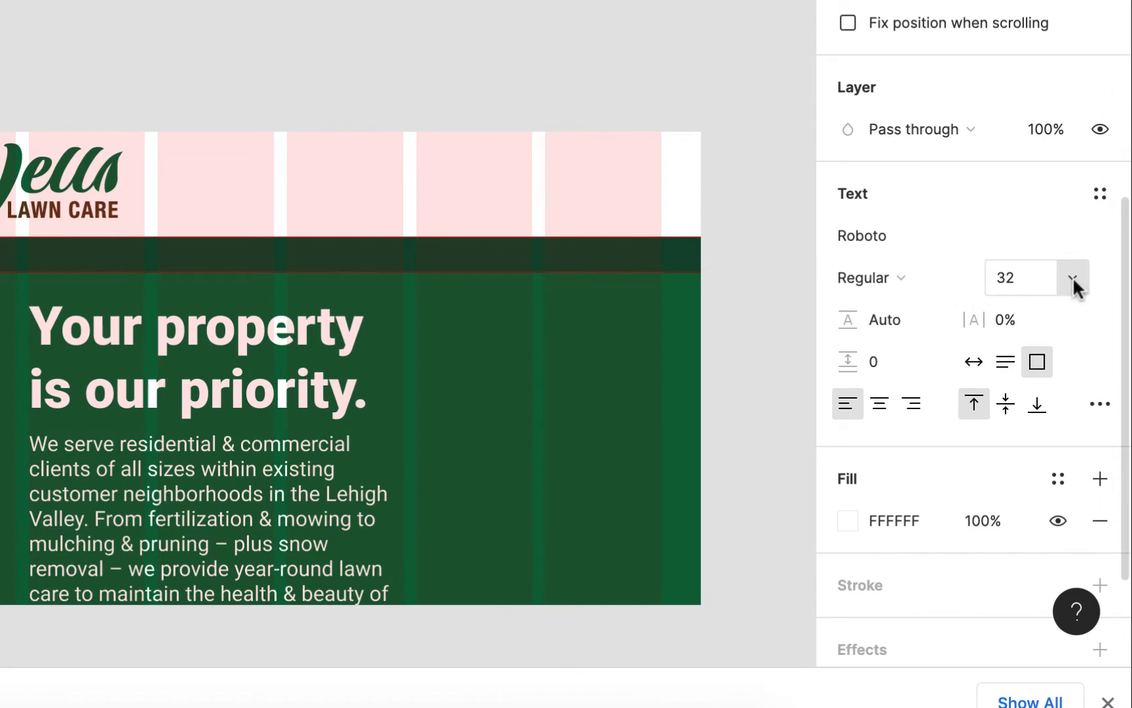
pyautogui.click(1074, 277)
pyautogui.click(1076, 240)
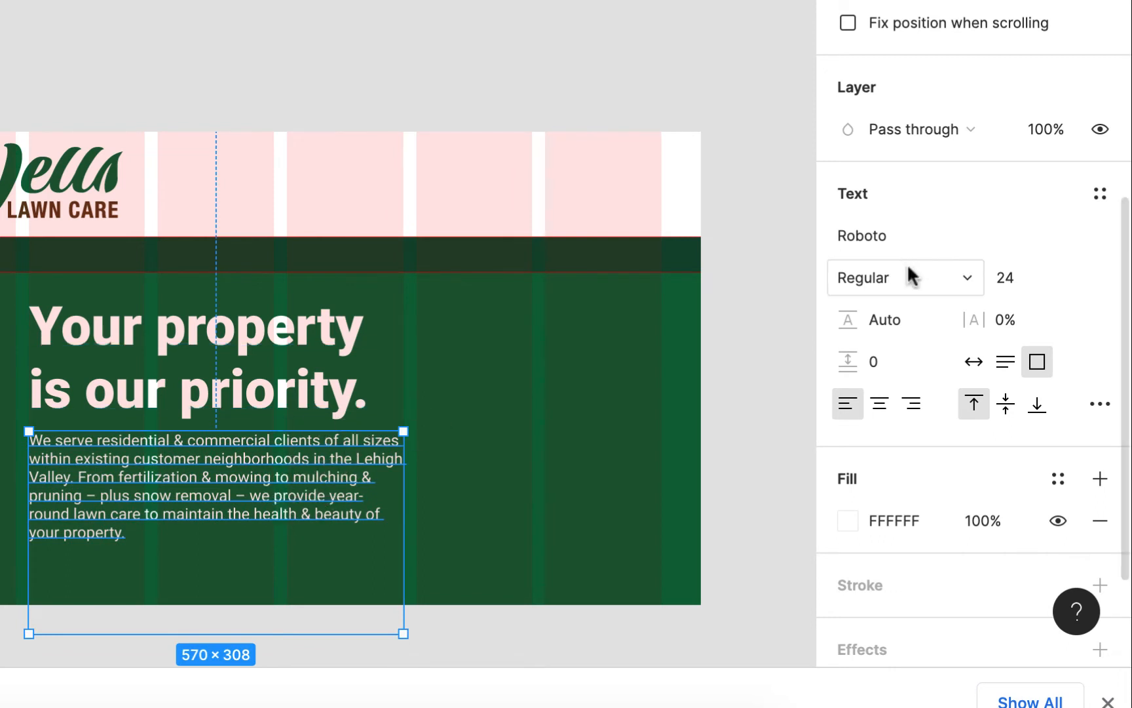
# - Compare line heights for the paragraph, including 130%, and keep a slightly looser spacing
pyautogui.scroll(-1, 907, 275)
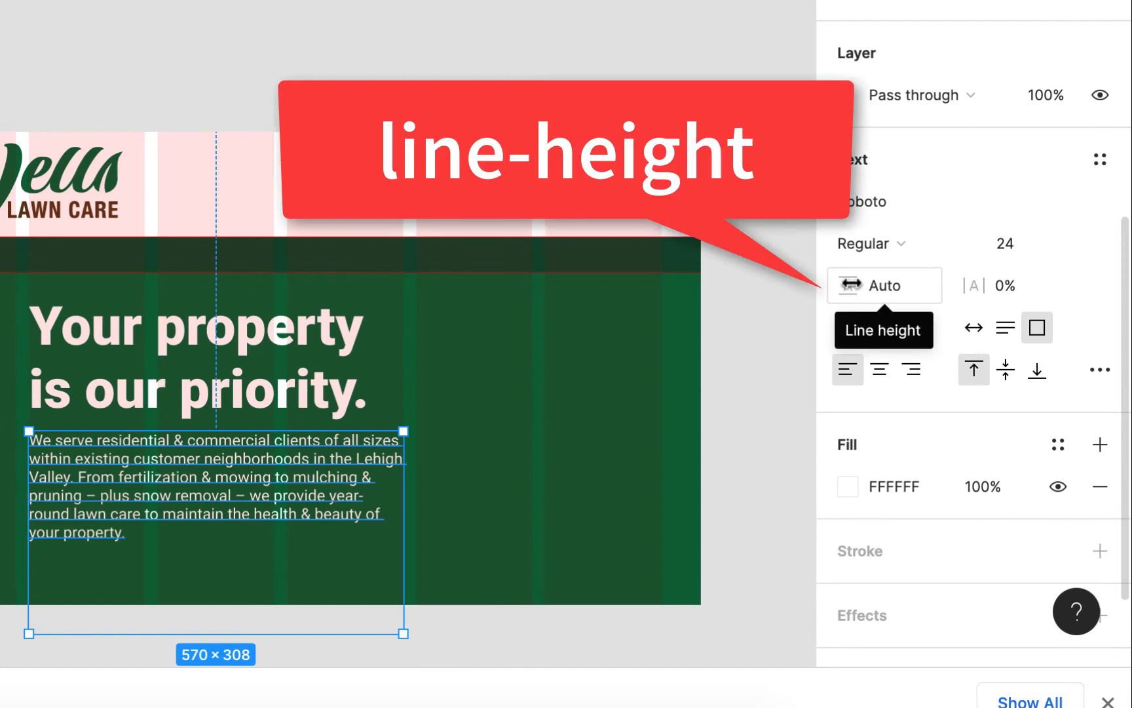
pyautogui.moveTo(850, 286)
pyautogui.mouseDown()
pyautogui.moveTo(763, 280)
pyautogui.moveTo(832, 263)
pyautogui.moveTo(941, 268)
pyautogui.moveTo(799, 274)
pyautogui.moveTo(897, 280)
pyautogui.moveTo(851, 298)
pyautogui.mouseUp()
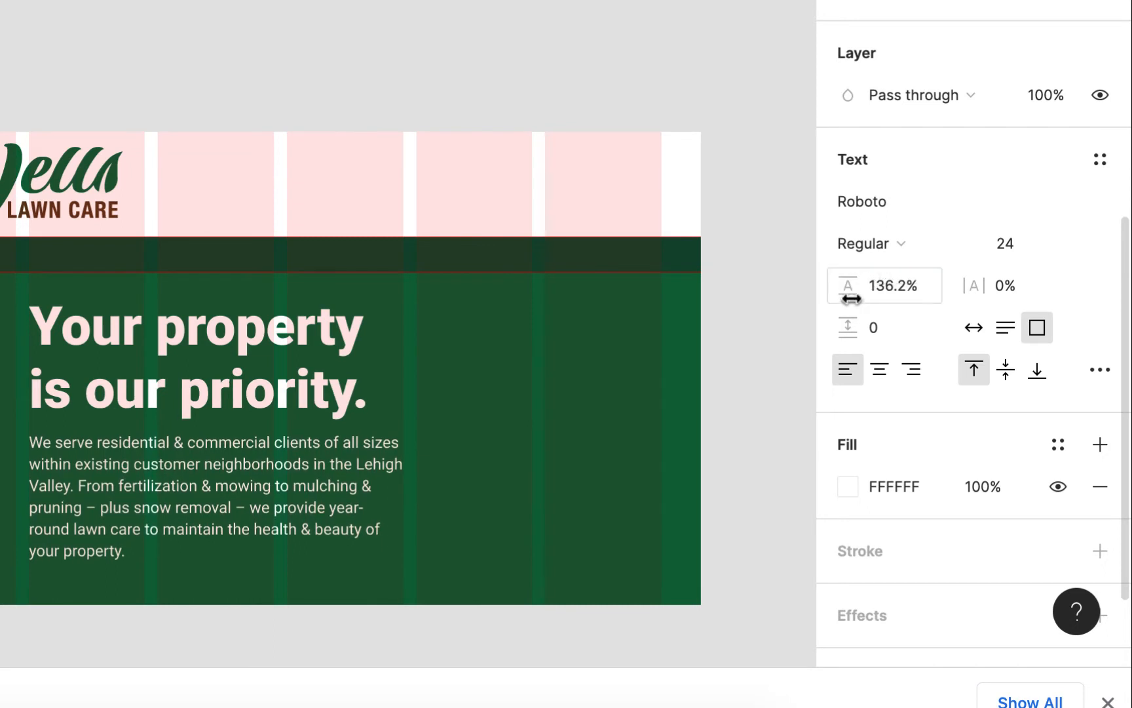
pyautogui.doubleClick(903, 289)
pyautogui.write('130')
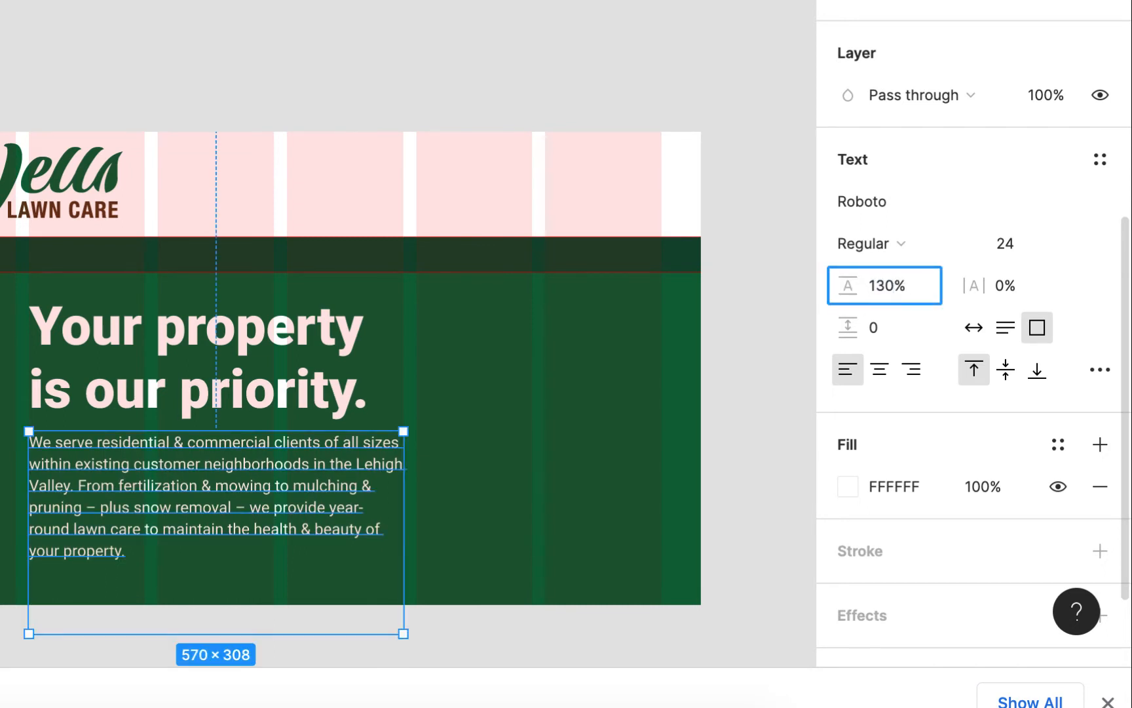
pyautogui.press('Return')
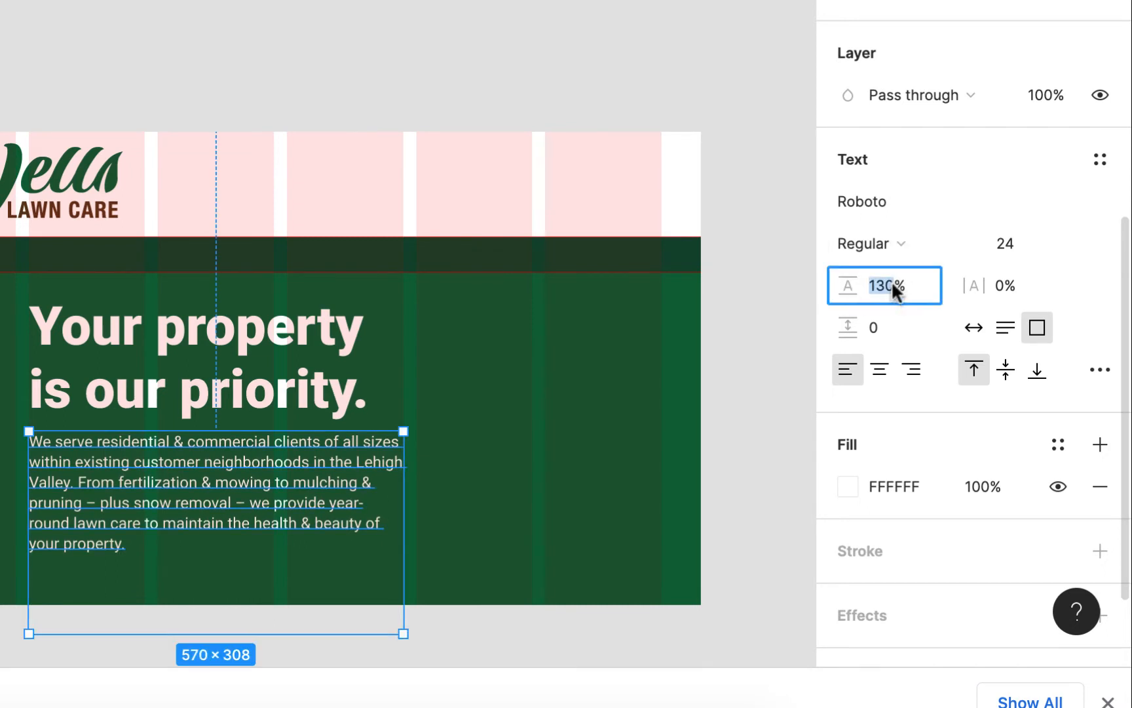
pyautogui.press('BackSpace')
pyautogui.write('1450')
pyautogui.press('Return')
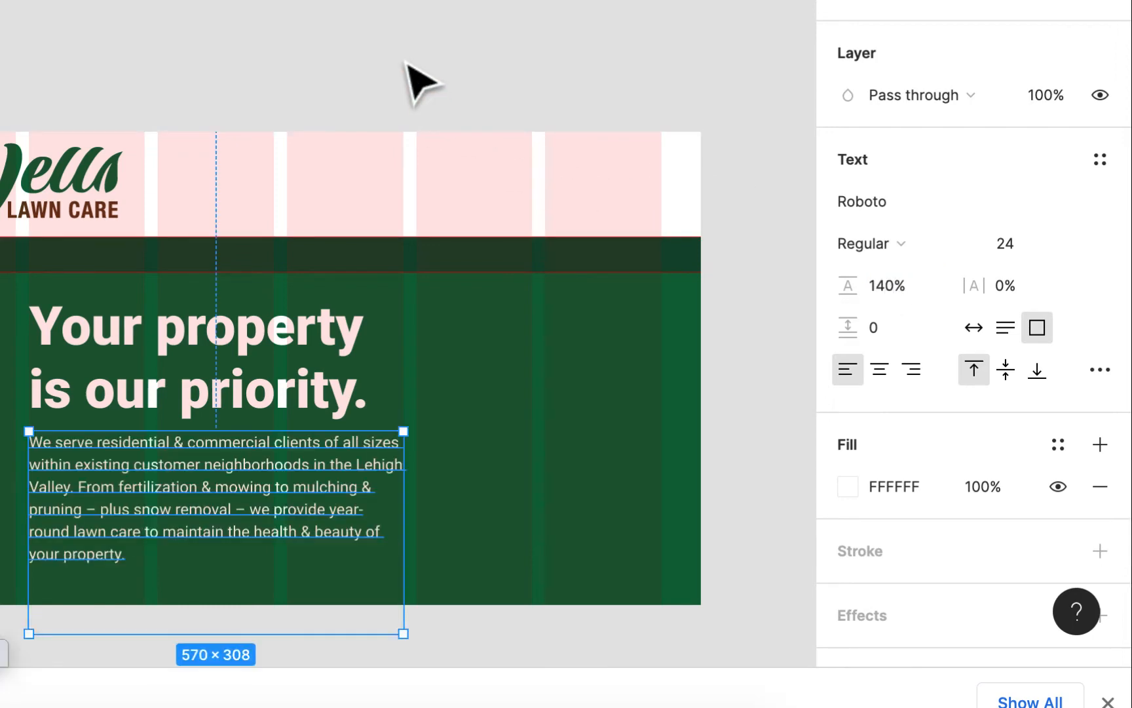
pyautogui.click(406, 62)
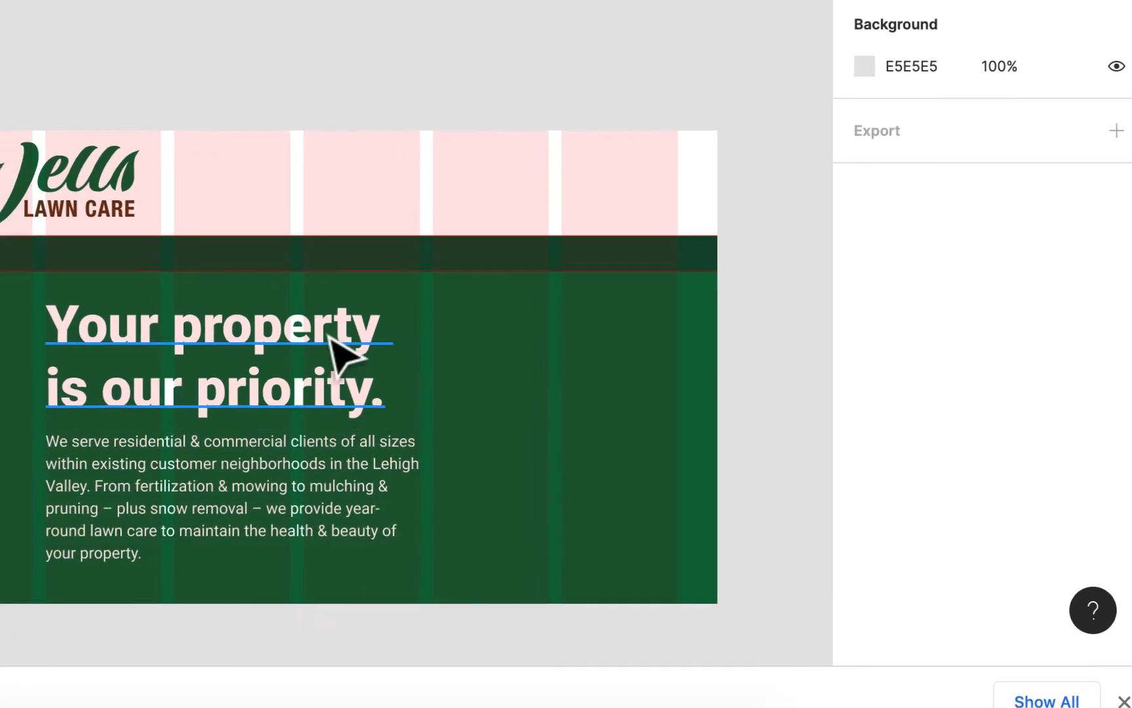
# - Duplicate the "Your property is our priority." headline and place the copy on the empty canvas above the body frame
pyautogui.click(309, 327)
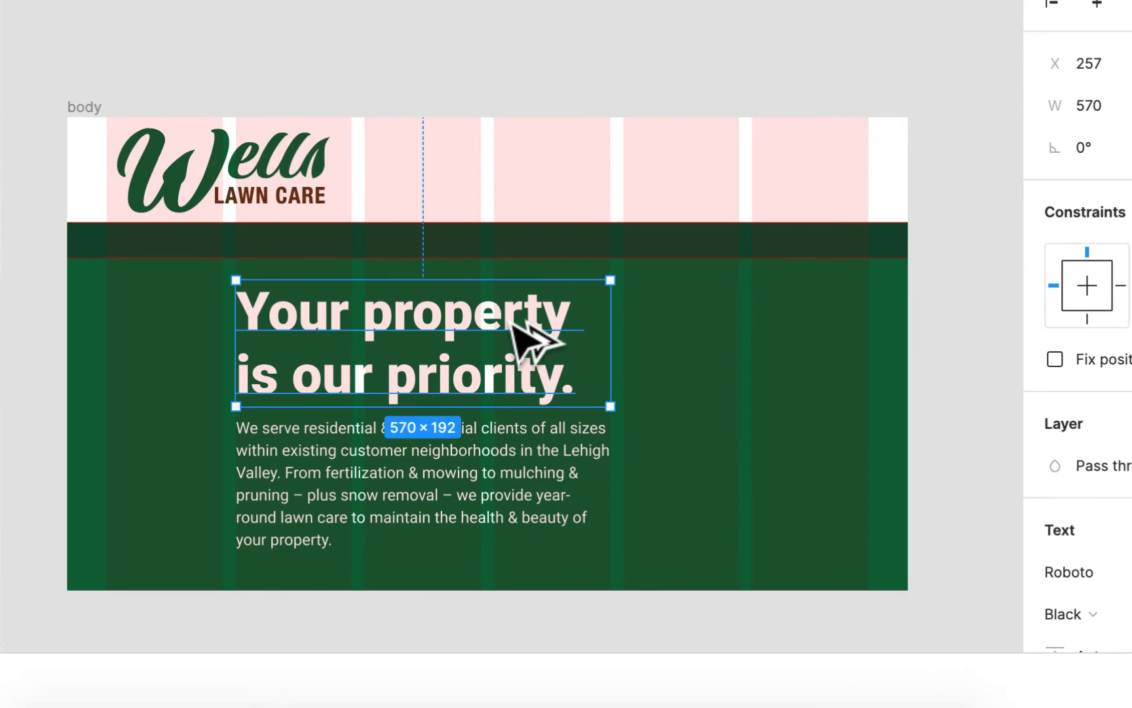
pyautogui.moveTo(531, 338); pyautogui.dragTo(784, 159)
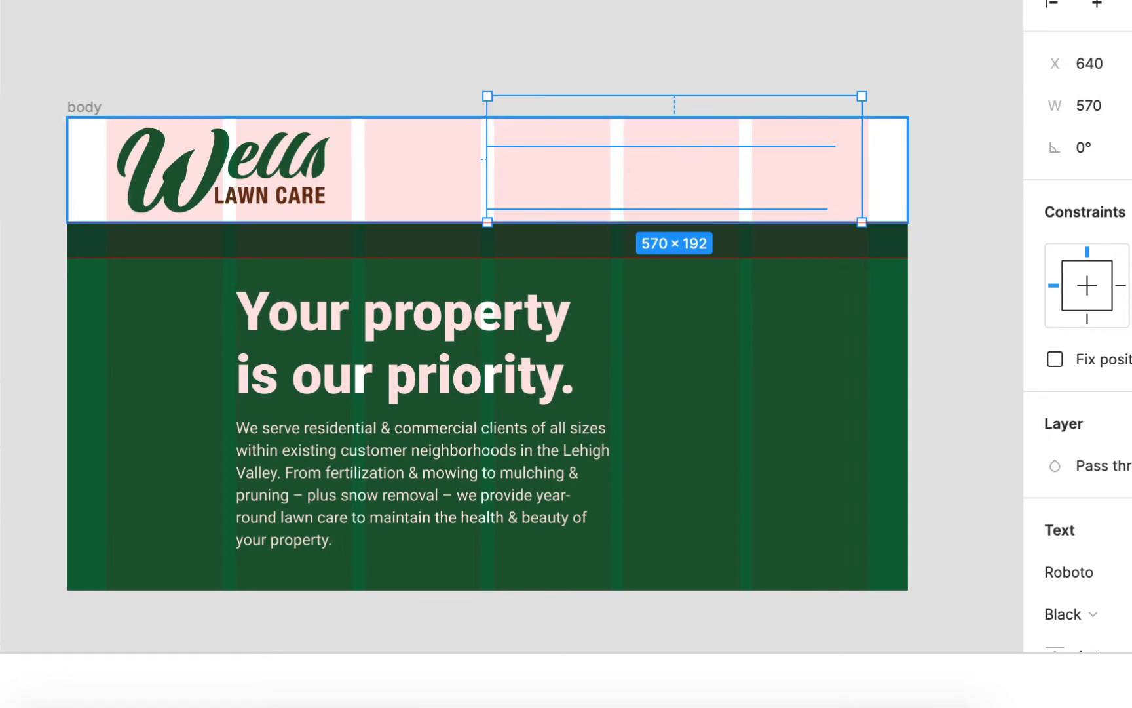
pyautogui.moveTo(17, 328); pyautogui.dragTo(4, 157)
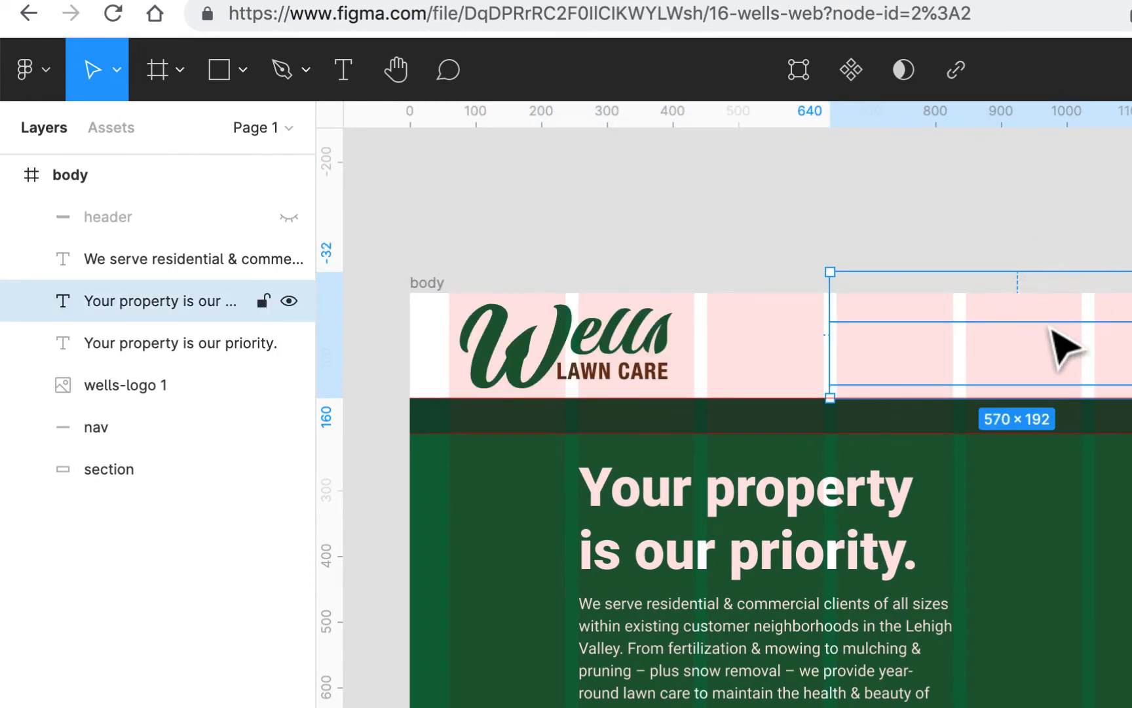
pyautogui.moveTo(1067, 348); pyautogui.dragTo(1104, 215)
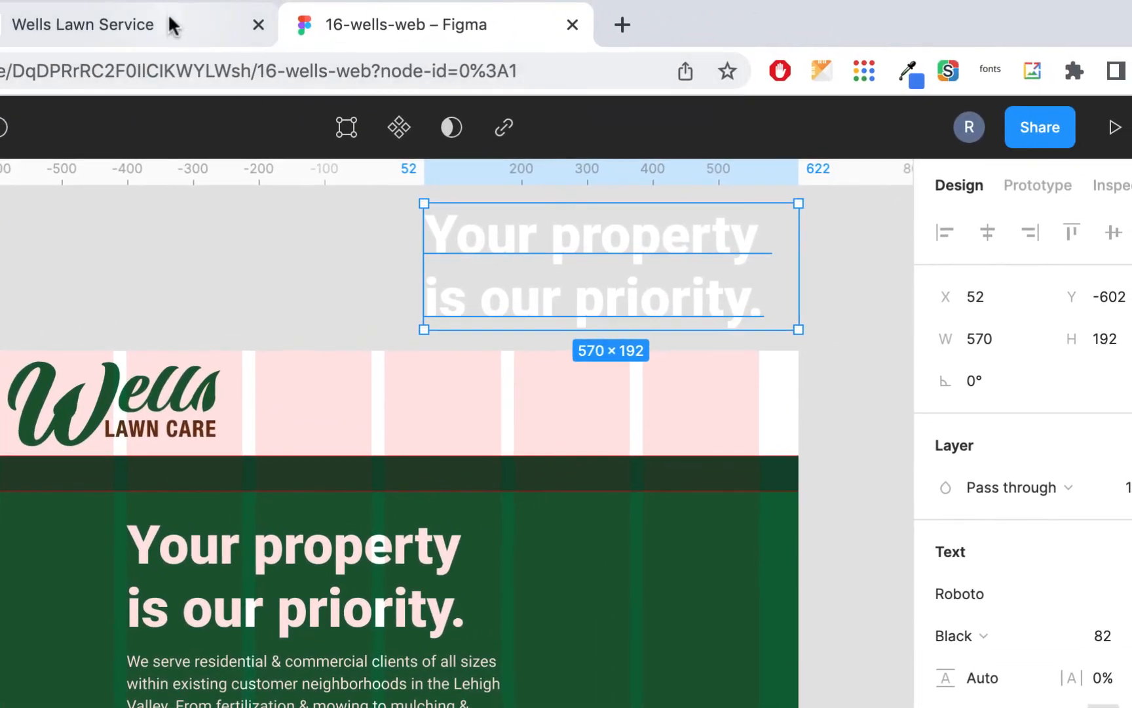
# - Switch to the Wells Lawn Service site and copy the banner heading "Full-Service, Year-Round Property Maintenance"
pyautogui.click(341, 8)
pyautogui.scroll(10, 293, 249)
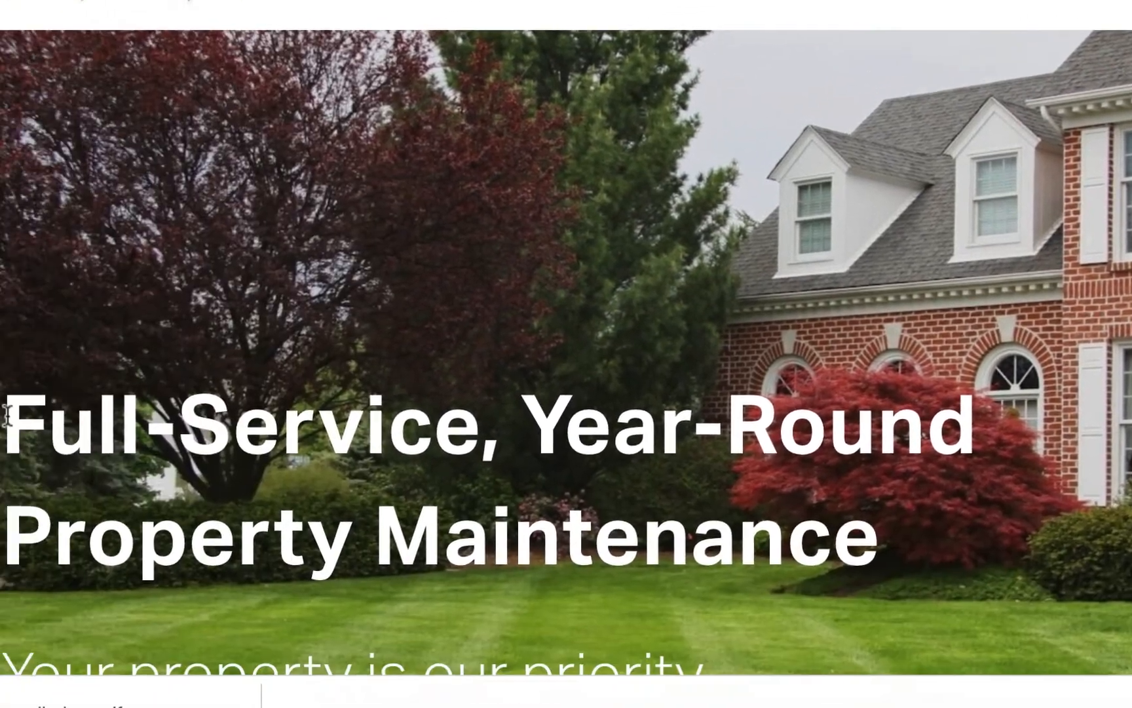
pyautogui.moveTo(51, 393); pyautogui.dragTo(921, 466)
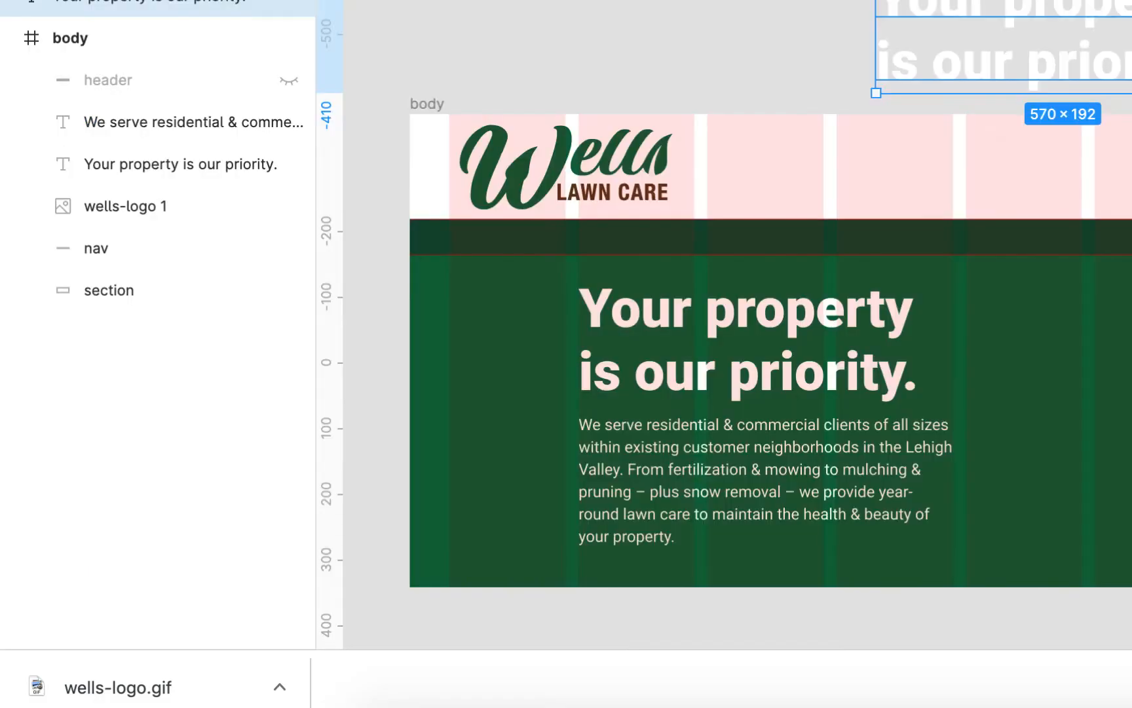
# - Return to Figma and replace the duplicated headline's text with the copied "Full-Service, Year-Round Property Maintenance"
pyautogui.scroll(10, 996, 86)
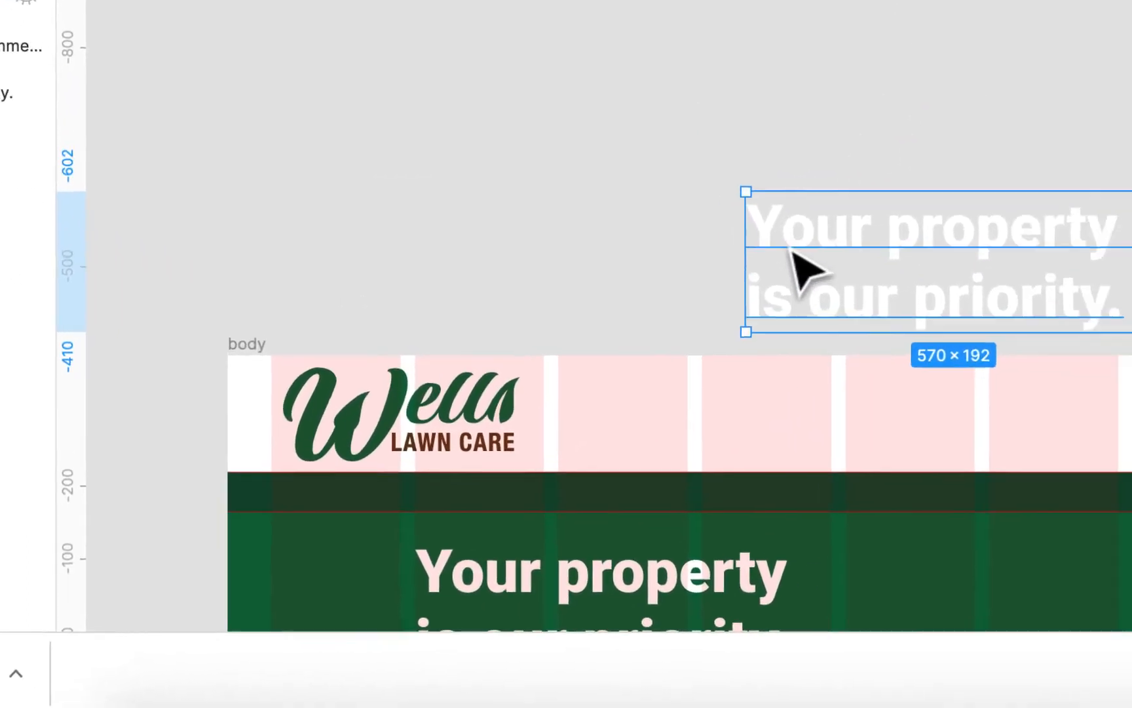
pyautogui.doubleClick(792, 250)
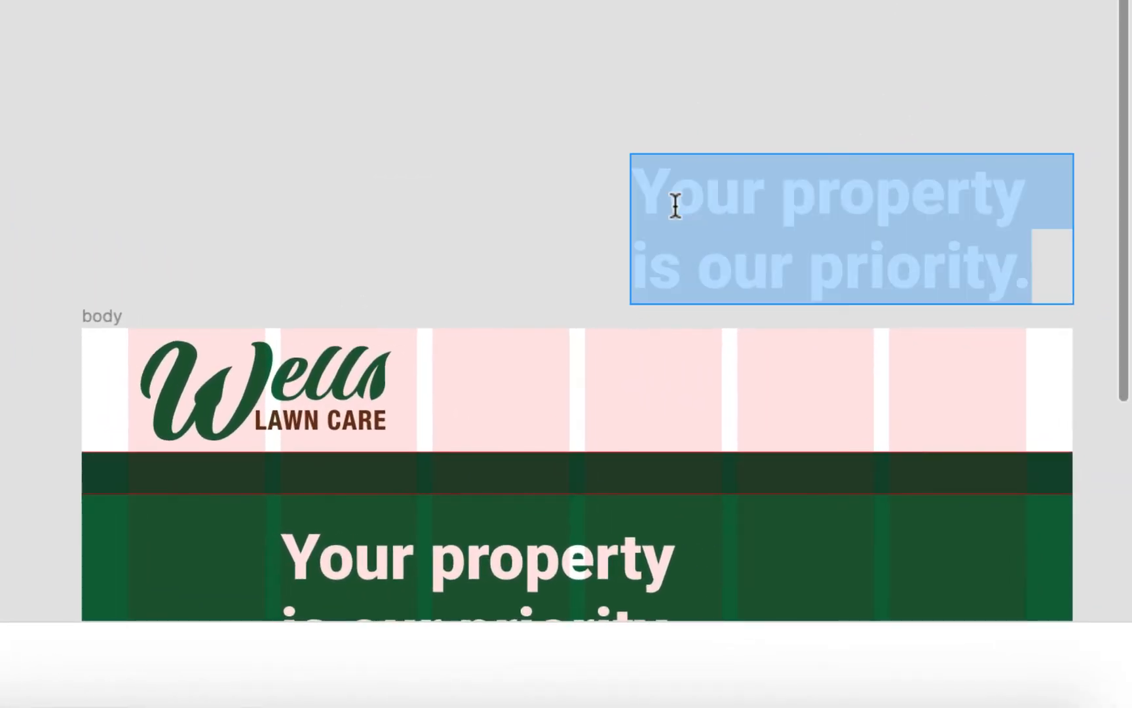
pyautogui.press('super+v')
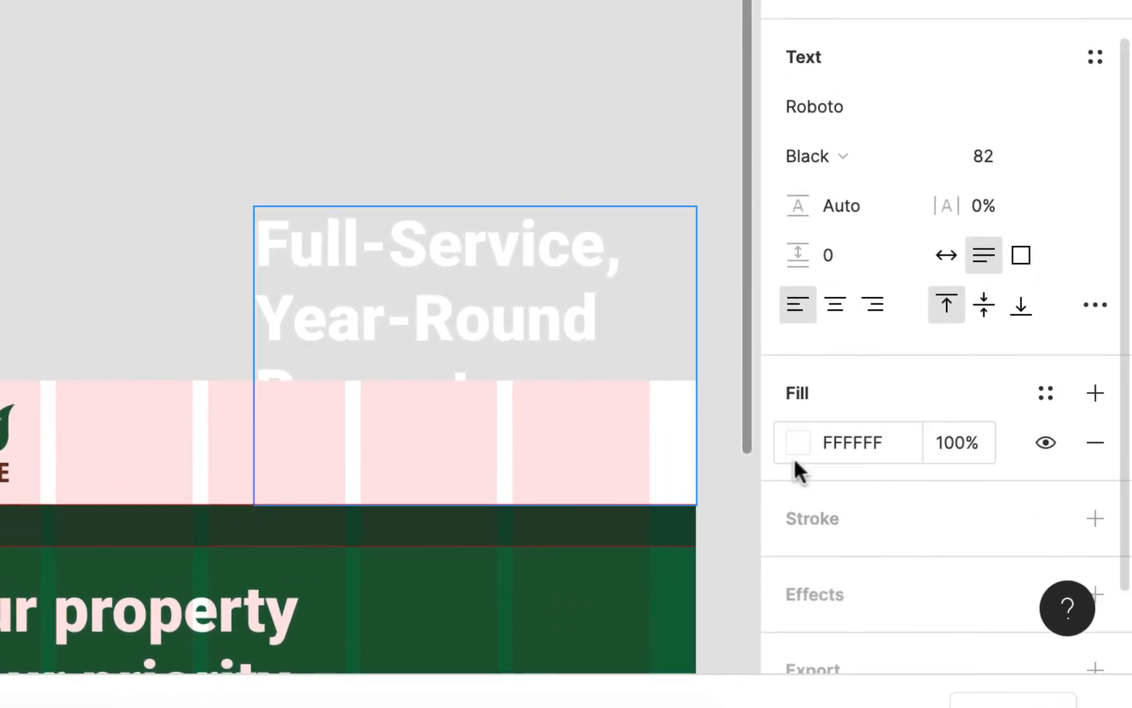
# - Fill the tagline text with the document green 006838 and move it clear of the body frame
pyautogui.click(796, 442)
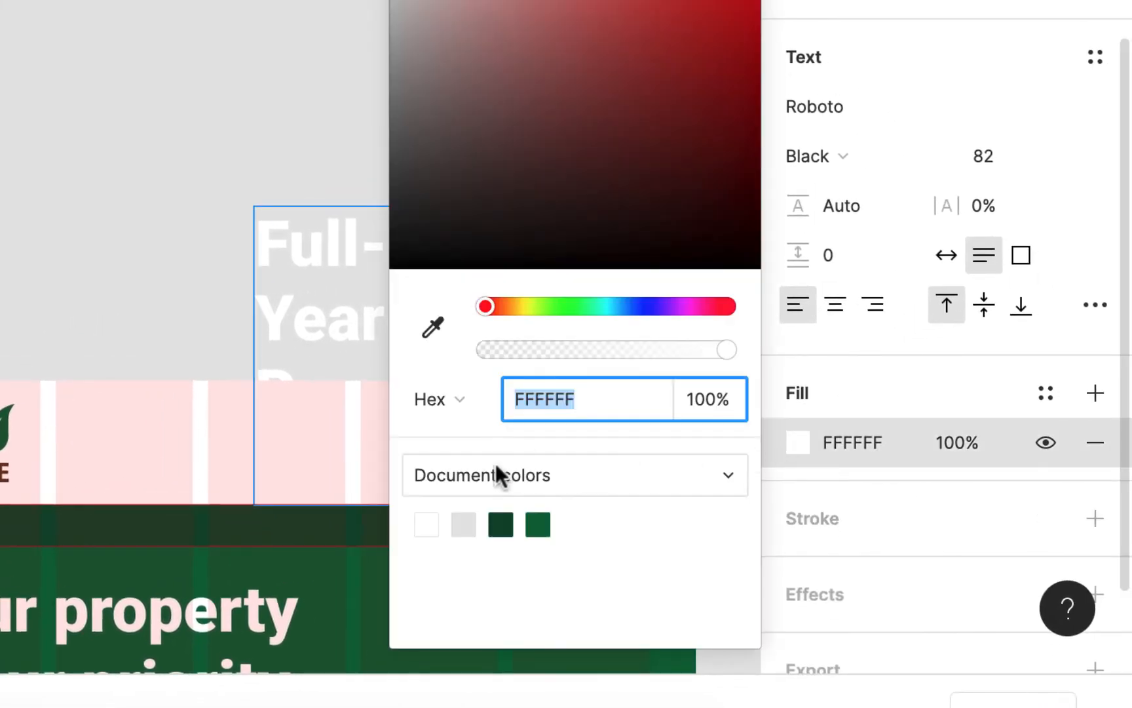
pyautogui.click(544, 524)
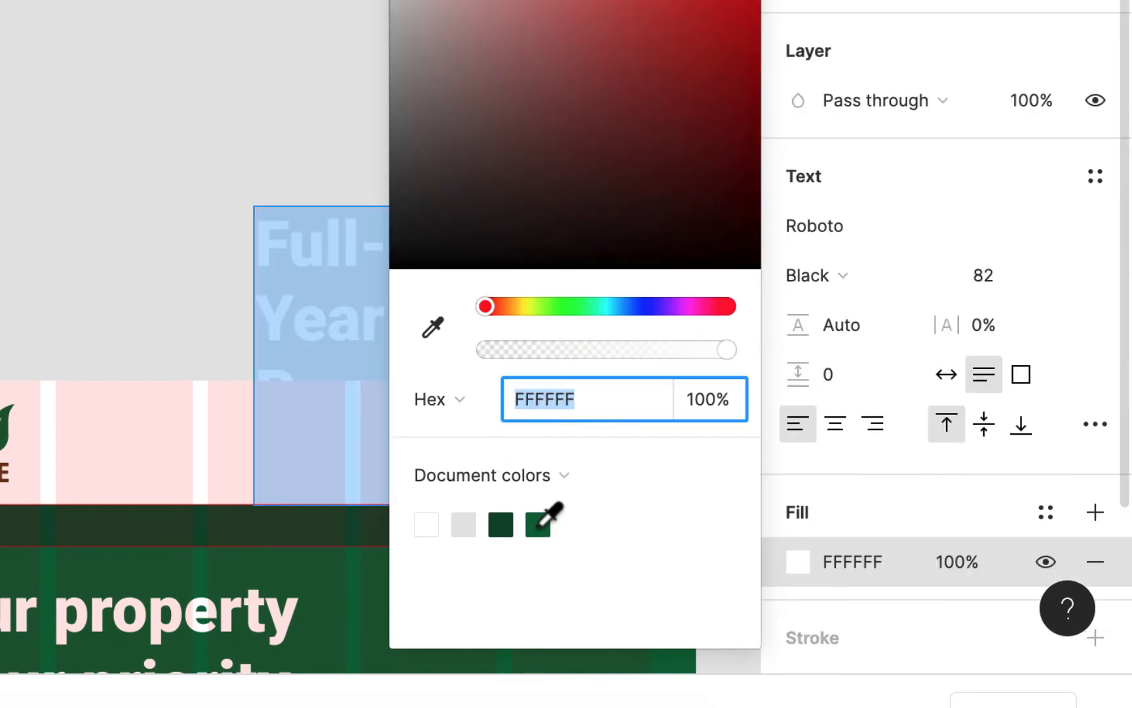
pyautogui.click(545, 524)
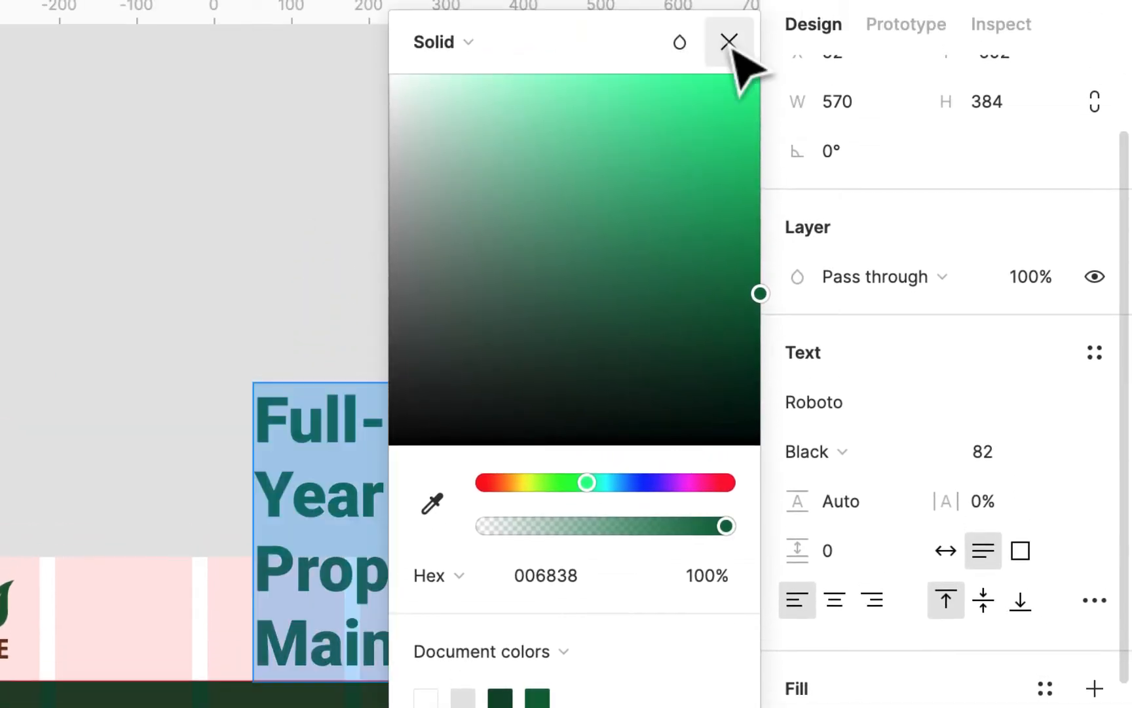
pyautogui.click(731, 42)
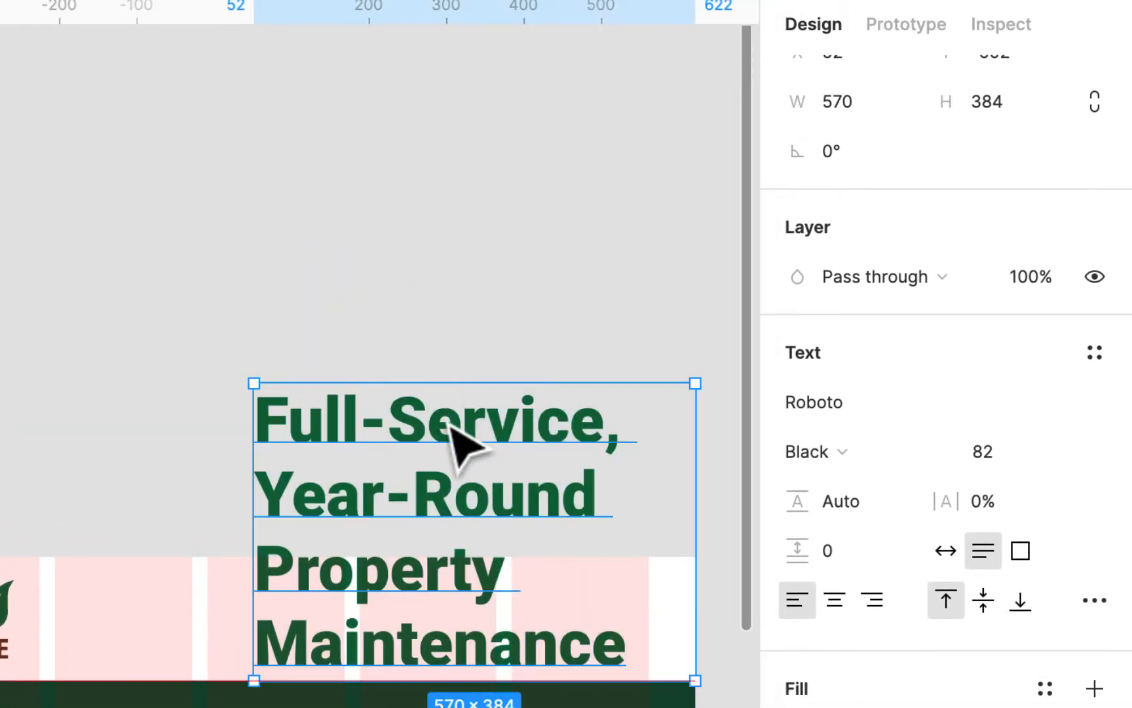
pyautogui.moveTo(463, 445); pyautogui.dragTo(336, 286)
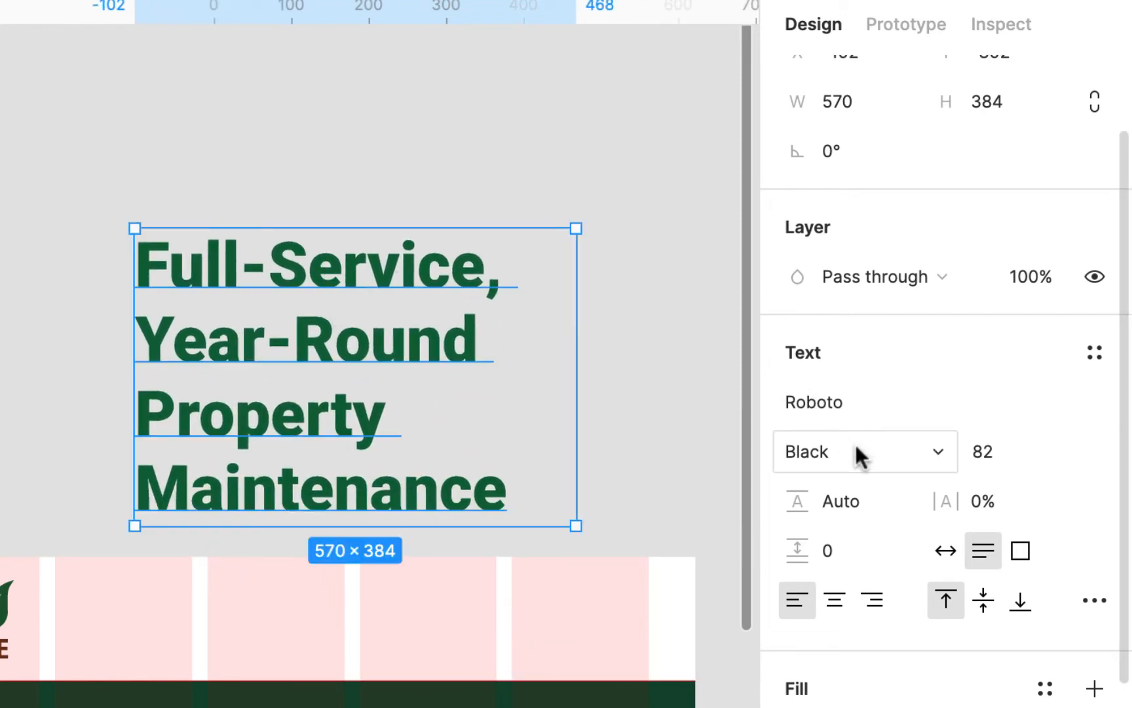
# - Right-align the tagline text and set its font size to 48
pyautogui.click(872, 602)
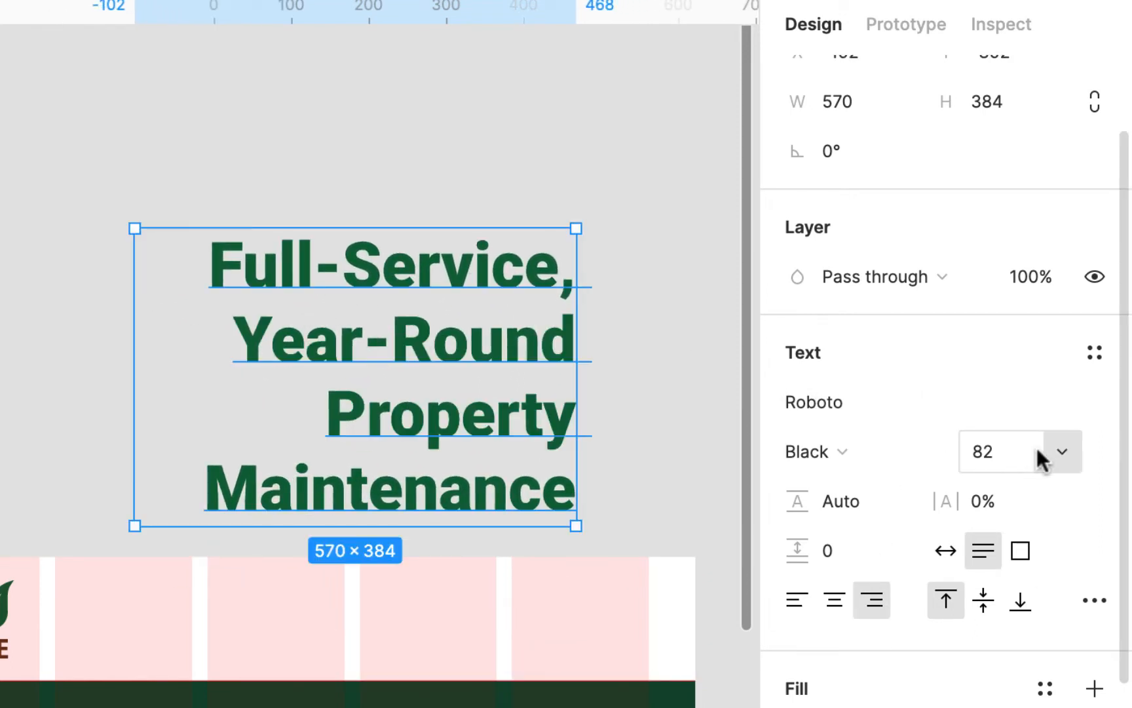
pyautogui.click(1063, 446)
pyautogui.scroll(-5, 1042, 549)
pyautogui.click(1029, 704)
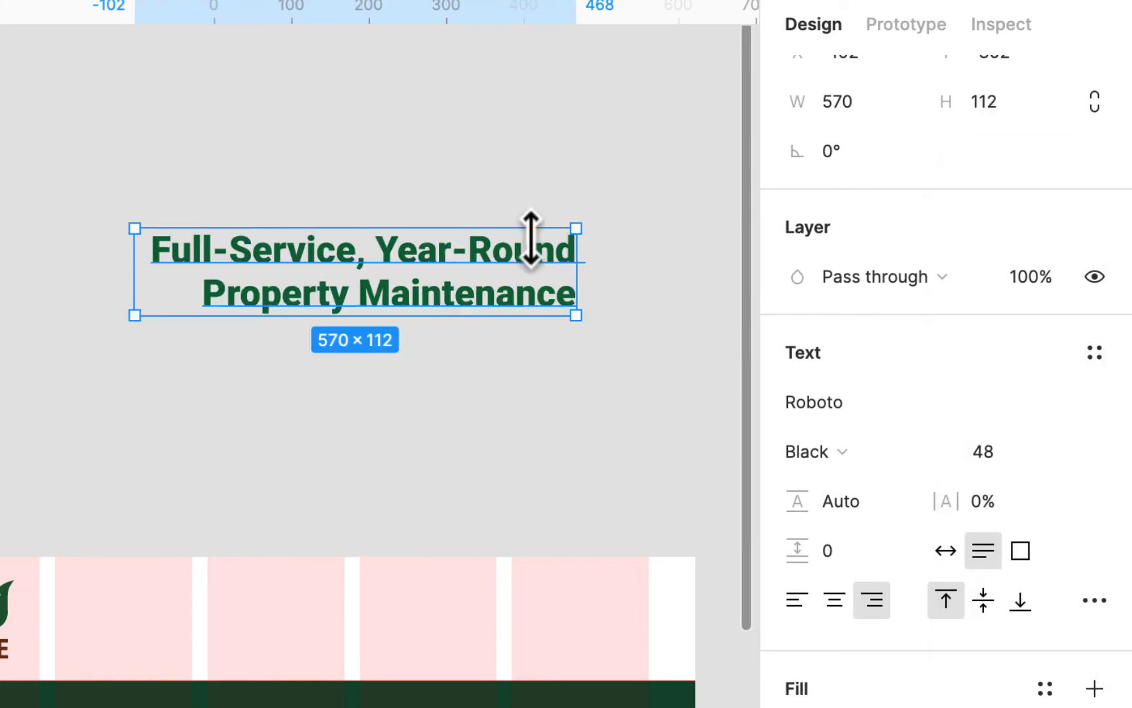
# - Move the tagline into the white header opposite the logo, aligned with the last grid column's outer edge
pyautogui.moveTo(533, 253); pyautogui.dragTo(572, 549)
pyautogui.moveTo(711, 370); pyautogui.dragTo(743, 425)
pyautogui.moveTo(788, 350); pyautogui.dragTo(791, 349)
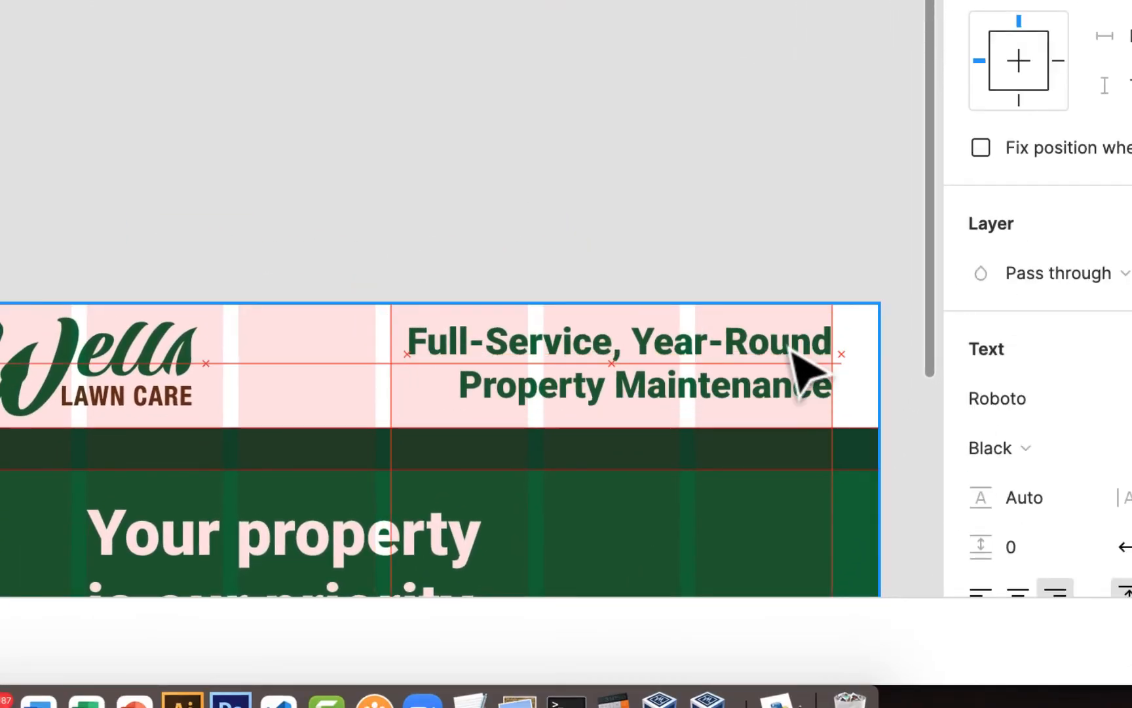
# - Move the headline and the paragraph up slightly within the green section
pyautogui.moveTo(405, 124); pyautogui.dragTo(406, 118)
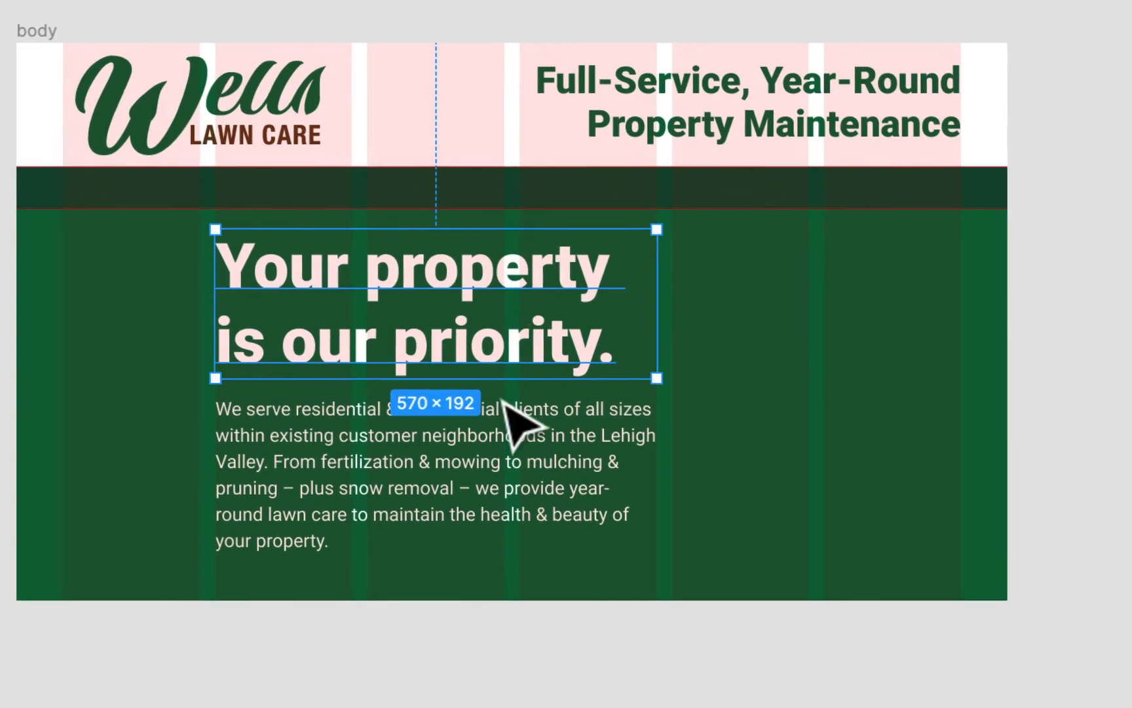
pyautogui.moveTo(502, 447); pyautogui.dragTo(505, 438)
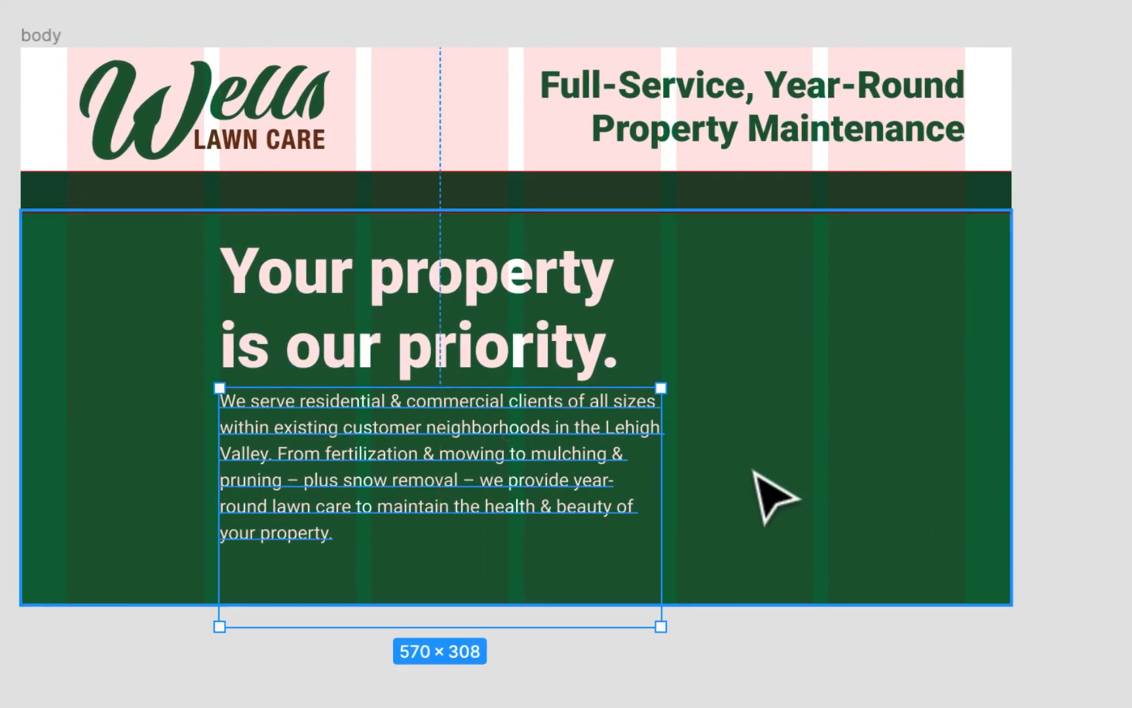
# - Draw an ellipse about 676 × 685 over the section's lower-right corner, extending past the frame, and adjust its position beside the paragraph
pyautogui.scroll(2, 755, 470)
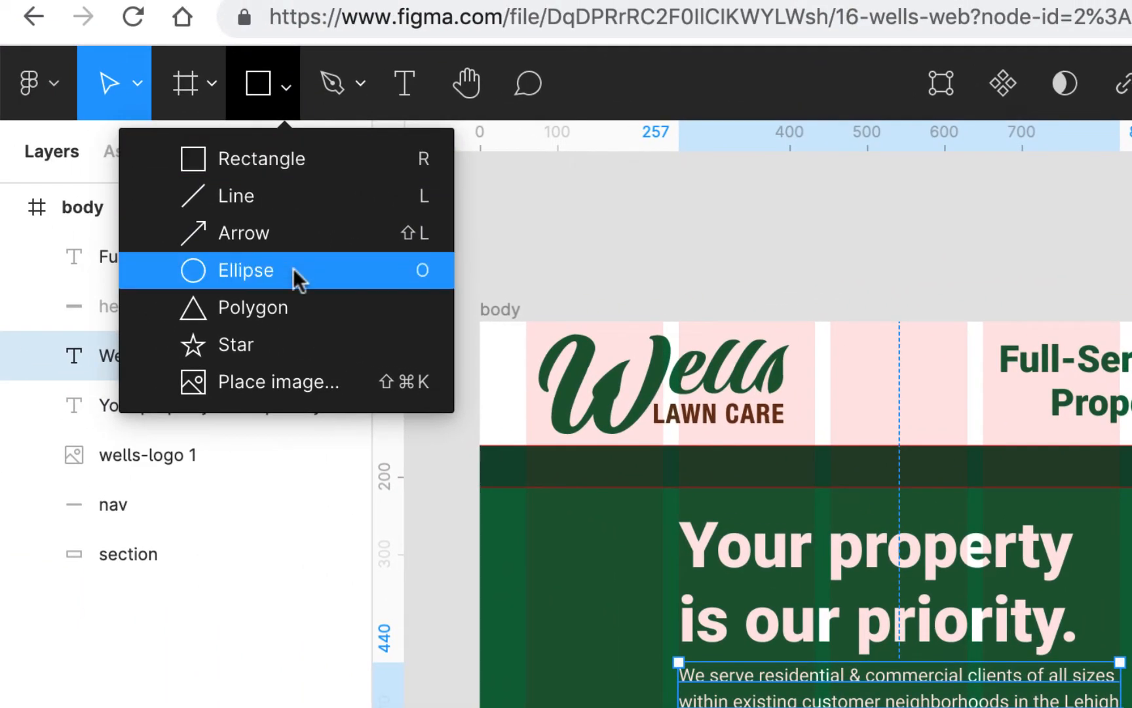
pyautogui.click(293, 268)
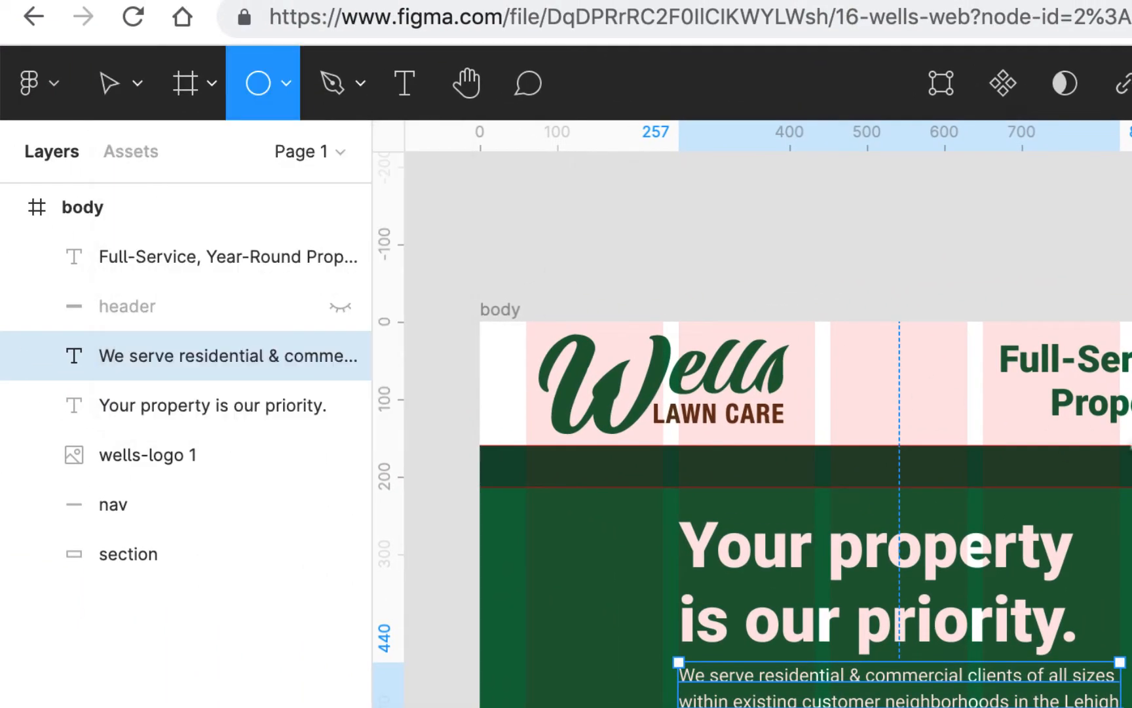
pyautogui.moveTo(1131, 530); pyautogui.dragTo(1131, 707)
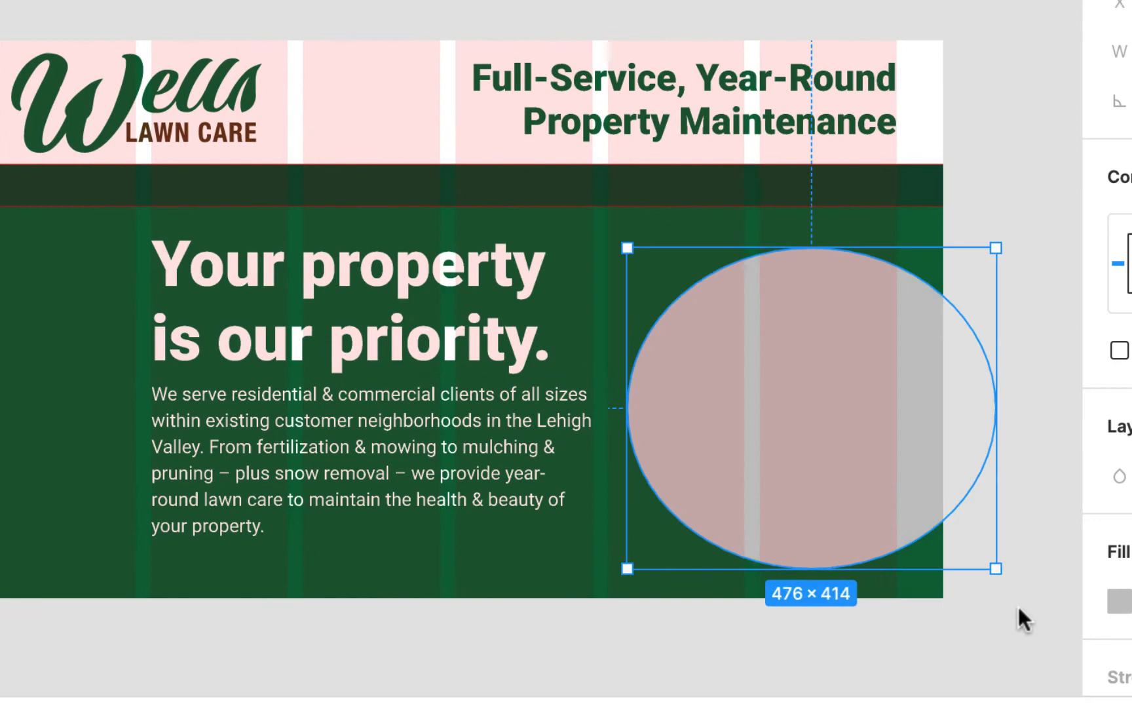
pyautogui.moveTo(1024, 619); pyautogui.dragTo(1078, 676)
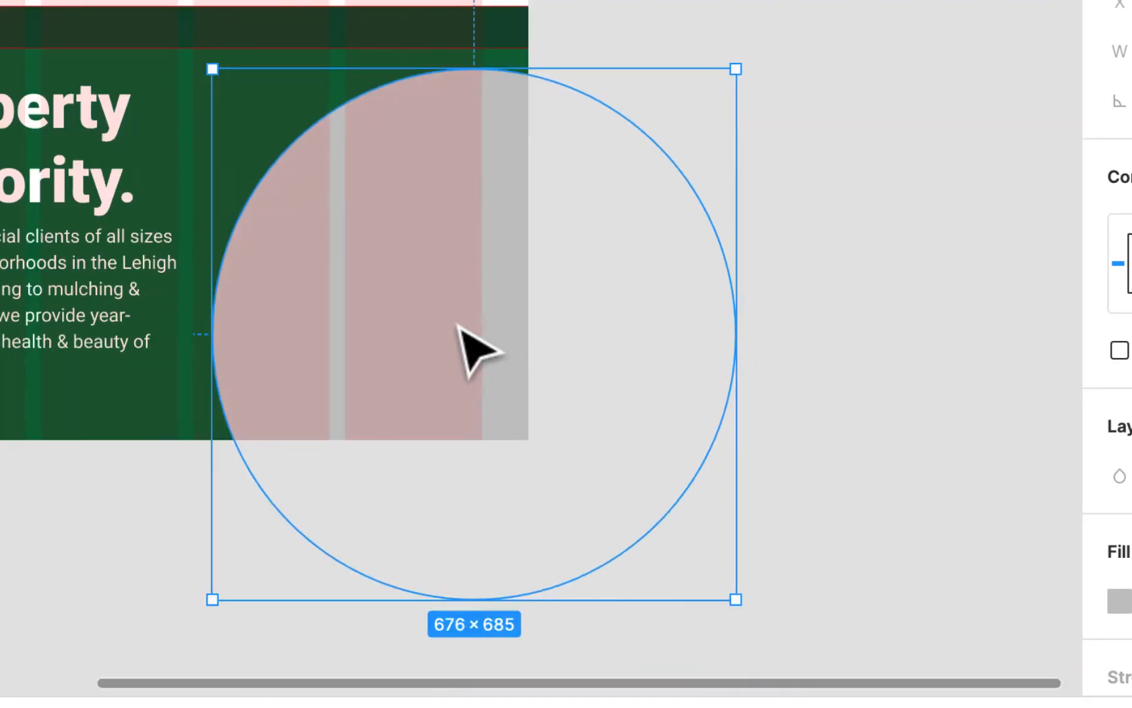
pyautogui.moveTo(460, 324); pyautogui.dragTo(446, 322)
pyautogui.moveTo(397, 236); pyautogui.dragTo(398, 240)
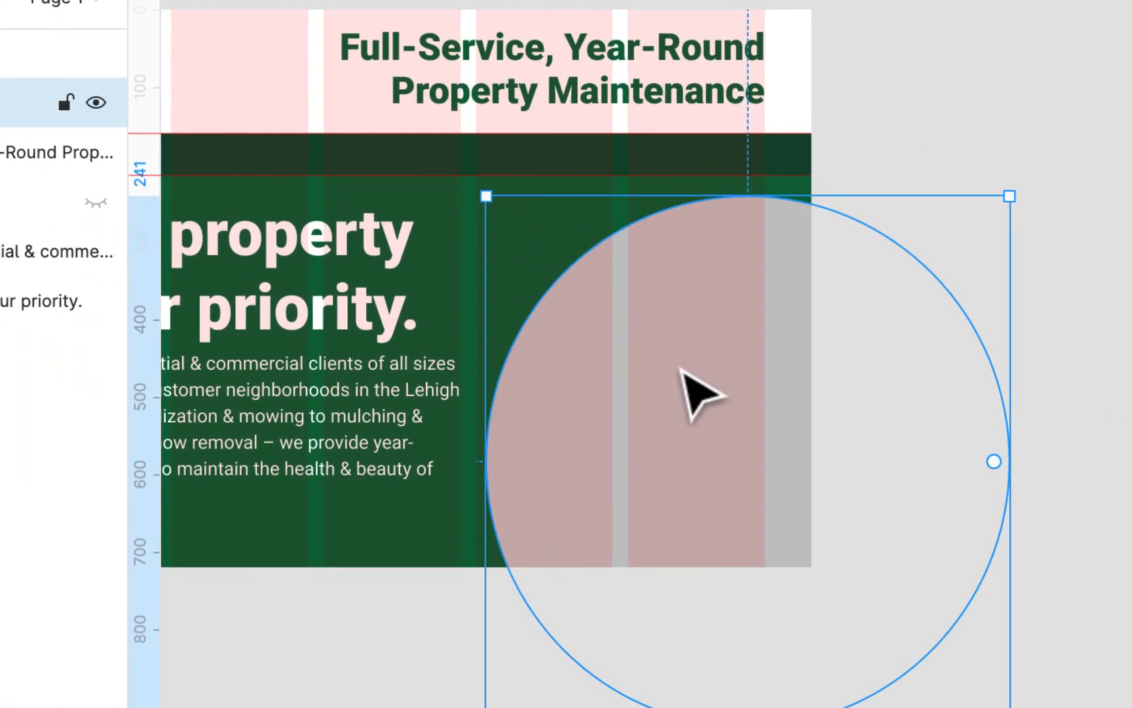
pyautogui.hscroll(-10, 1107, 303)
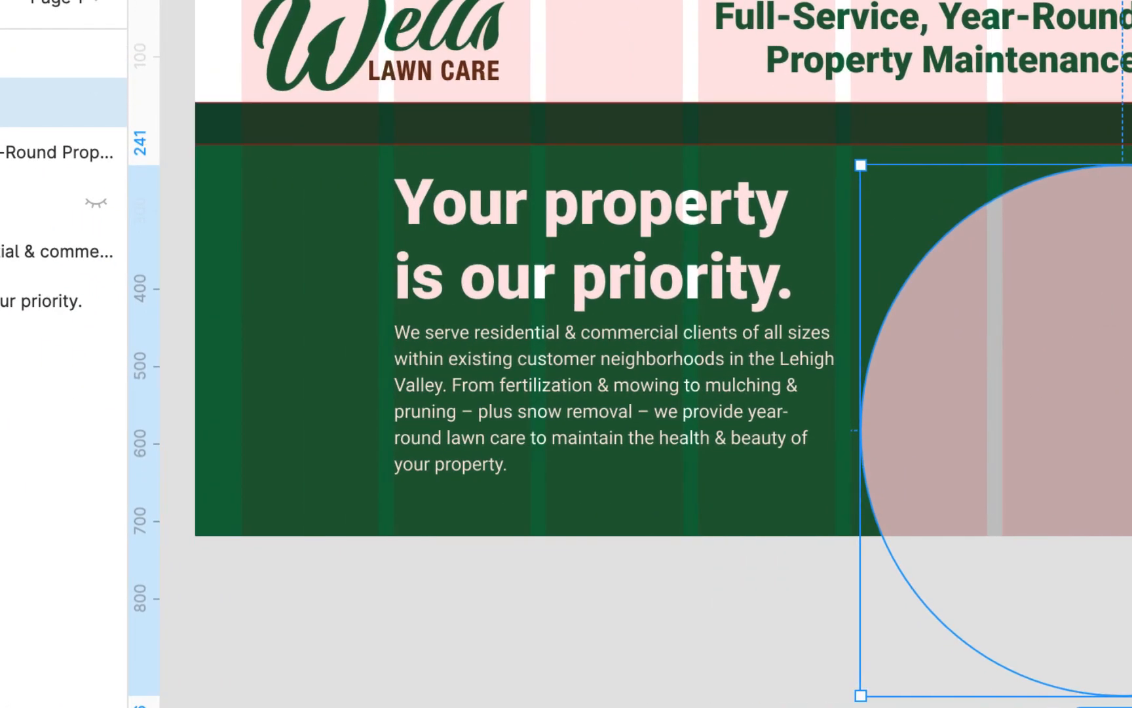
# - Search Google Images for "lawncare" in a new browser tab
pyautogui.press('super+t')
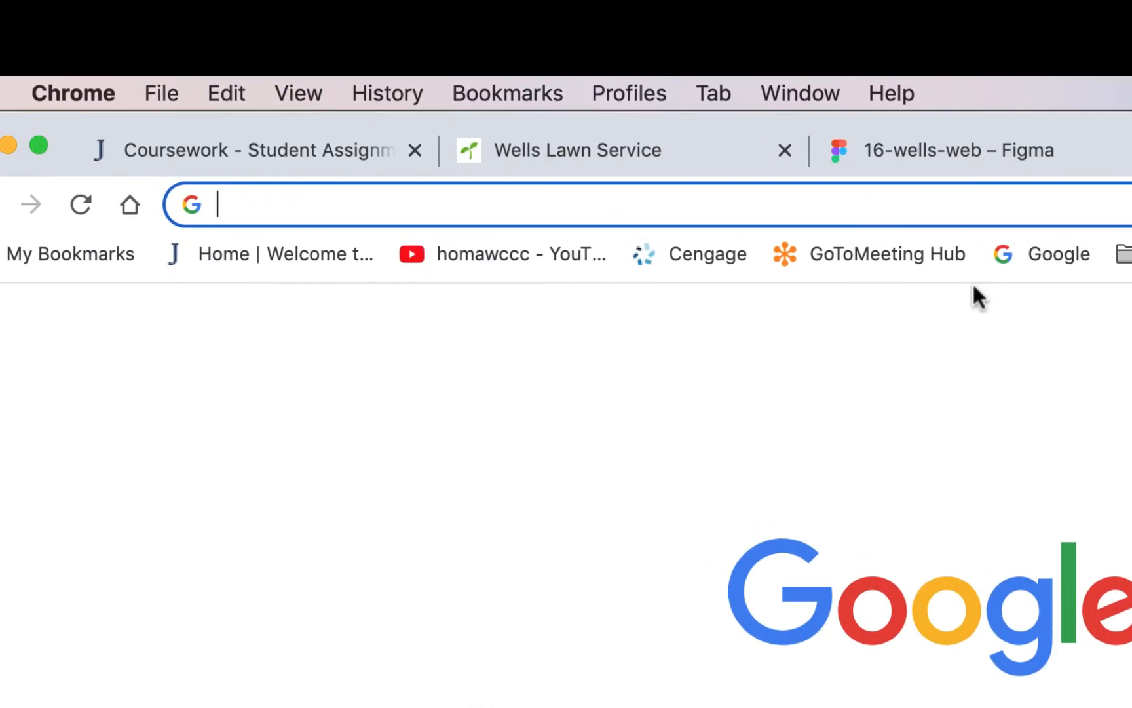
pyautogui.write('lawncar')
pyautogui.press('Return')
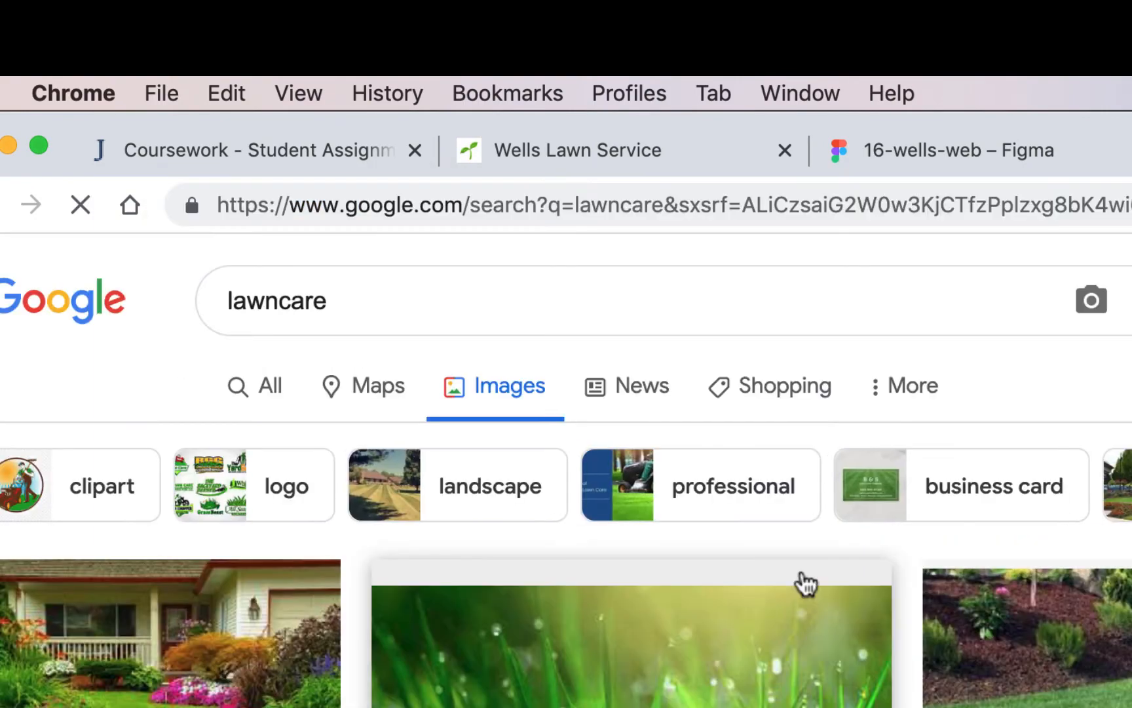
# - Find the Thumbtack photo of a man on a riding mower in the image results, open its preview and copy the image
pyautogui.scroll(-4, 807, 583)
pyautogui.scroll(-5, 806, 584)
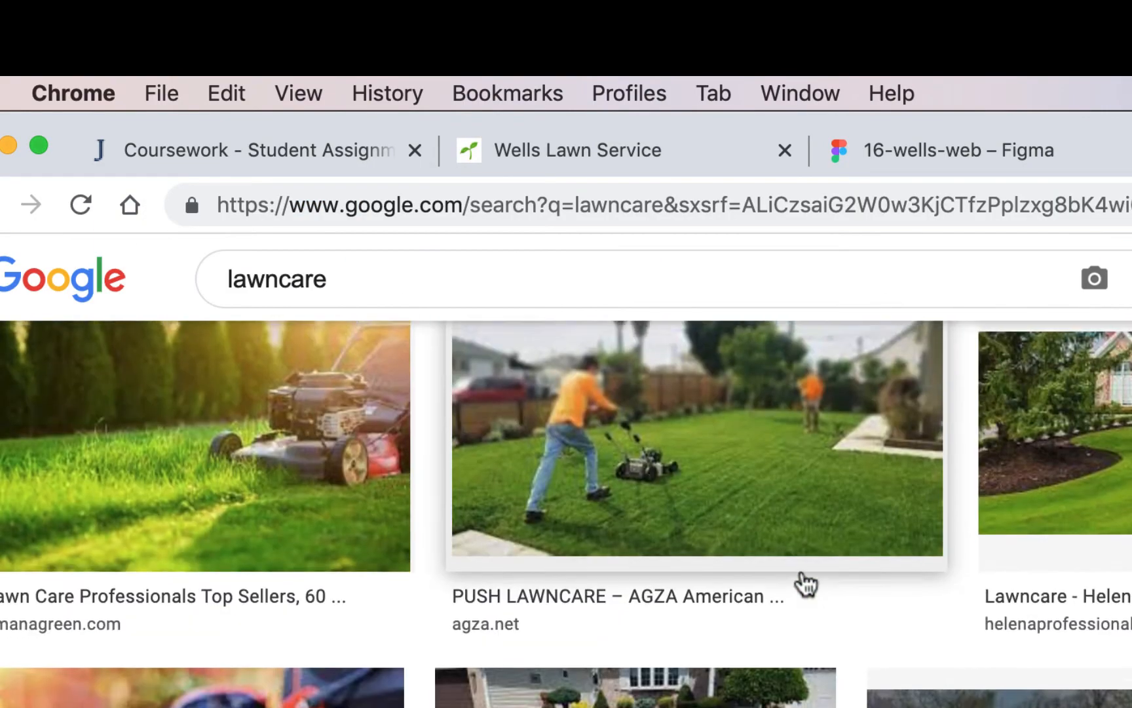
pyautogui.scroll(-8, 806, 584)
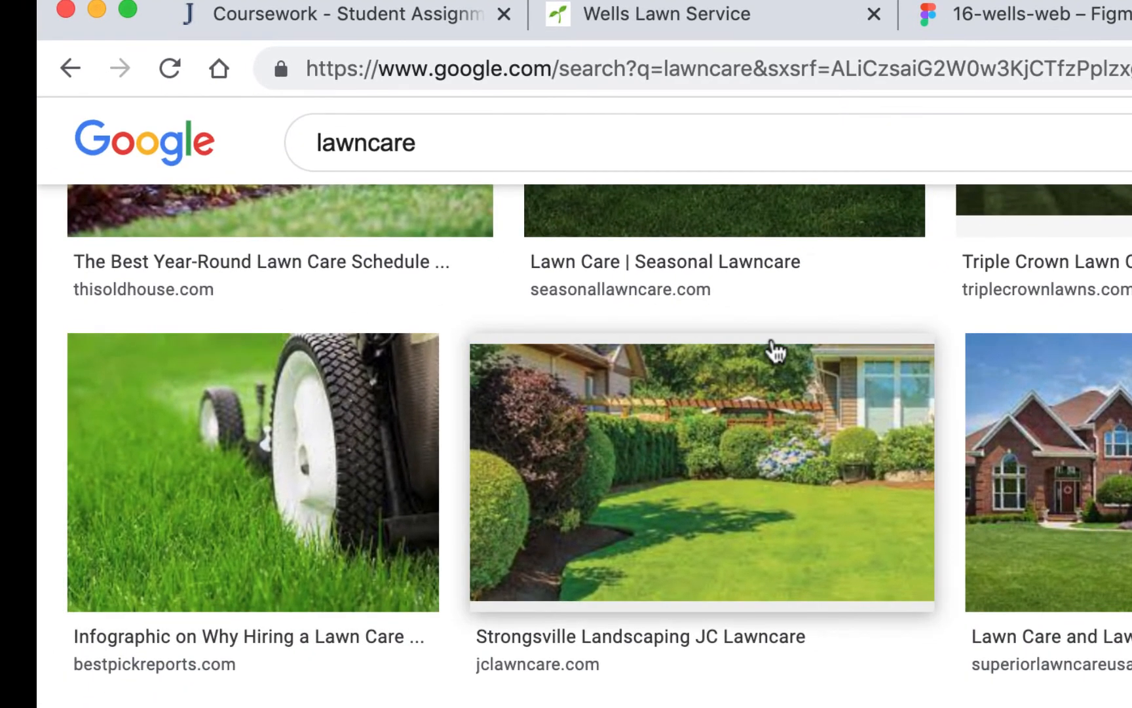
pyautogui.scroll(-3, 999, 567)
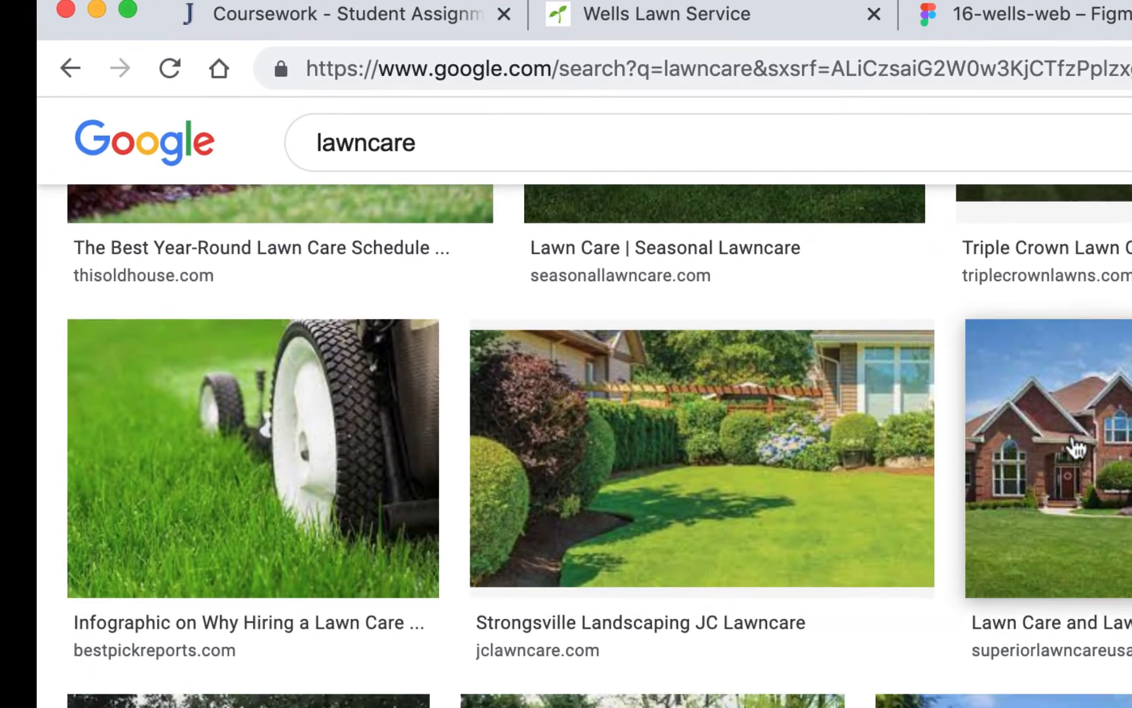
pyautogui.scroll(10, 891, 353)
pyautogui.scroll(-5, 935, 321)
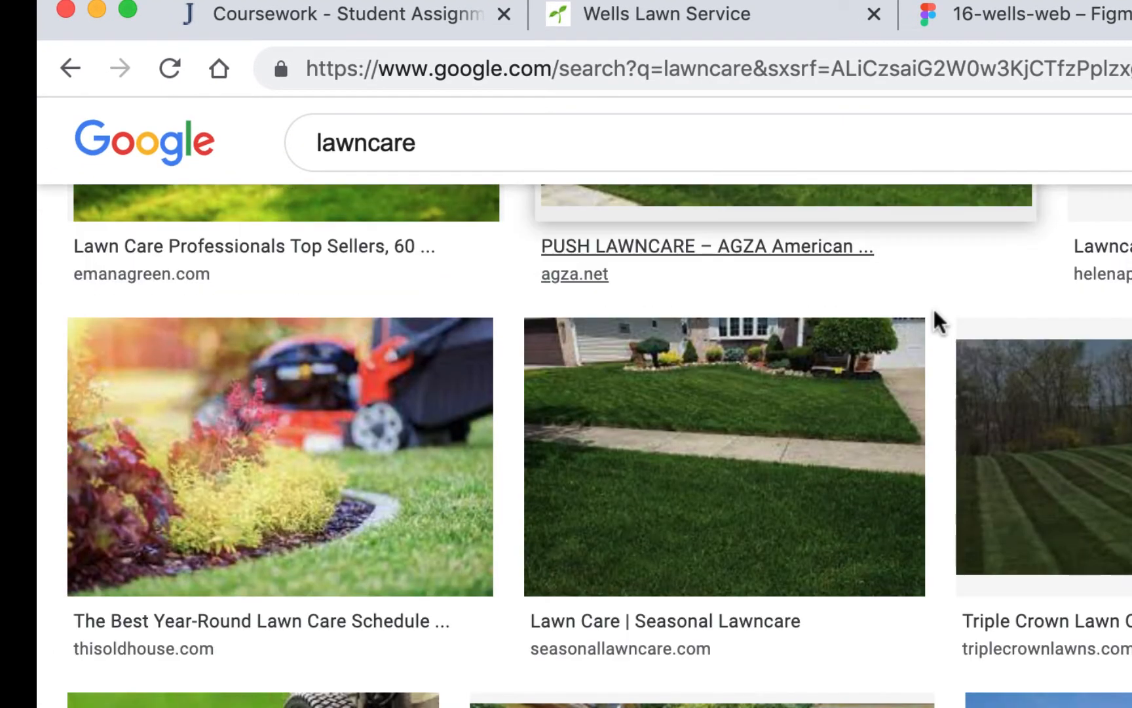
pyautogui.scroll(-15, 1006, 446)
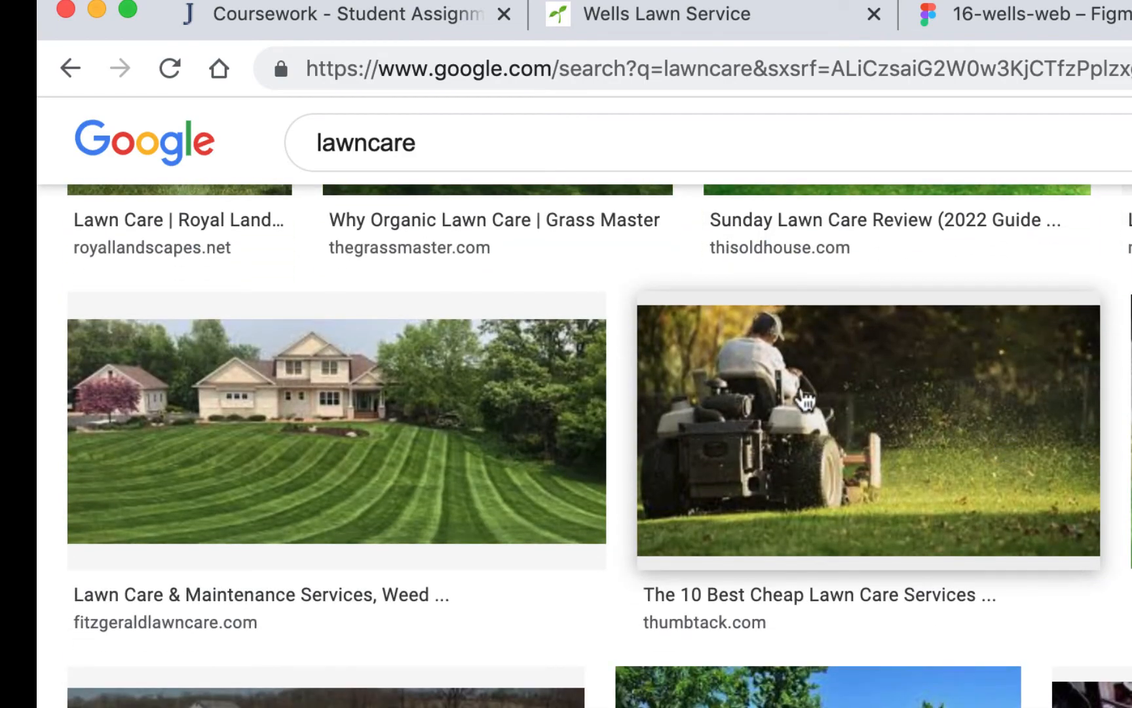
pyautogui.click(798, 394)
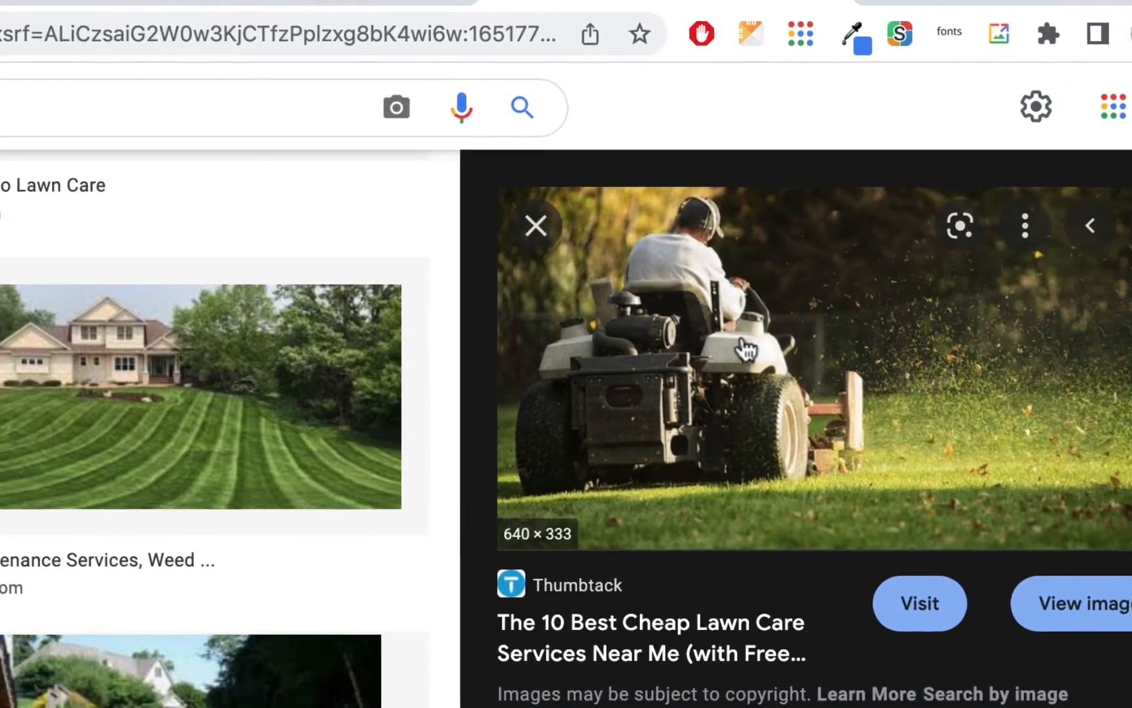
pyautogui.rightClick(743, 347)
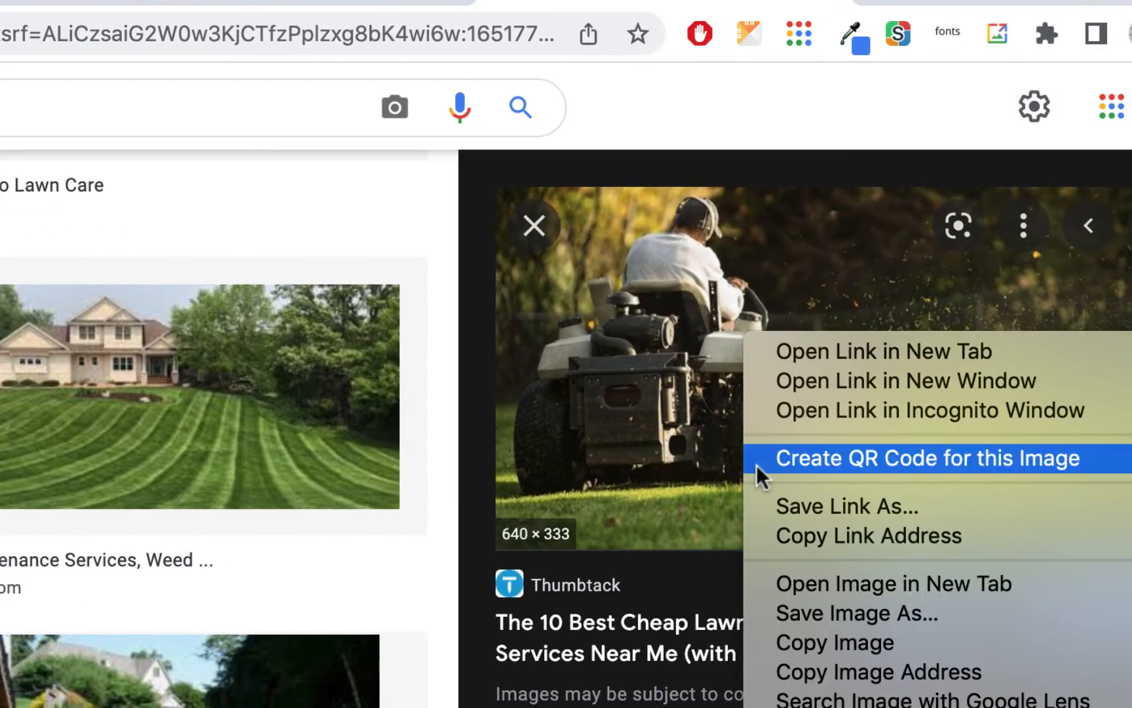
pyautogui.click(832, 642)
# - Switch back to the 16-wells-web Figma file, paste the photo into the selected ellipse and set its image fill mode to Crop
pyautogui.click(292, 2)
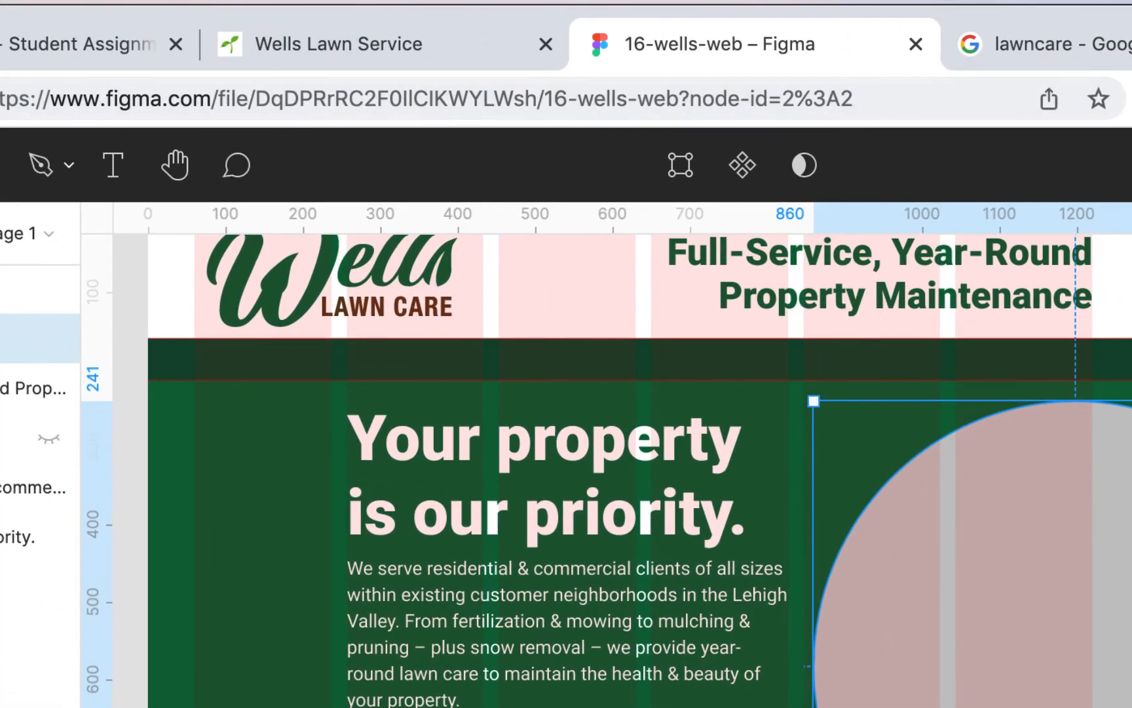
pyautogui.press('super+v')
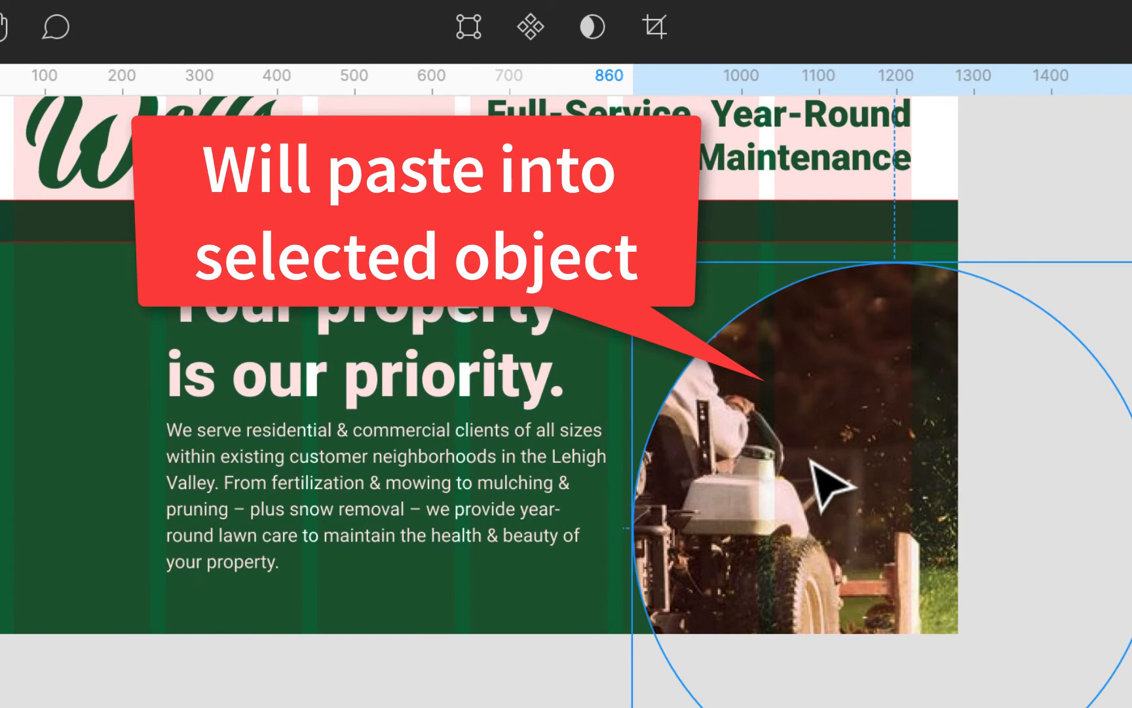
pyautogui.hscroll(5, 812, 524)
pyautogui.scroll(-1, 813, 524)
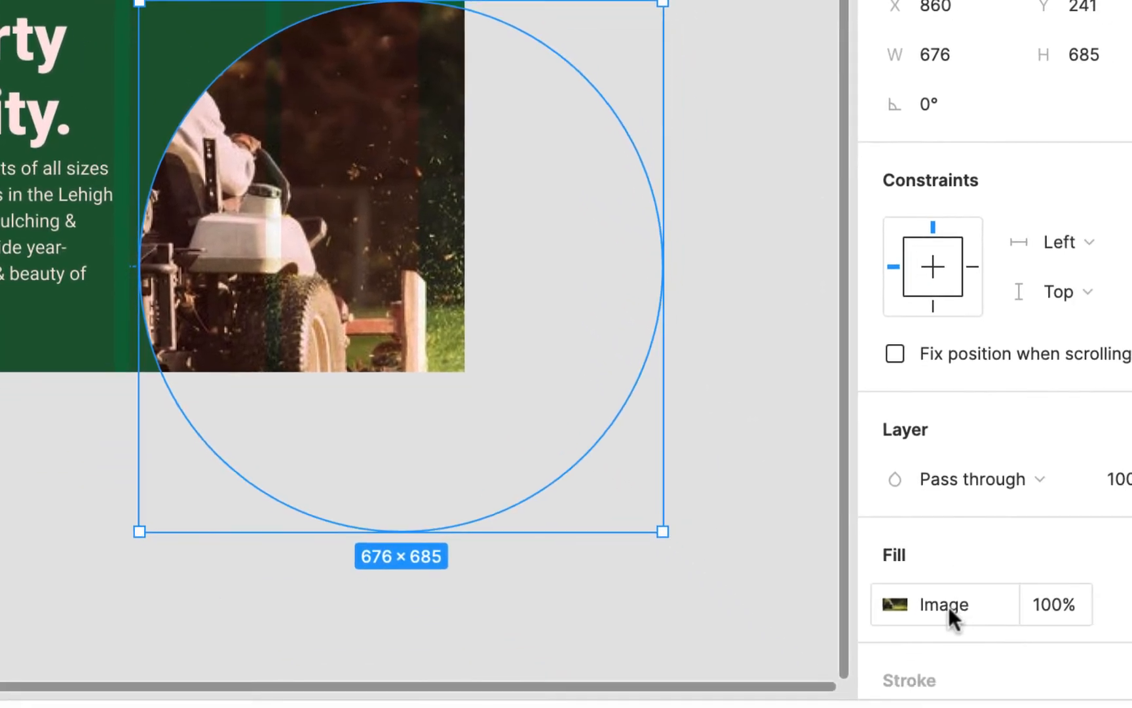
pyautogui.click(949, 605)
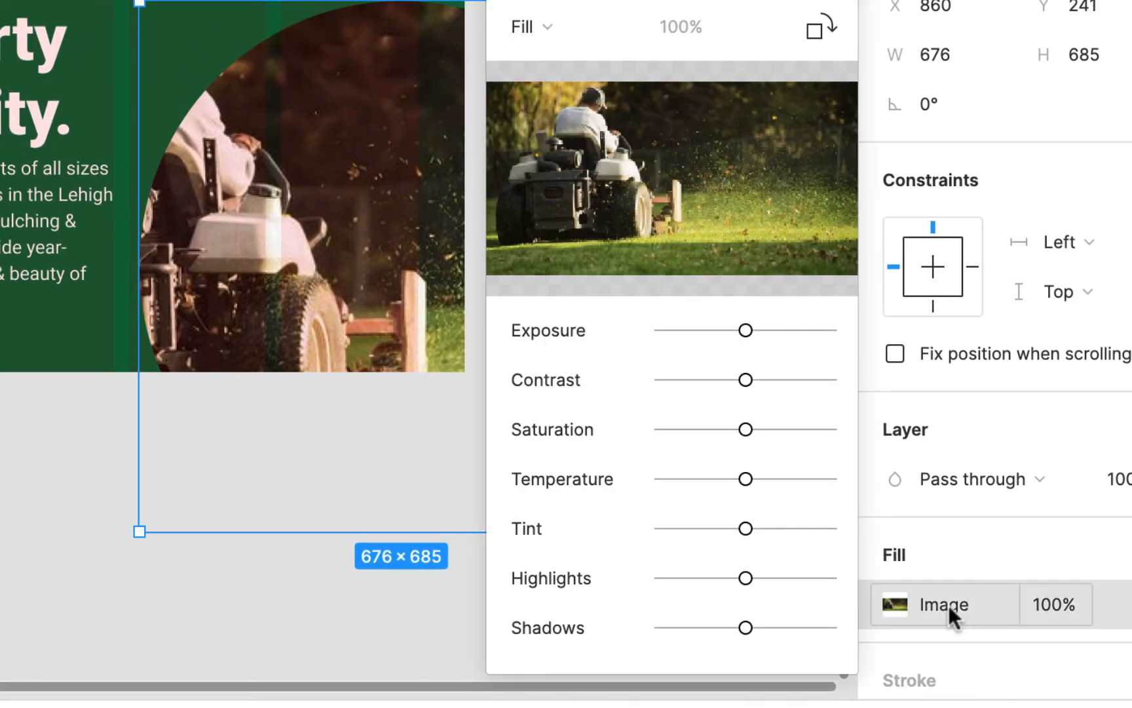
pyautogui.moveTo(828, 150)
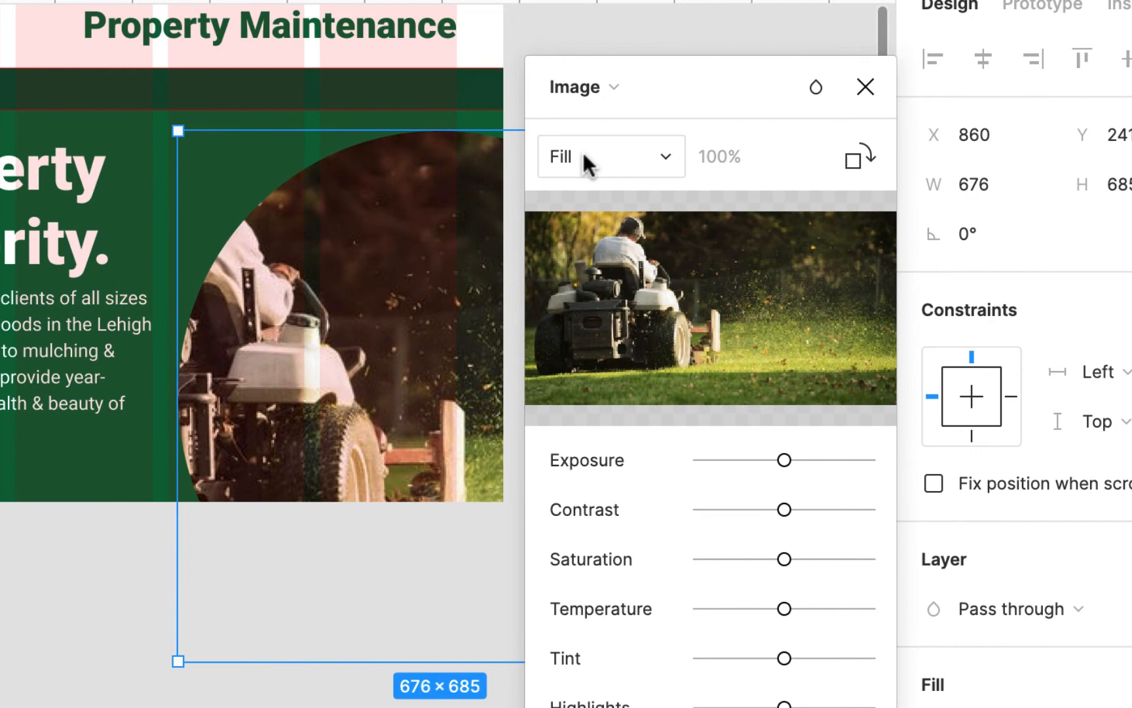
pyautogui.click(584, 156)
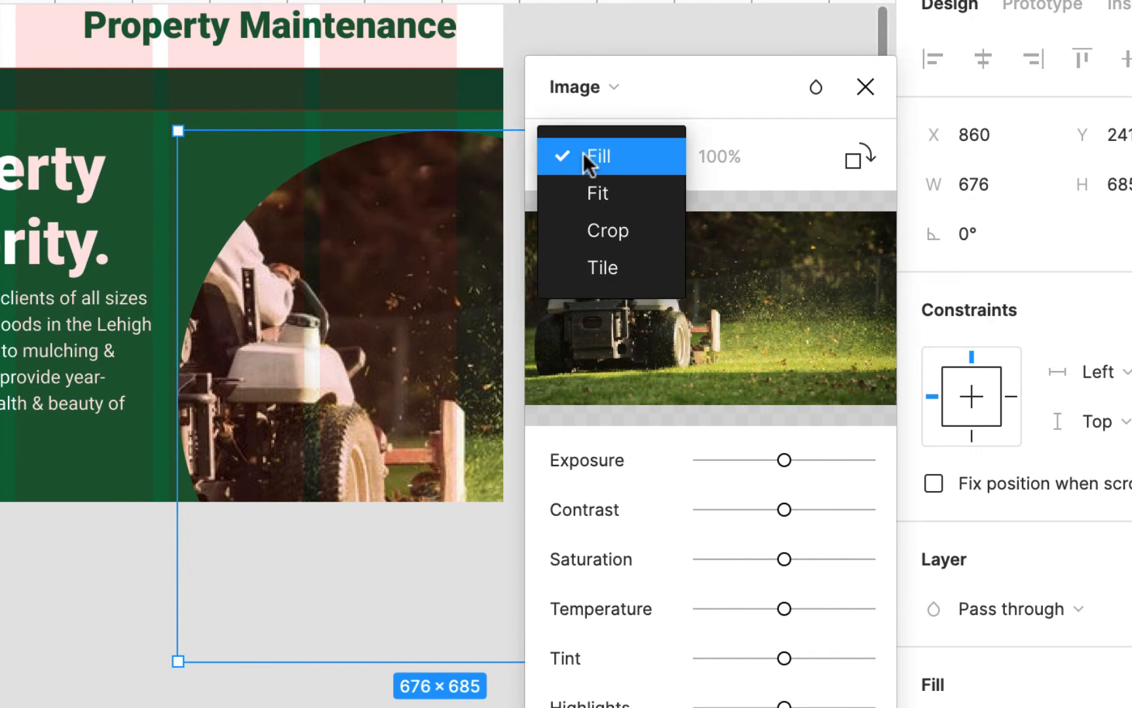
pyautogui.click(623, 226)
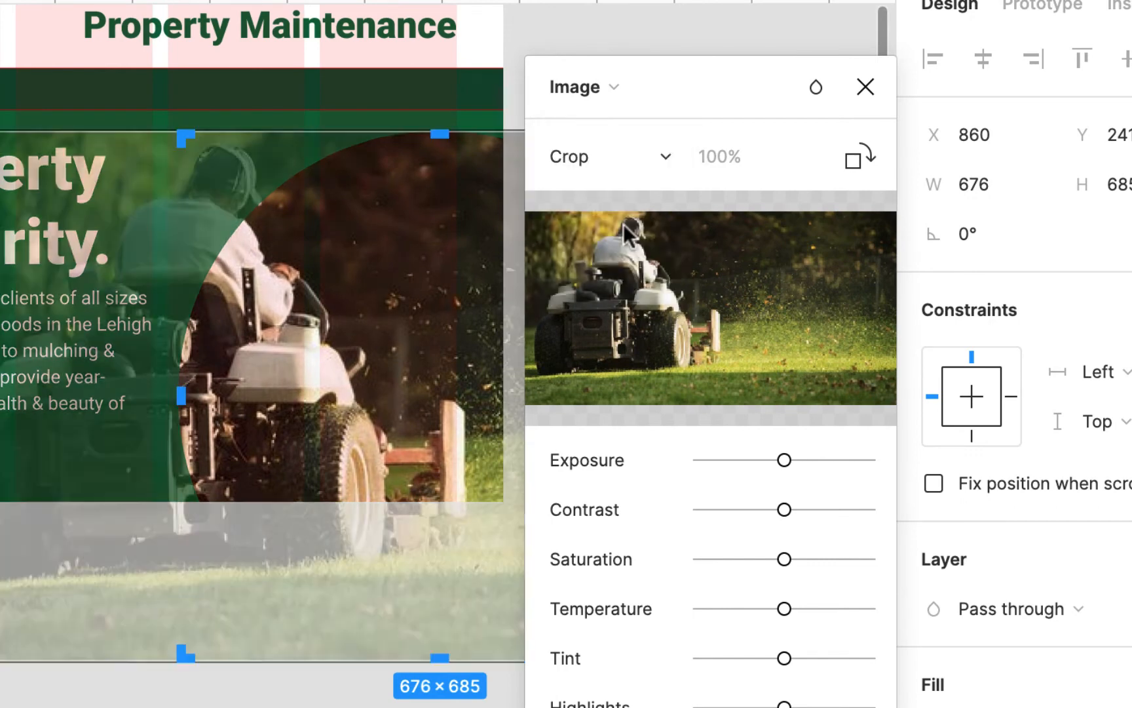
# - Reposition the cropped photo inside the ellipse so the driver and mower sit within the part that overlaps the frame
pyautogui.hscroll(2, 303, 356)
pyautogui.hscroll(3, 304, 355)
pyautogui.scroll(1, 304, 356)
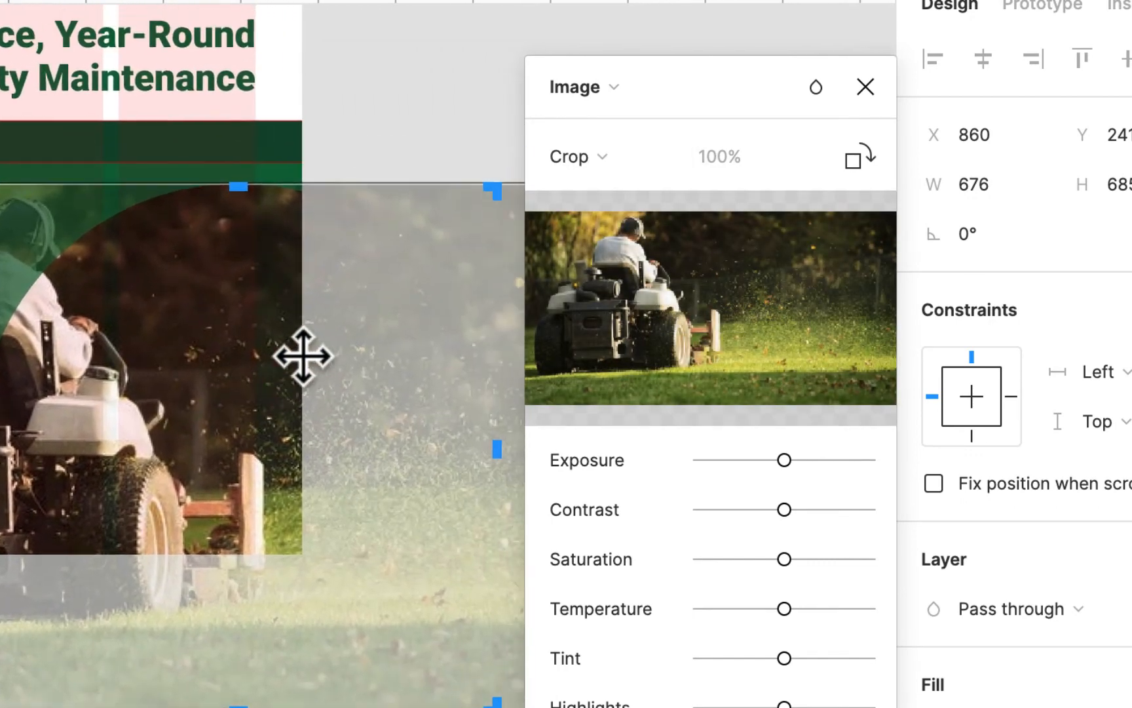
pyautogui.moveTo(230, 372); pyautogui.dragTo(459, 371)
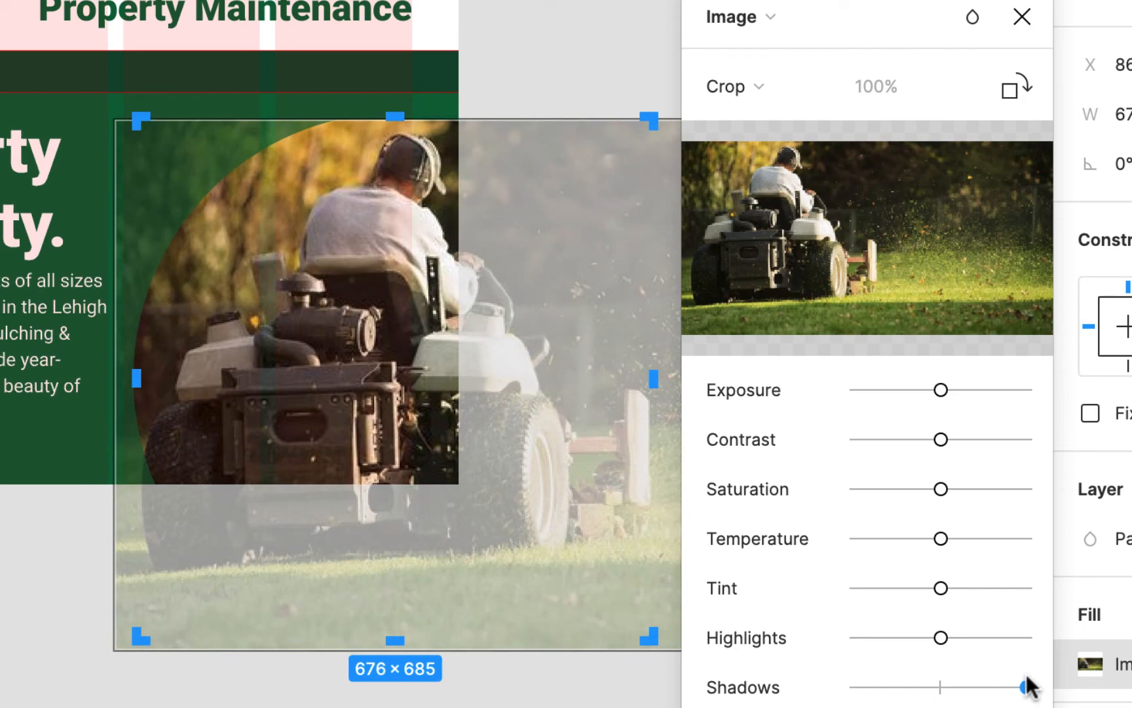
# - Raise the photo's Shadows adjustment about halfway, finish editing the image fill and deselect the ellipse
pyautogui.moveTo(985, 686); pyautogui.dragTo(986, 687)
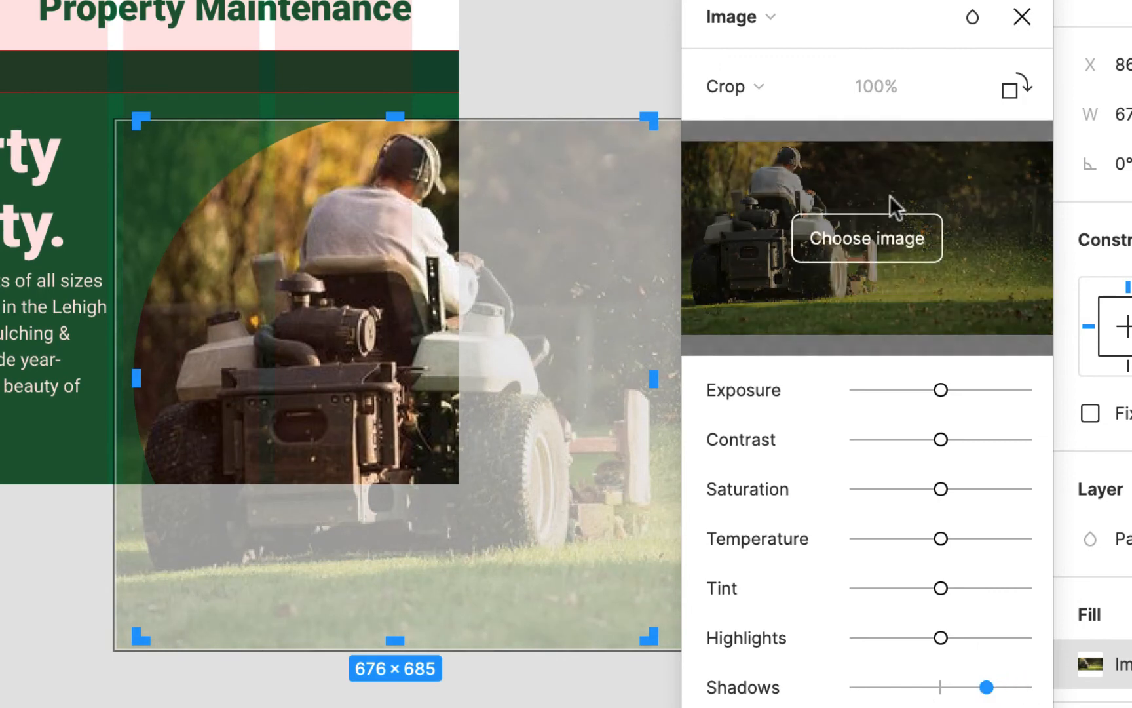
pyautogui.click(1022, 17)
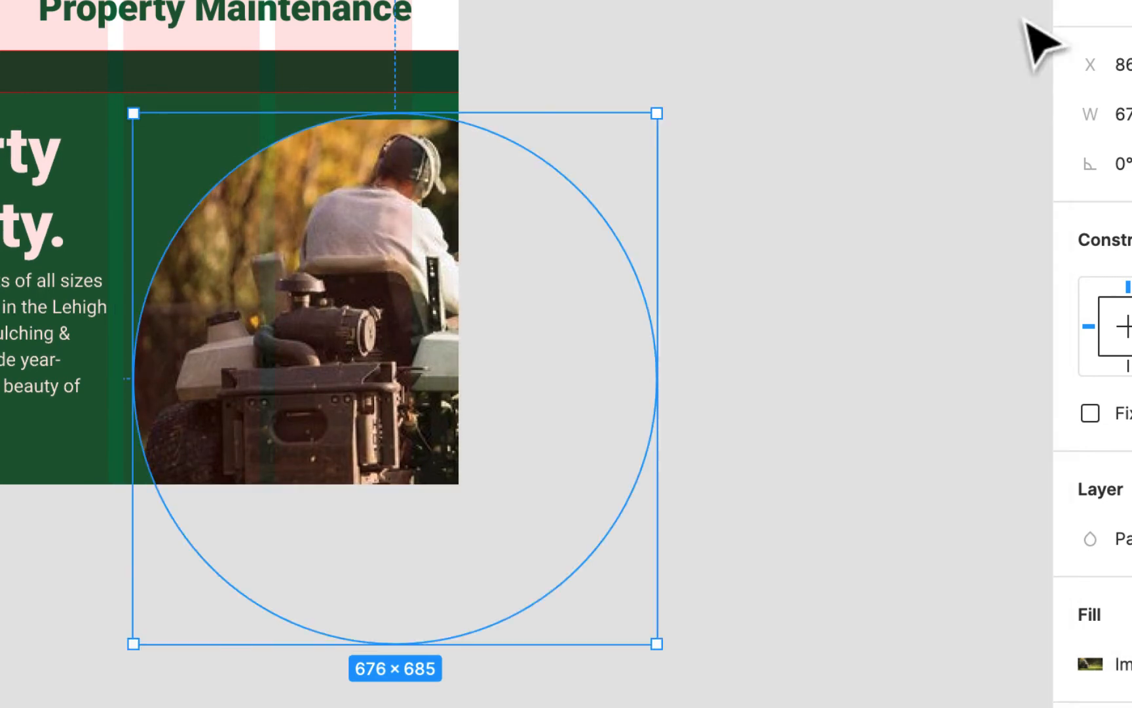
pyautogui.click(814, 440)
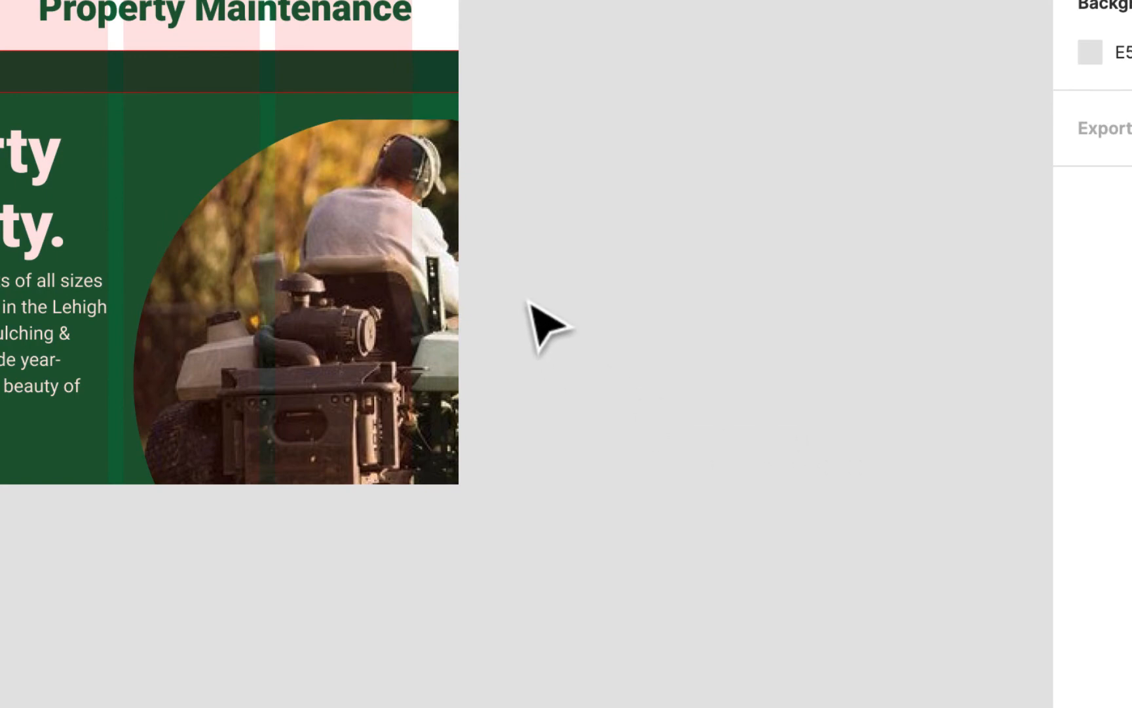
# - Hide the layout grid and increase the ellipse photo's contrast by about half, with slight boosts to exposure and saturation
pyautogui.click(327, 221)
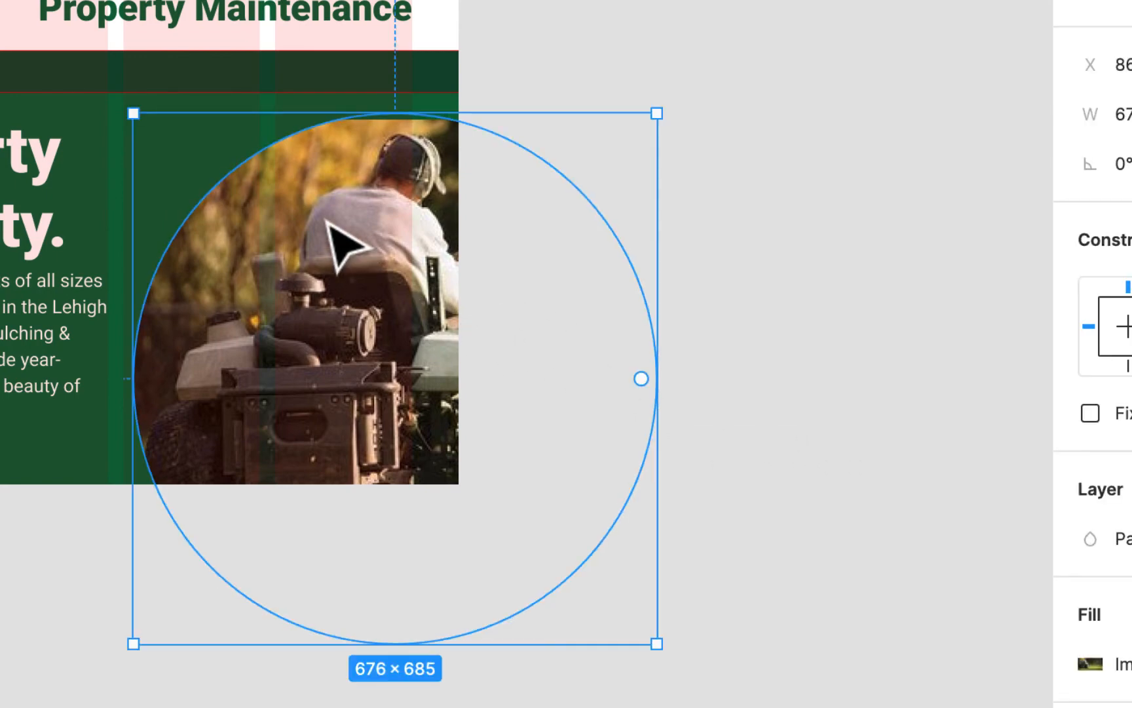
pyautogui.hotkey('ctrl', 'g')
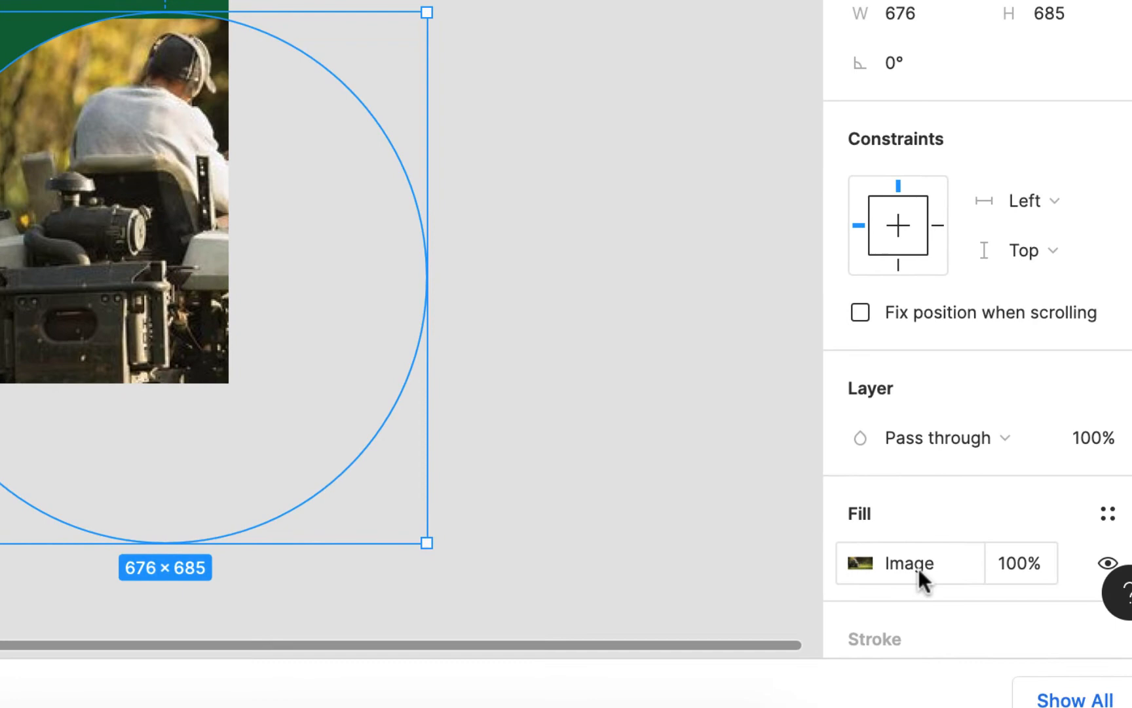
pyautogui.click(1120, 661)
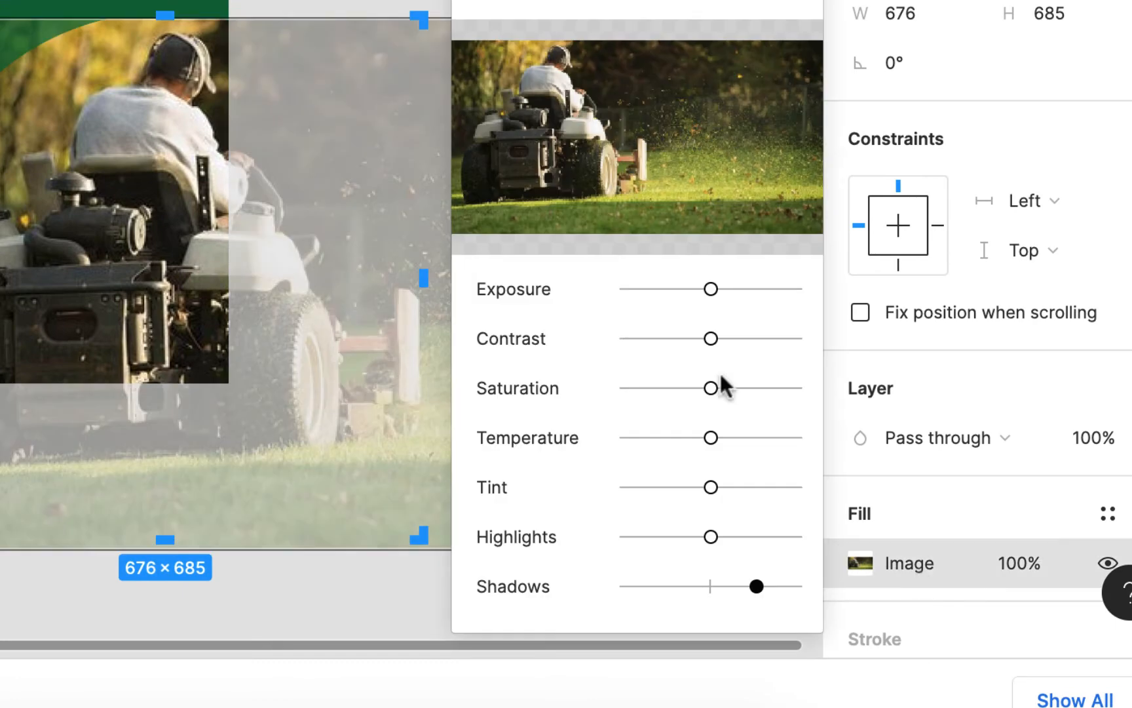
pyautogui.click(521, 5)
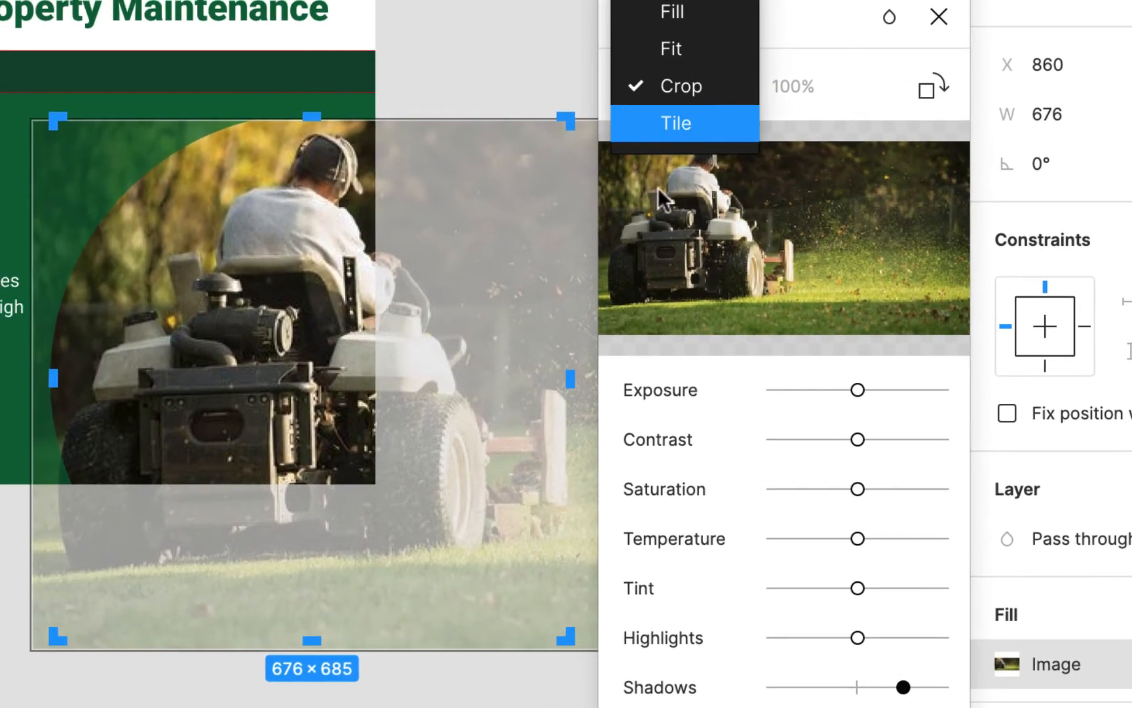
pyautogui.click(865, 438)
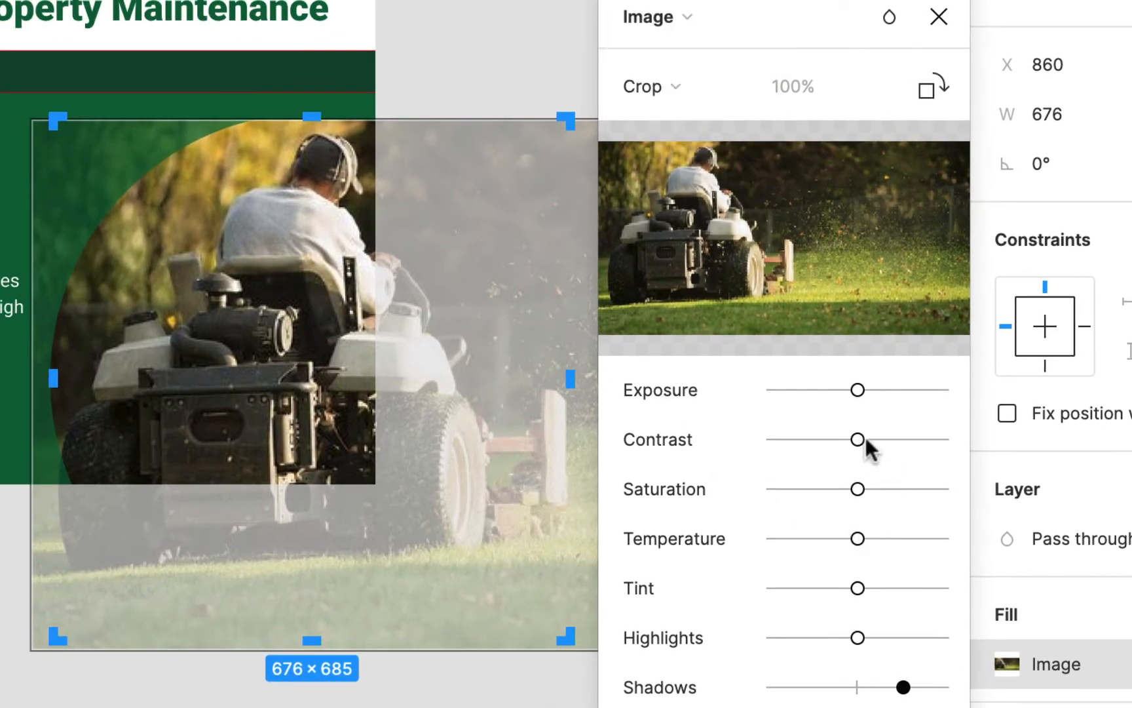
pyautogui.moveTo(858, 440); pyautogui.dragTo(900, 439)
pyautogui.moveTo(858, 390); pyautogui.dragTo(866, 386)
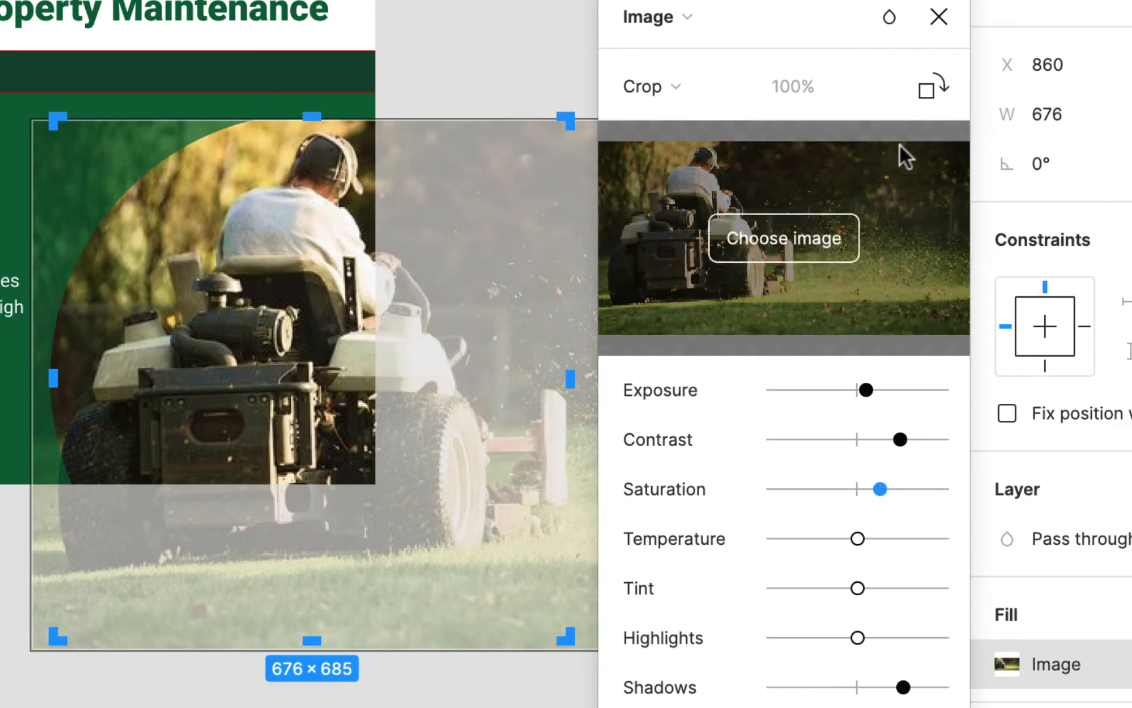
pyautogui.click(941, 20)
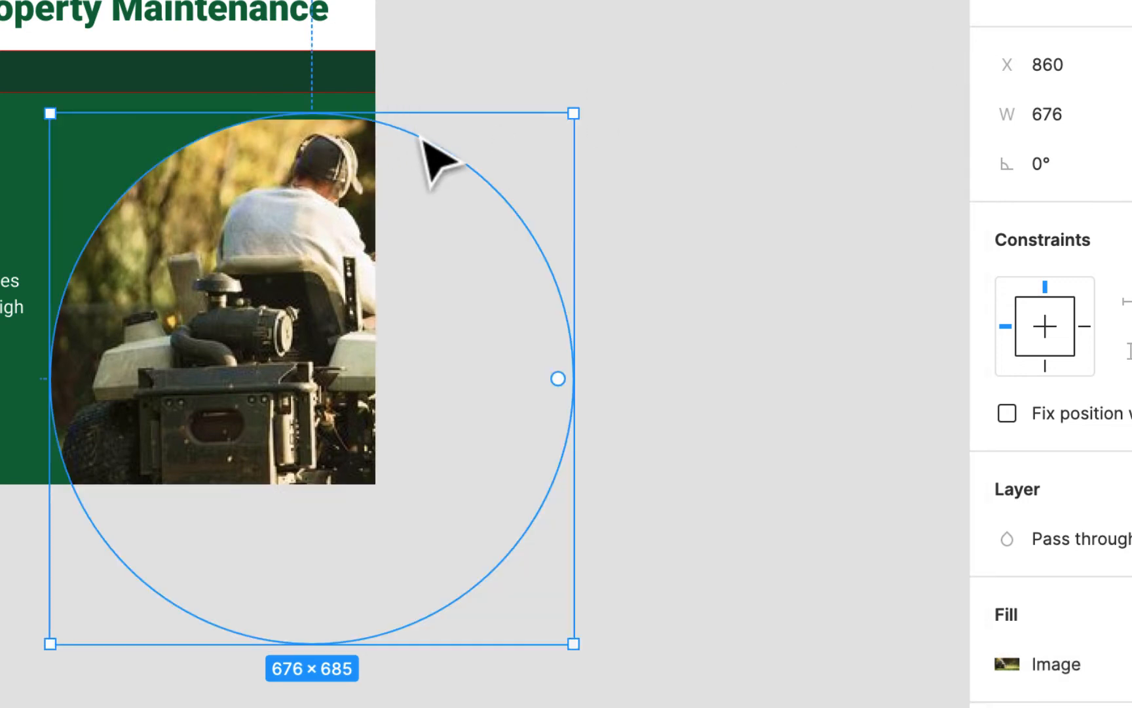
# - Add a white FFFFFF inside stroke to the photo ellipse and increase its thickness
pyautogui.scroll(-4, 1116, 257)
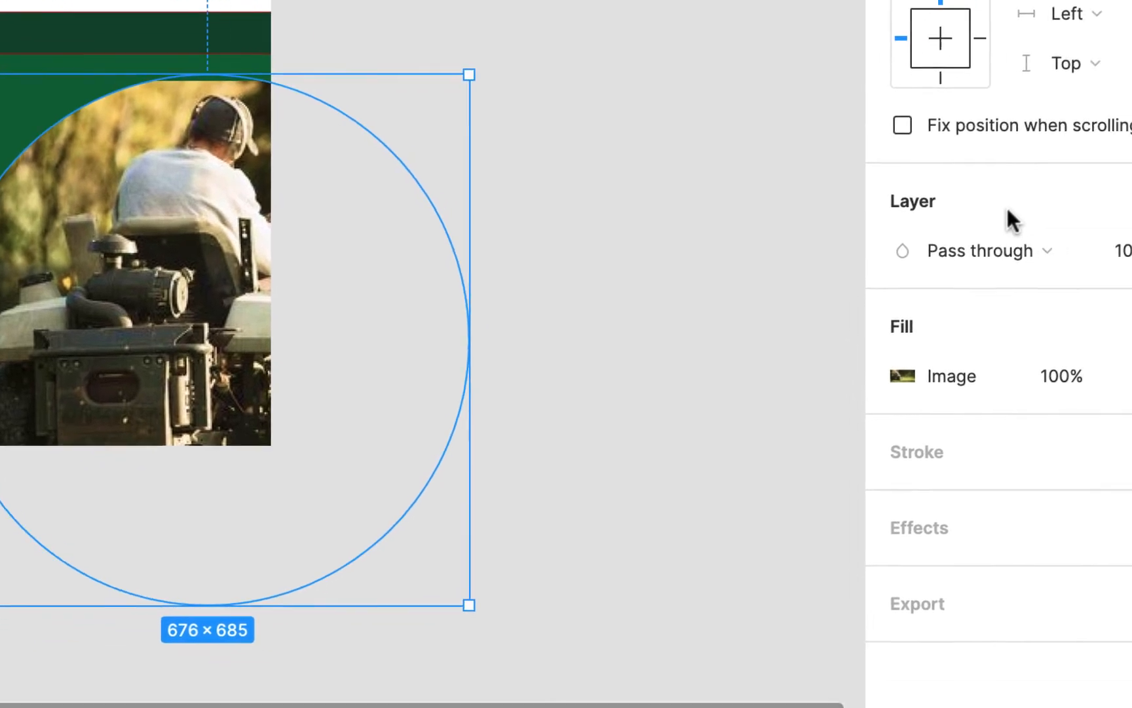
pyautogui.click(1095, 413)
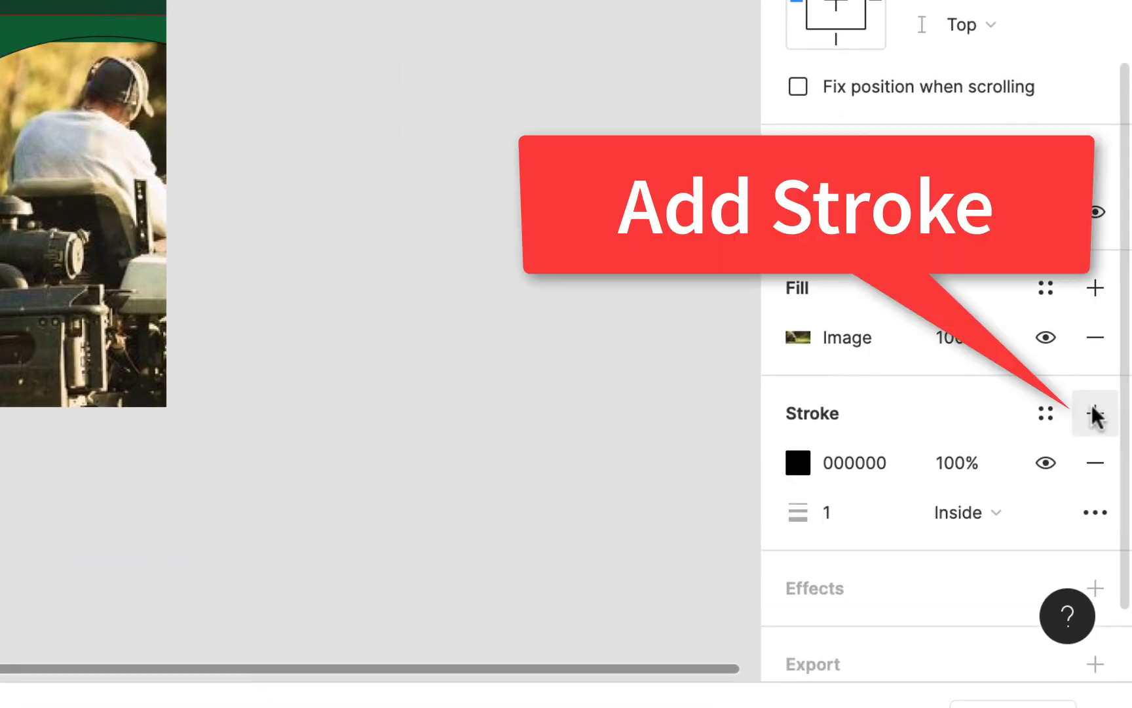
pyautogui.click(800, 463)
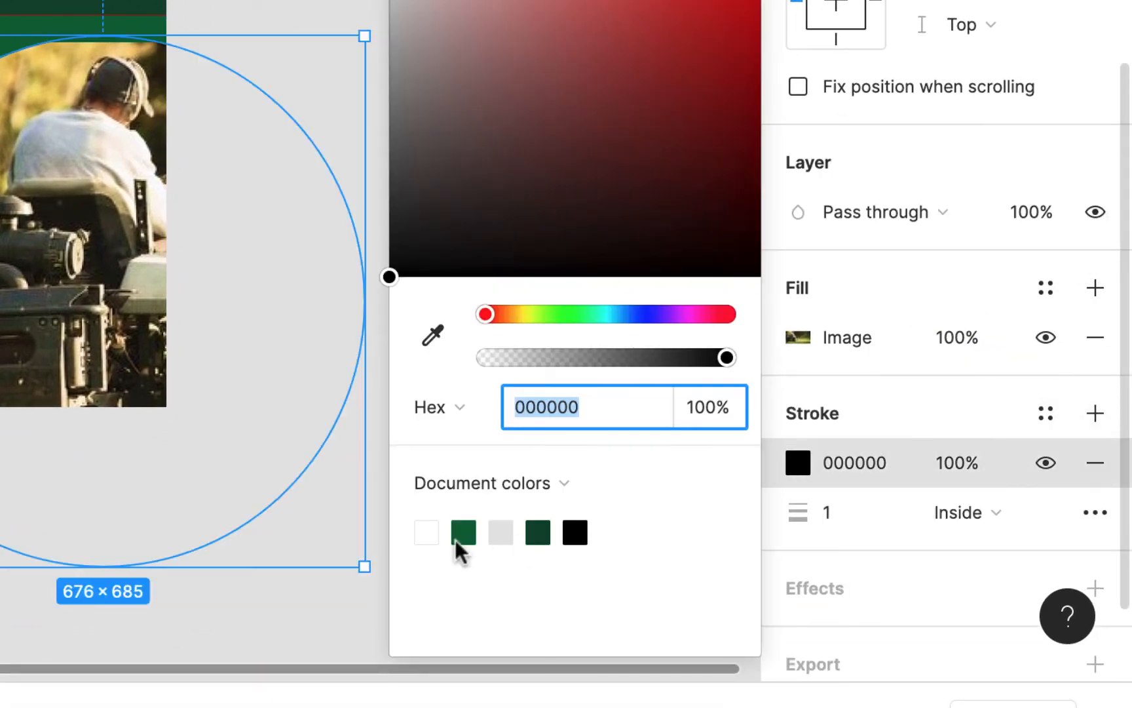
pyautogui.click(427, 532)
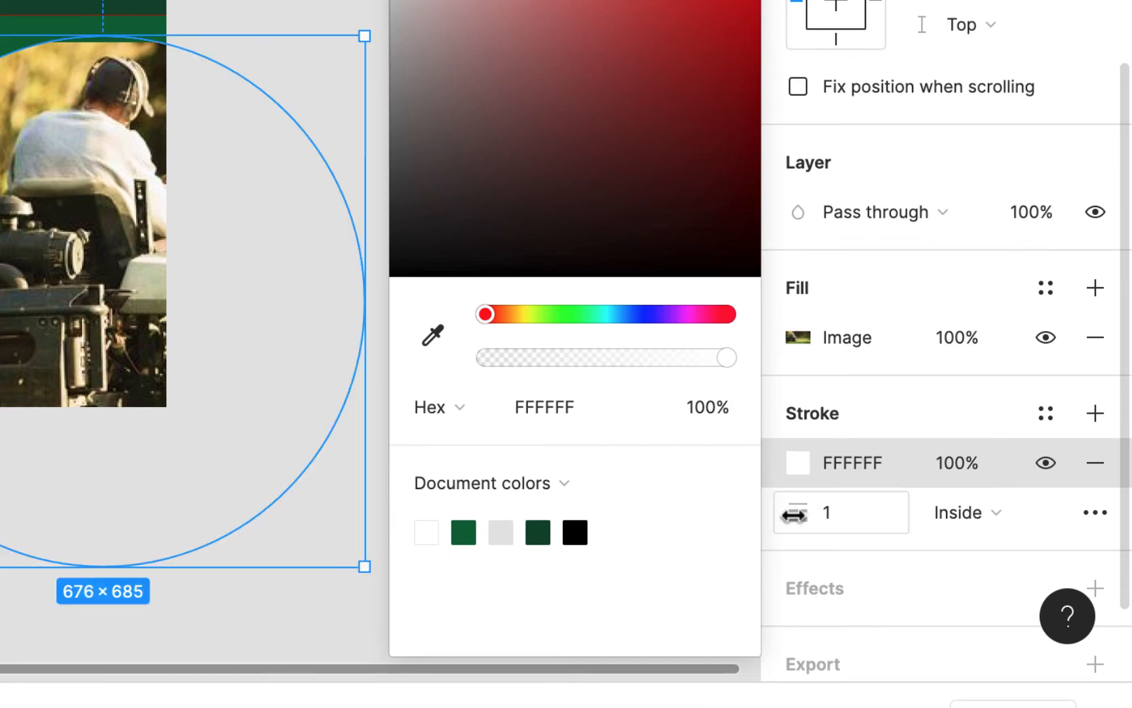
pyautogui.moveTo(793, 512)
pyautogui.mouseDown()
pyautogui.moveTo(766, 516)
pyautogui.moveTo(807, 506)
pyautogui.mouseUp()
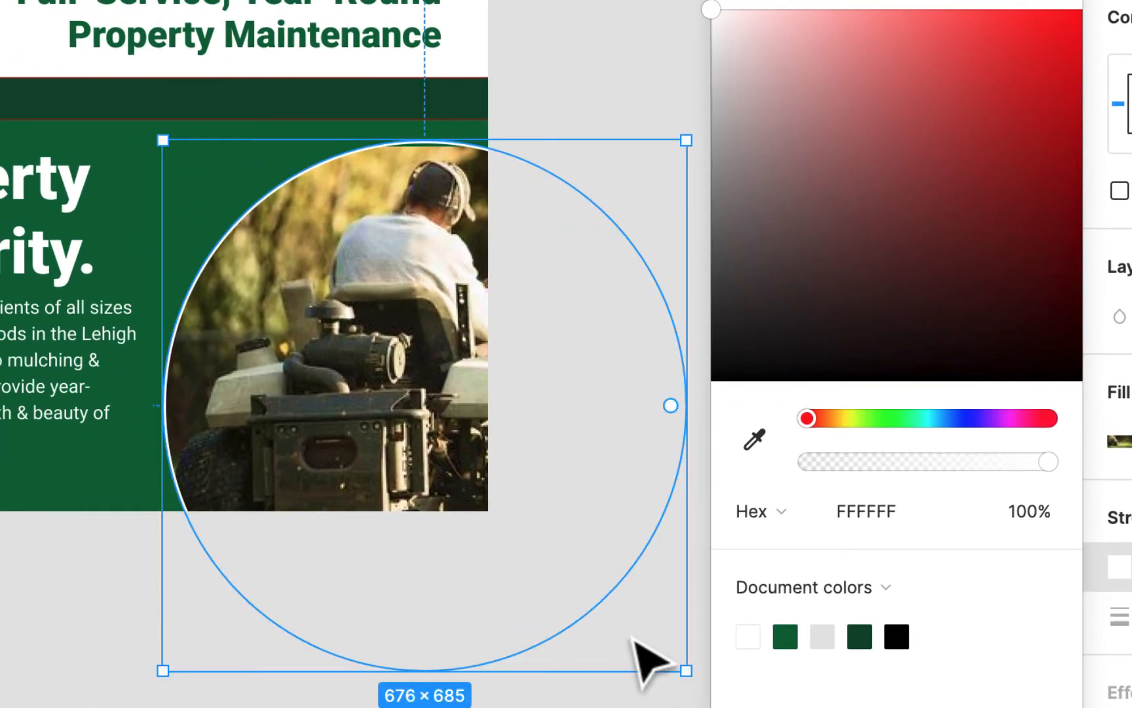
pyautogui.click(624, 696)
# - Show the layout grid again over the headline and paragraph area
pyautogui.hscroll(-10, 375, 597)
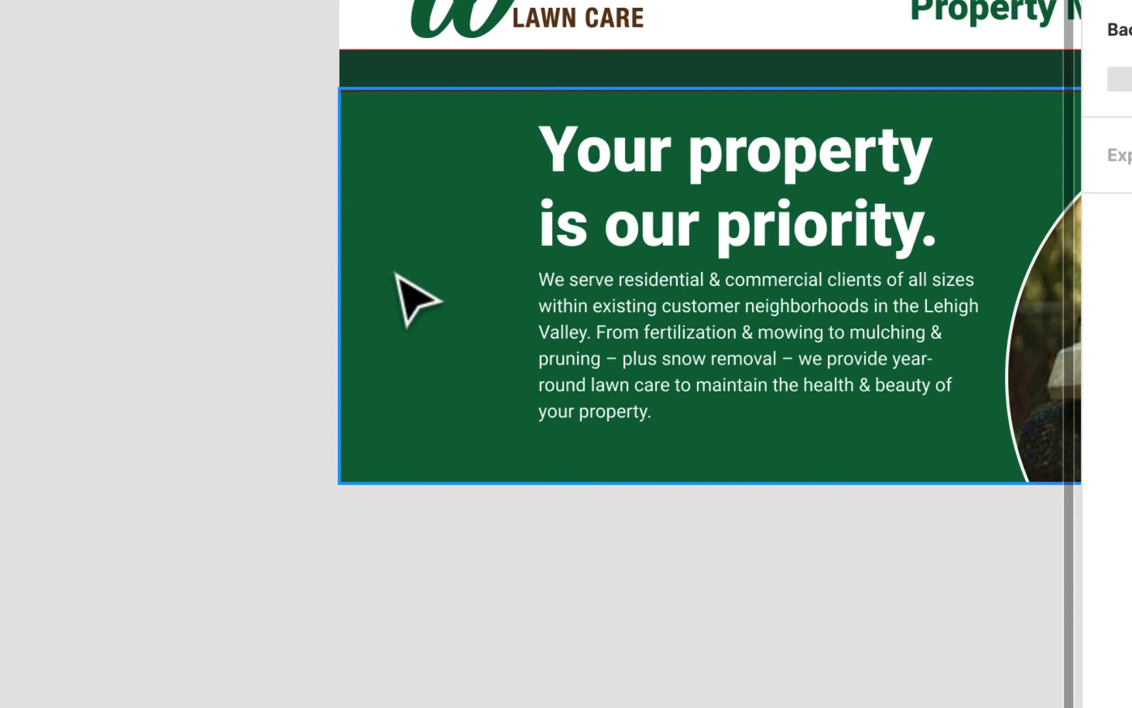
pyautogui.hotkey('shift', 'g')
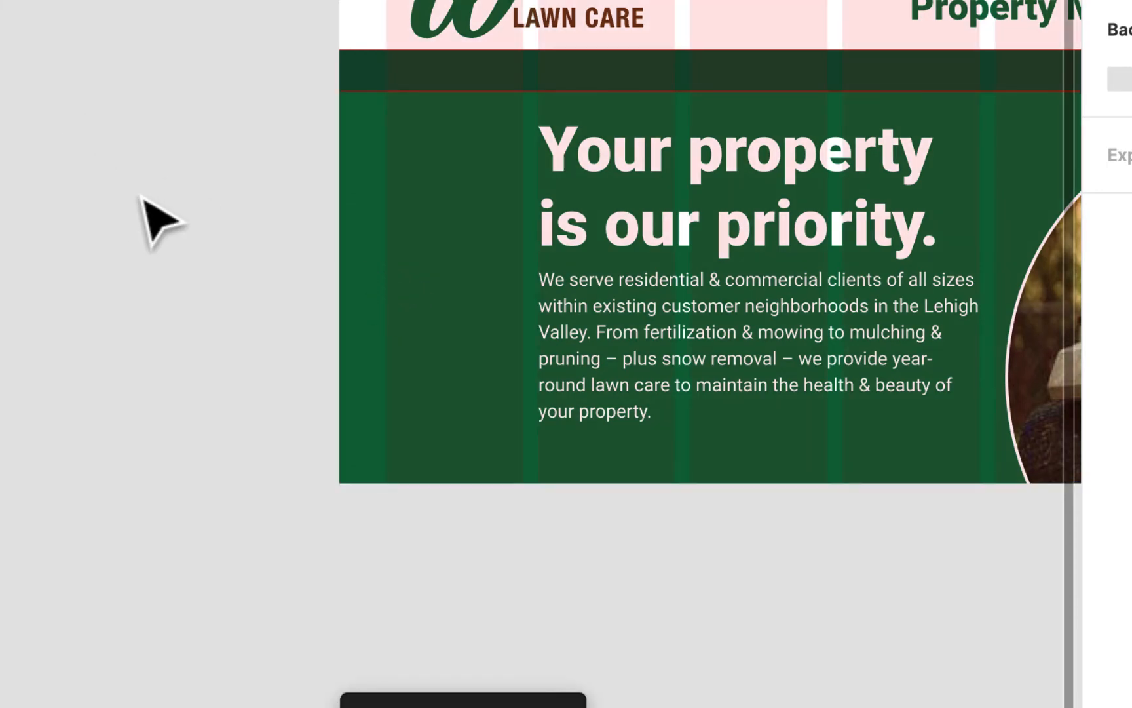
# - Draw an ellipse about 394 × 422 overlapping the page's left edge beside the headline
pyautogui.click(52, 96)
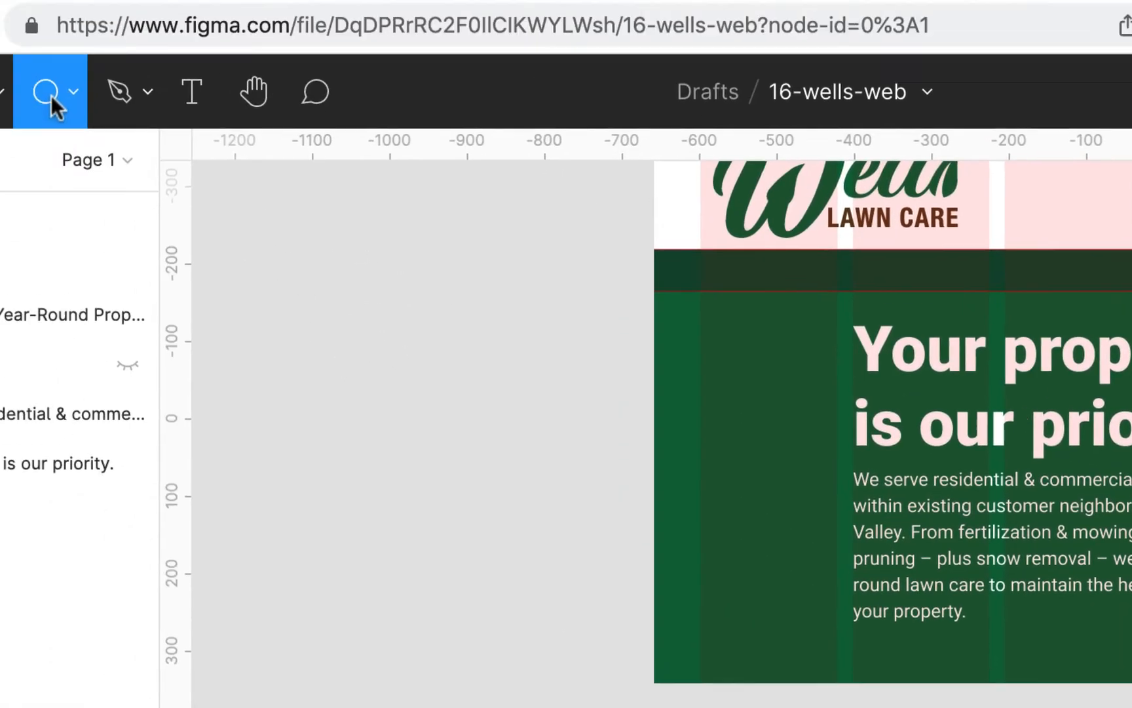
pyautogui.click(59, 94)
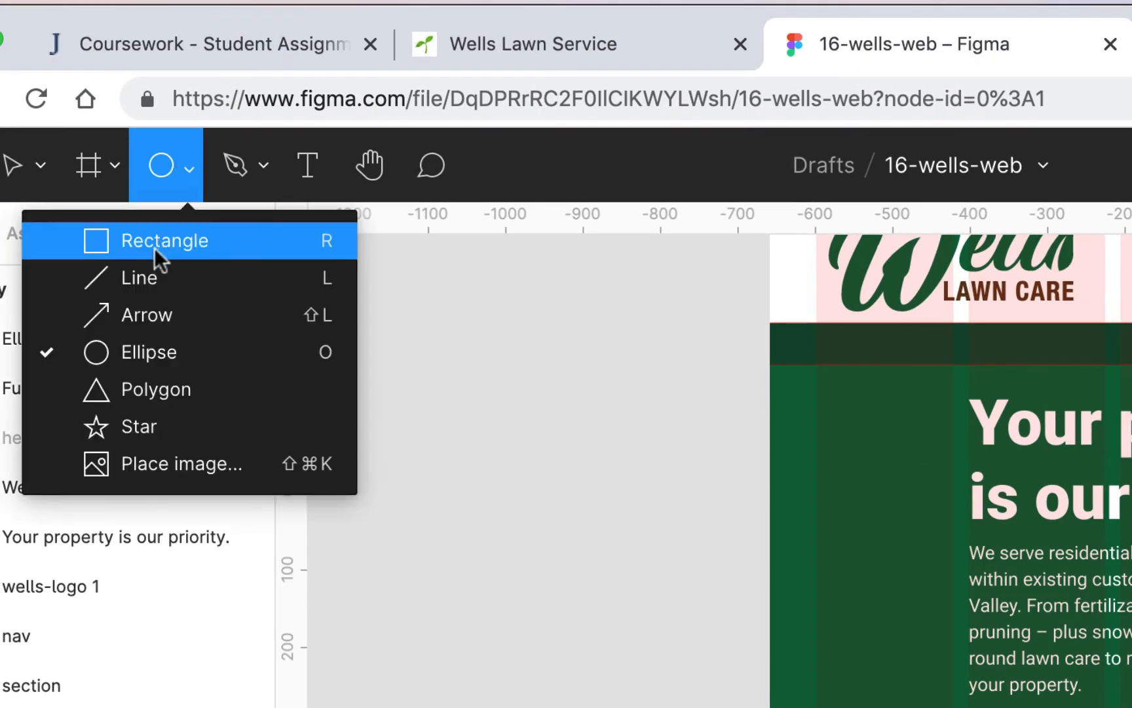
pyautogui.click(146, 363)
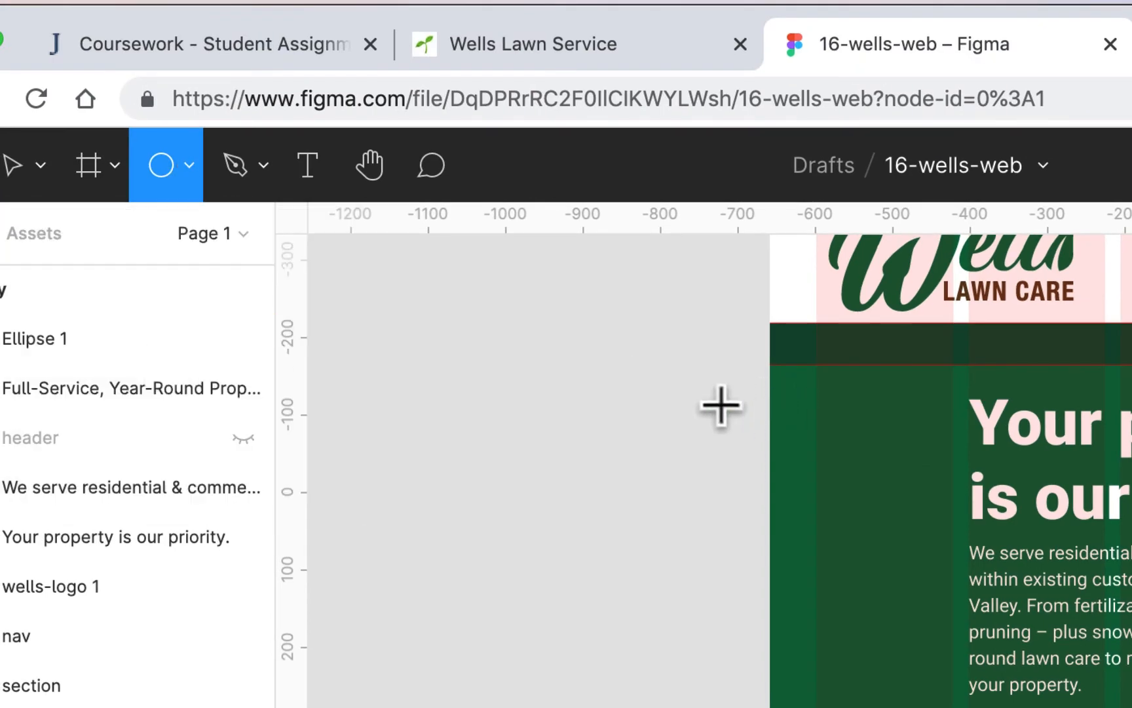
pyautogui.moveTo(720, 402); pyautogui.dragTo(951, 707)
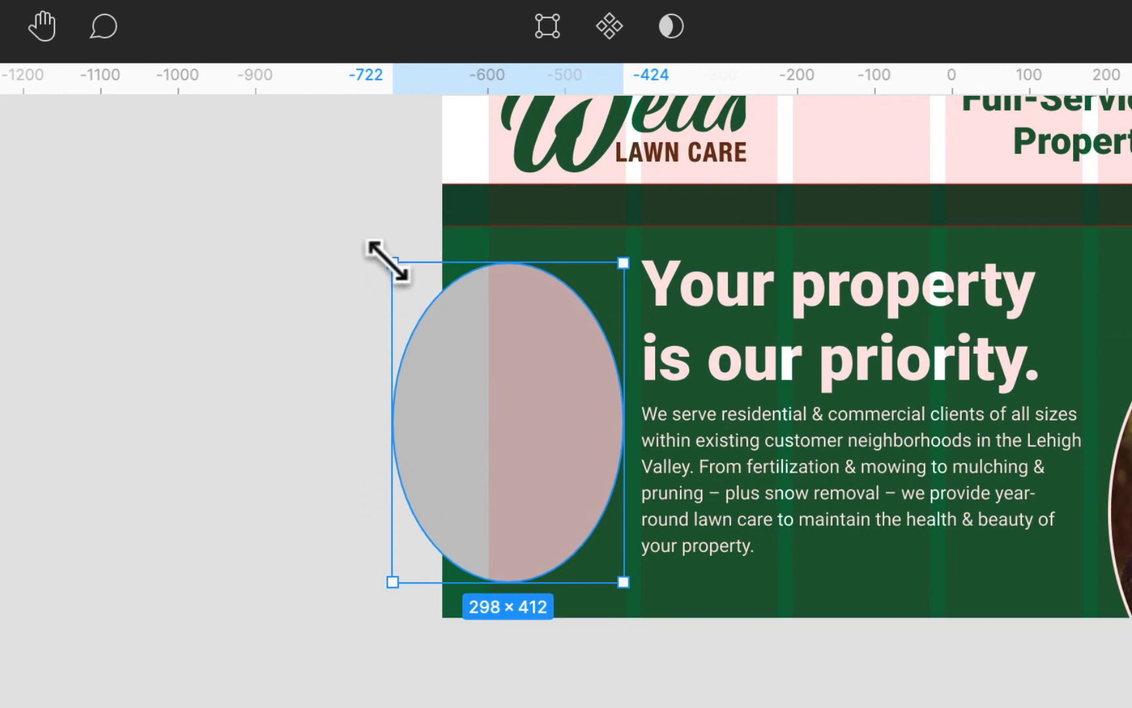
pyautogui.moveTo(392, 262); pyautogui.dragTo(319, 255)
pyautogui.moveTo(557, 386)
pyautogui.mouseDown()
pyautogui.moveTo(539, 379)
pyautogui.moveTo(549, 383)
pyautogui.mouseUp()
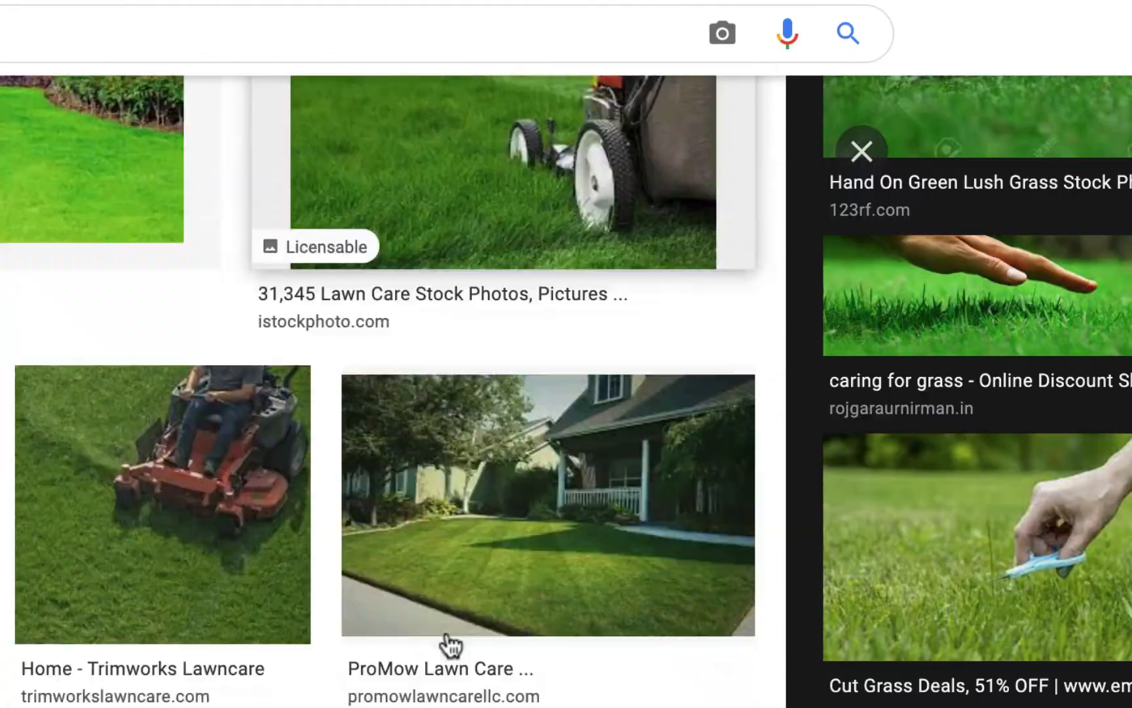
# - Search Google Images for "pruning" and open the photo of red-handled shears cutting a branch
pyautogui.scroll(10, 445, 642)
pyautogui.moveTo(303, 147); pyautogui.dragTo(203, 146)
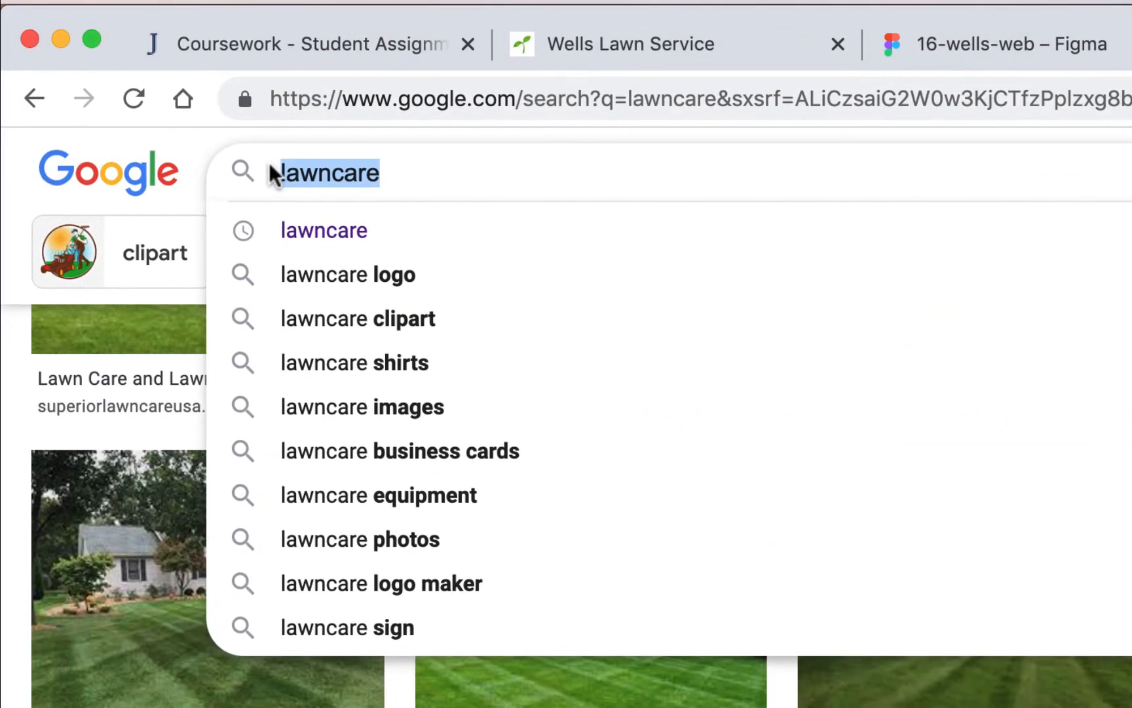
pyautogui.write('pruning')
pyautogui.press('Return')
pyautogui.click(265, 451)
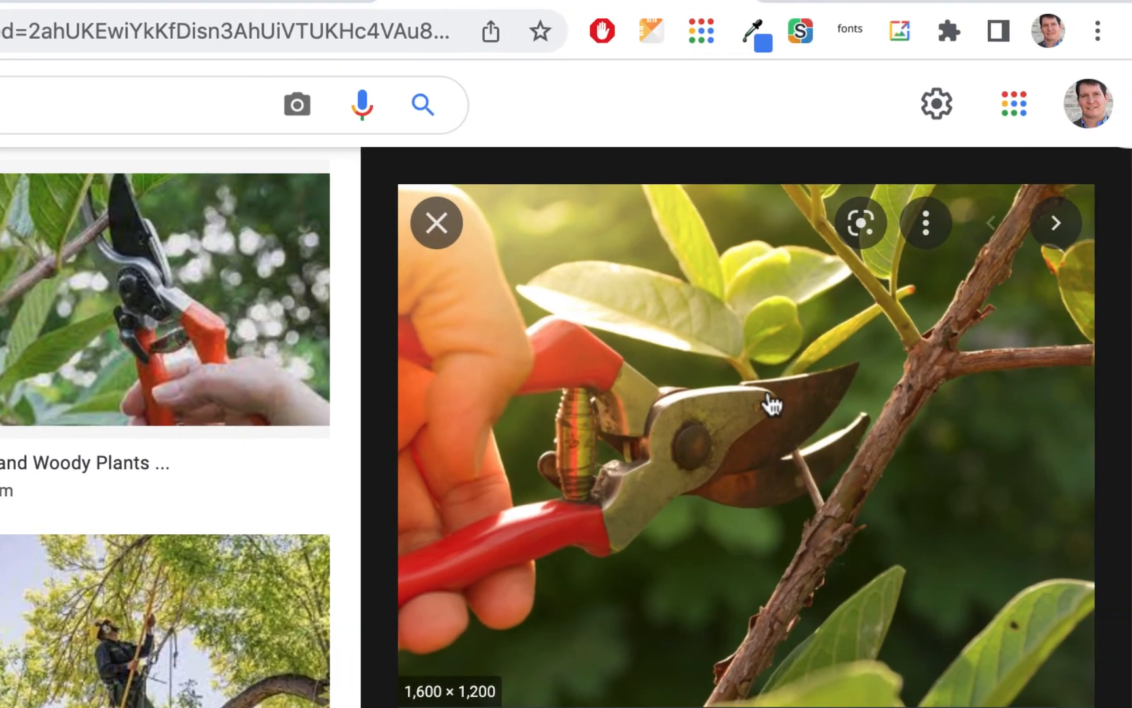
# - Copy the pruning shears photo and paste it into the new ellipse in Figma as its image fill
pyautogui.rightClick(768, 396)
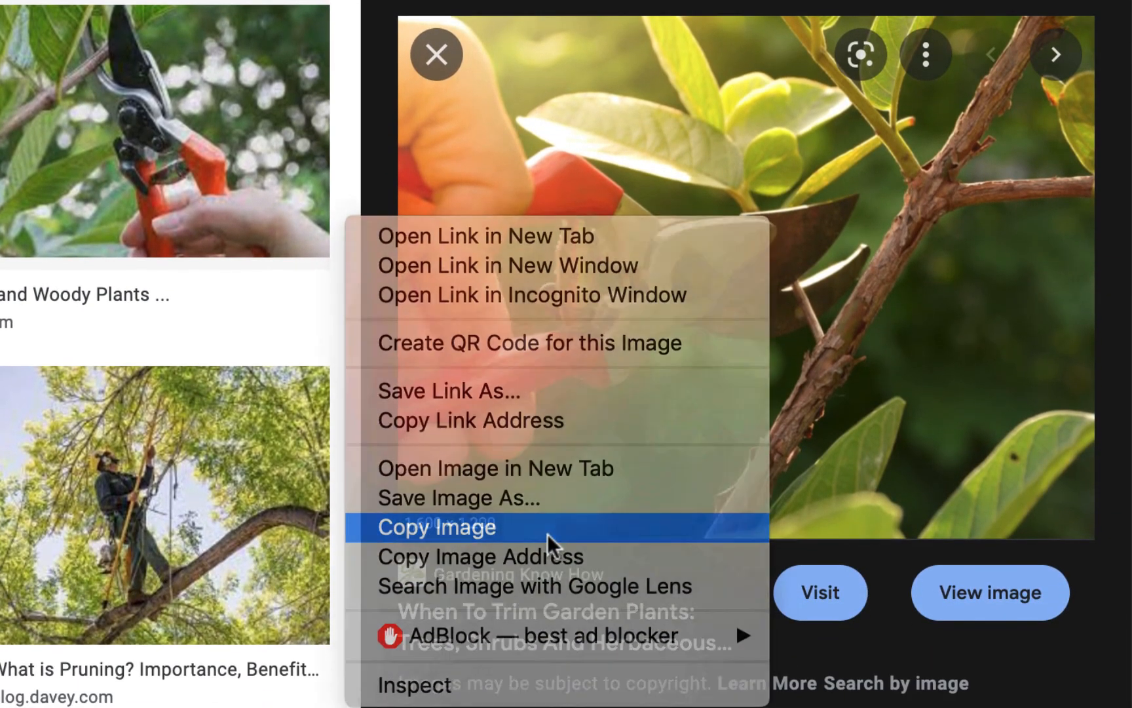
pyautogui.click(548, 528)
pyautogui.click(13, 2)
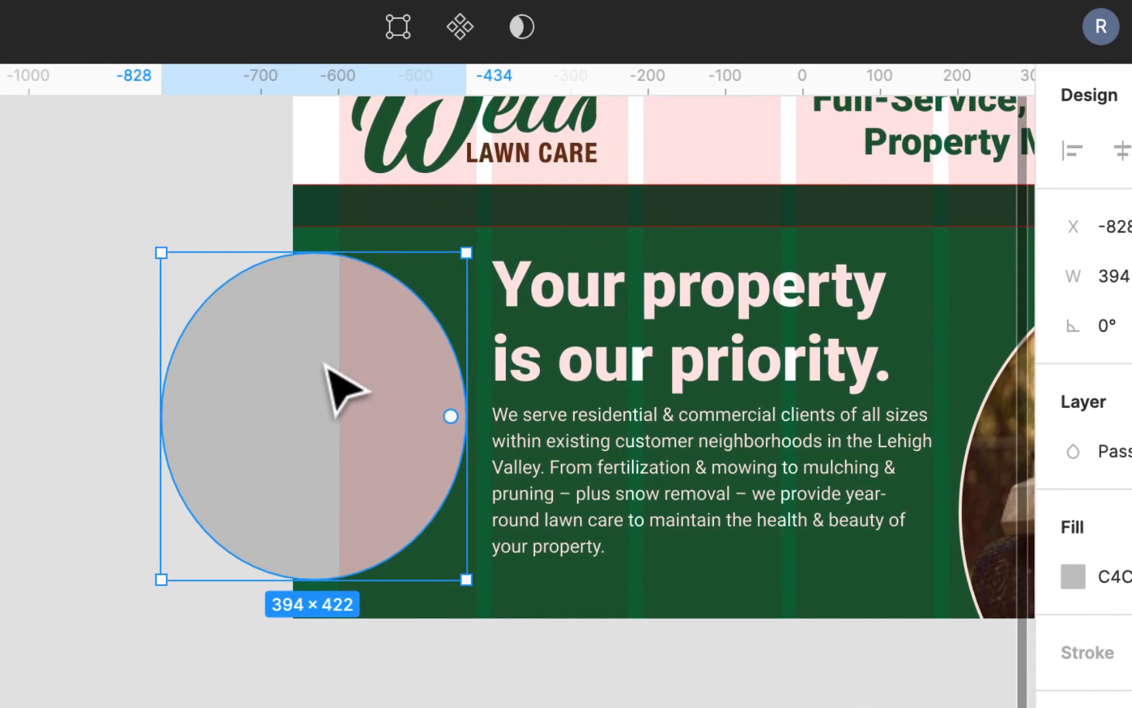
pyautogui.press('super+v')
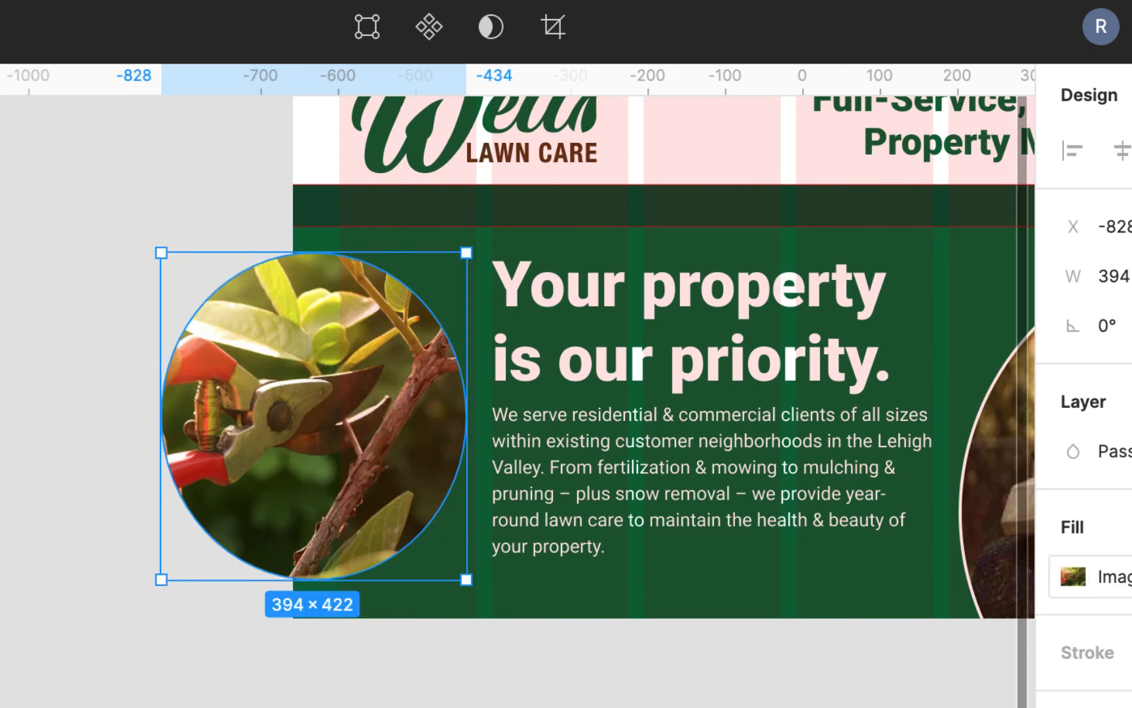
# - Set the ellipse's image fill to Crop, then enlarge and reposition the photo to frame the shears and branch
pyautogui.click(1073, 577)
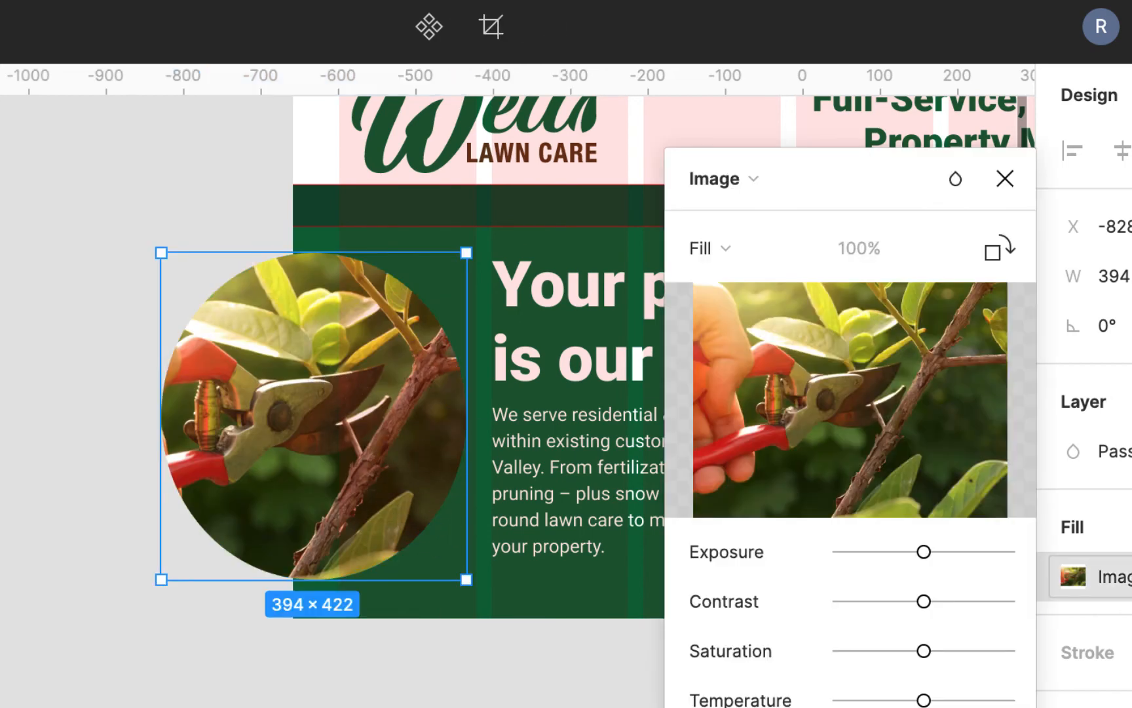
pyautogui.click(727, 245)
pyautogui.click(727, 323)
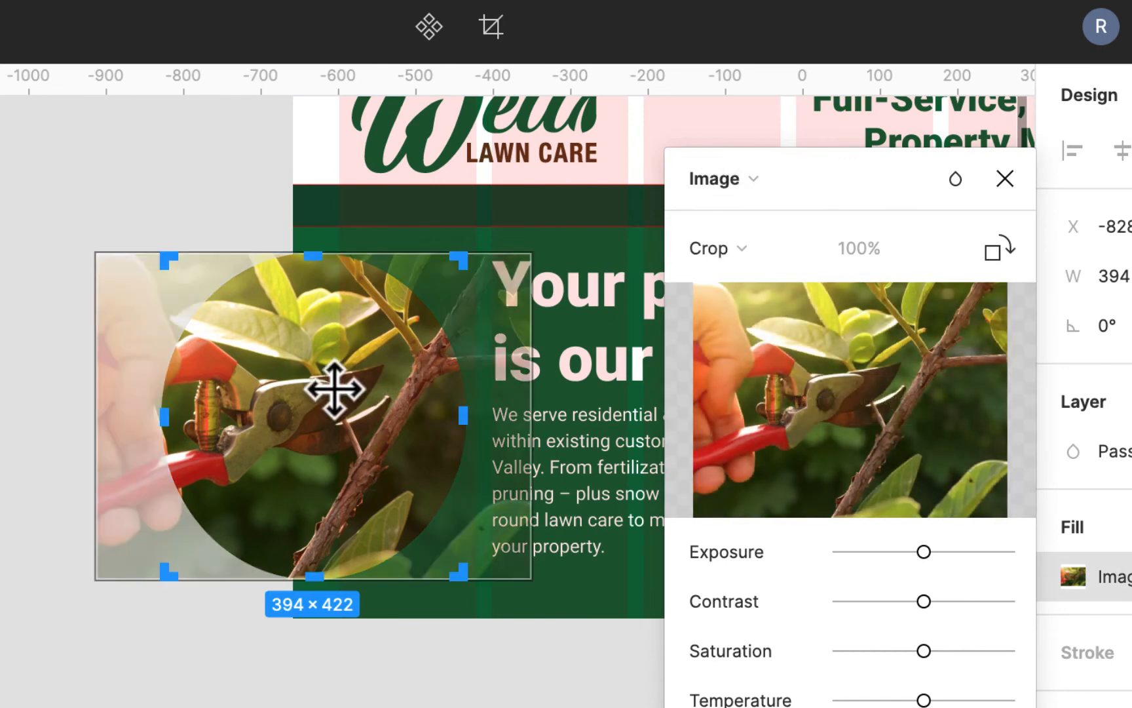
pyautogui.moveTo(334, 389); pyautogui.dragTo(366, 383)
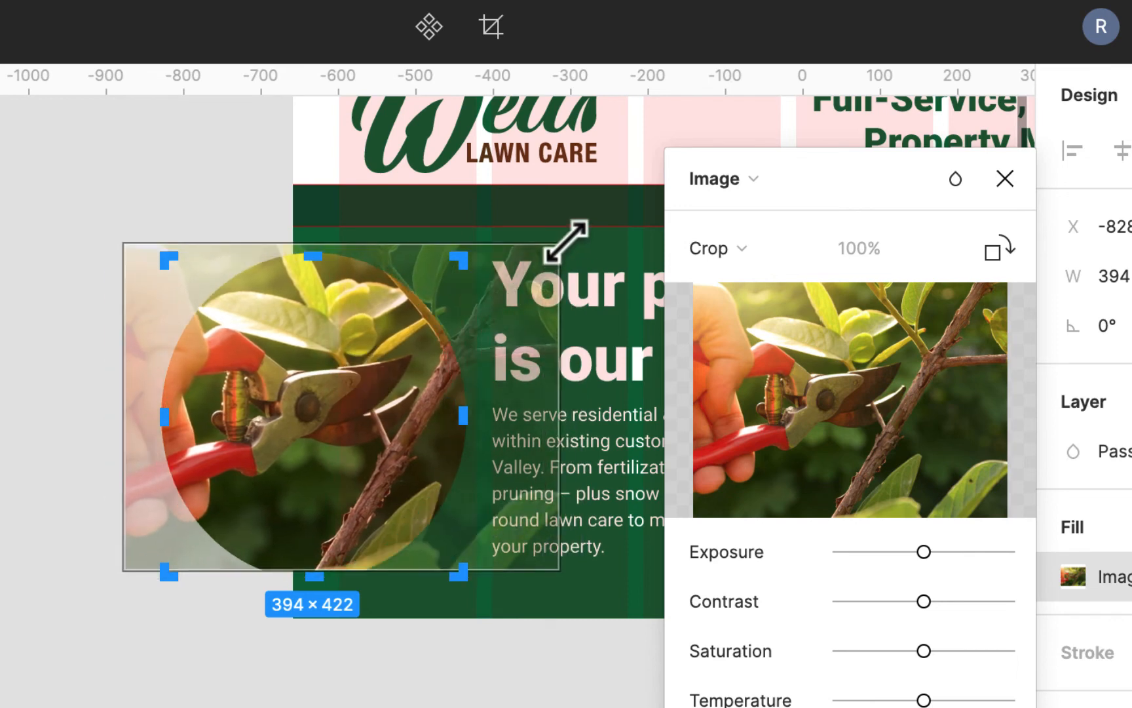
pyautogui.moveTo(566, 242); pyautogui.dragTo(561, 211)
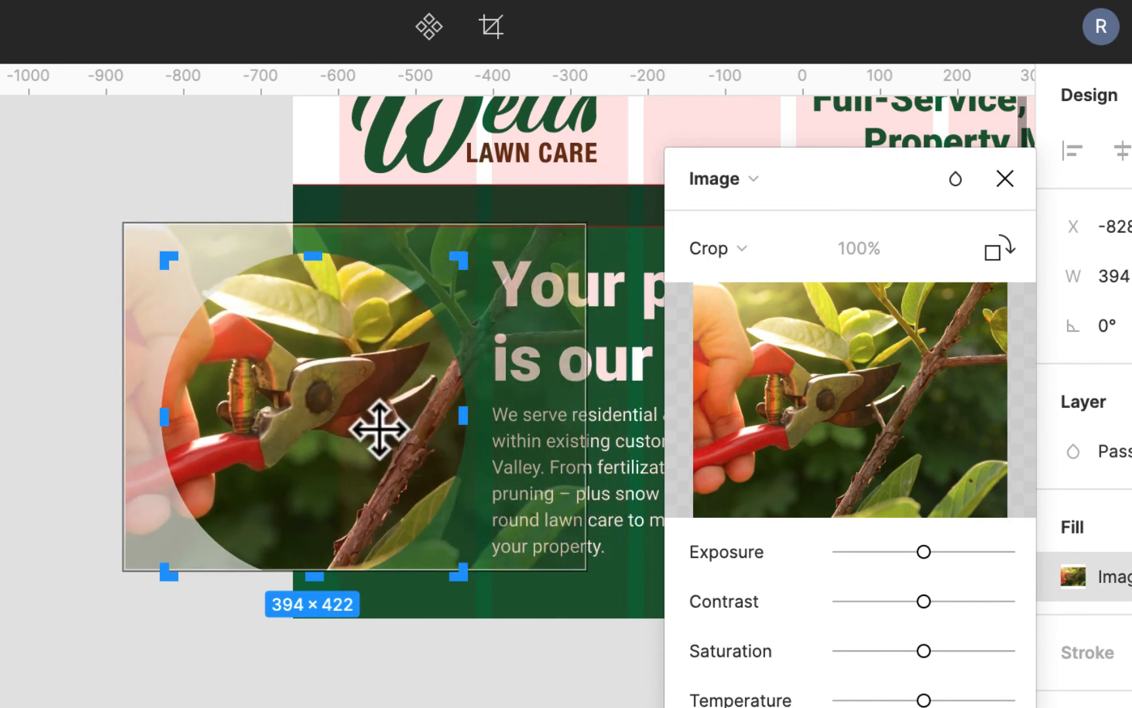
pyautogui.moveTo(379, 430); pyautogui.dragTo(375, 438)
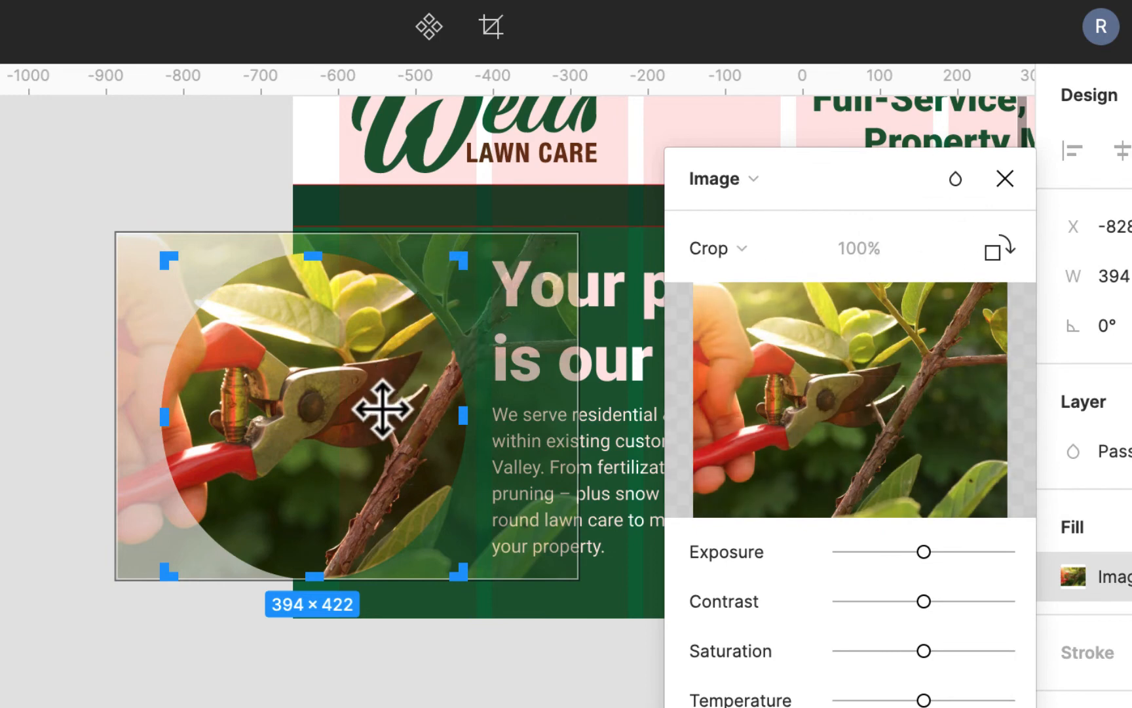
pyautogui.moveTo(382, 415); pyautogui.dragTo(383, 418)
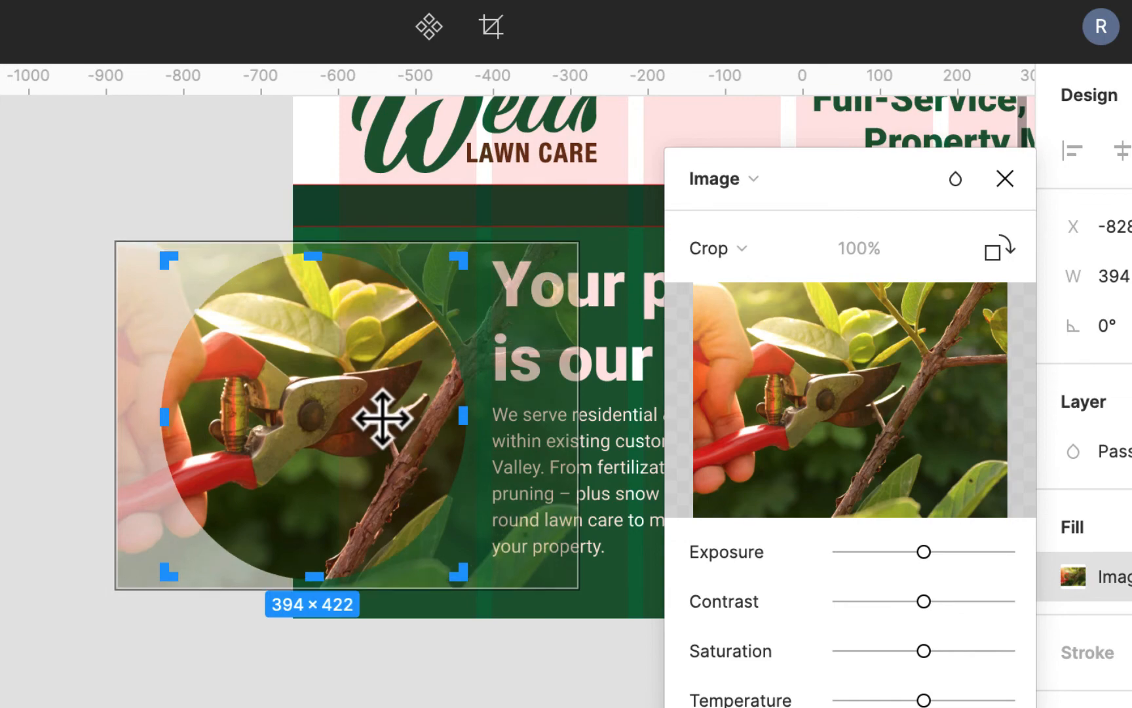
pyautogui.press('Return')
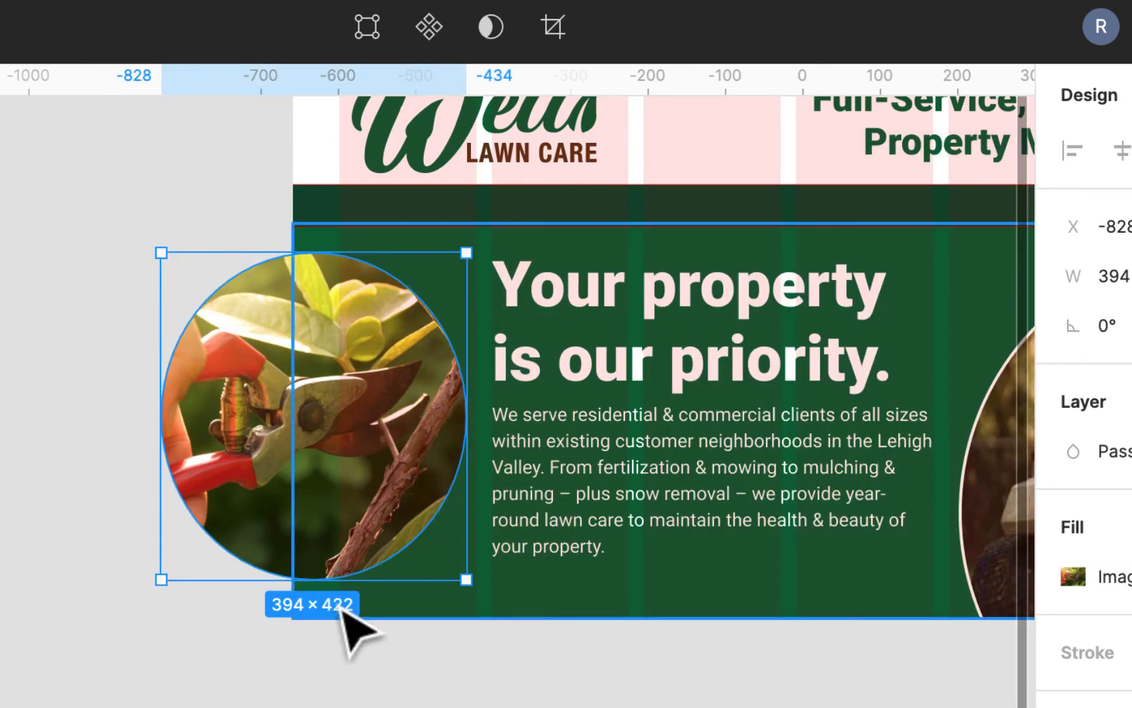
# - Move the Ellipse 2 layer into the body frame, between the nav and section layers
pyautogui.click(333, 682)
pyautogui.hscroll(7, 333, 682)
pyautogui.scroll(2, 333, 682)
pyautogui.hscroll(-3, 333, 682)
pyautogui.scroll(1, 333, 681)
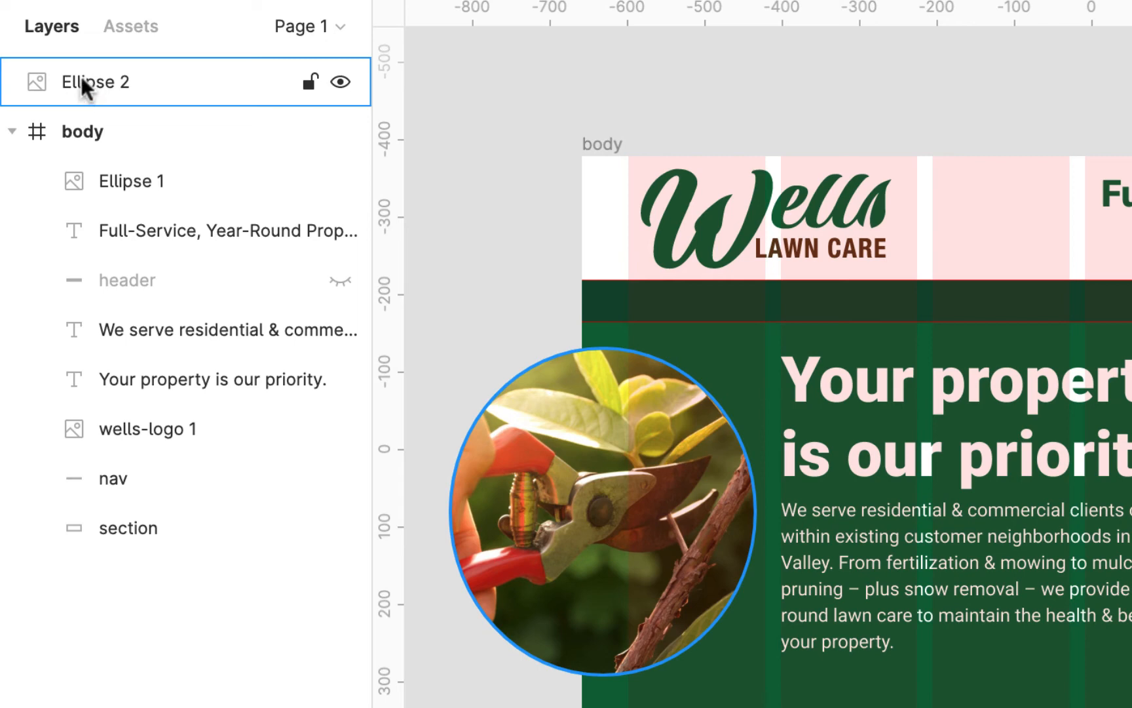
pyautogui.moveTo(81, 78); pyautogui.dragTo(101, 493)
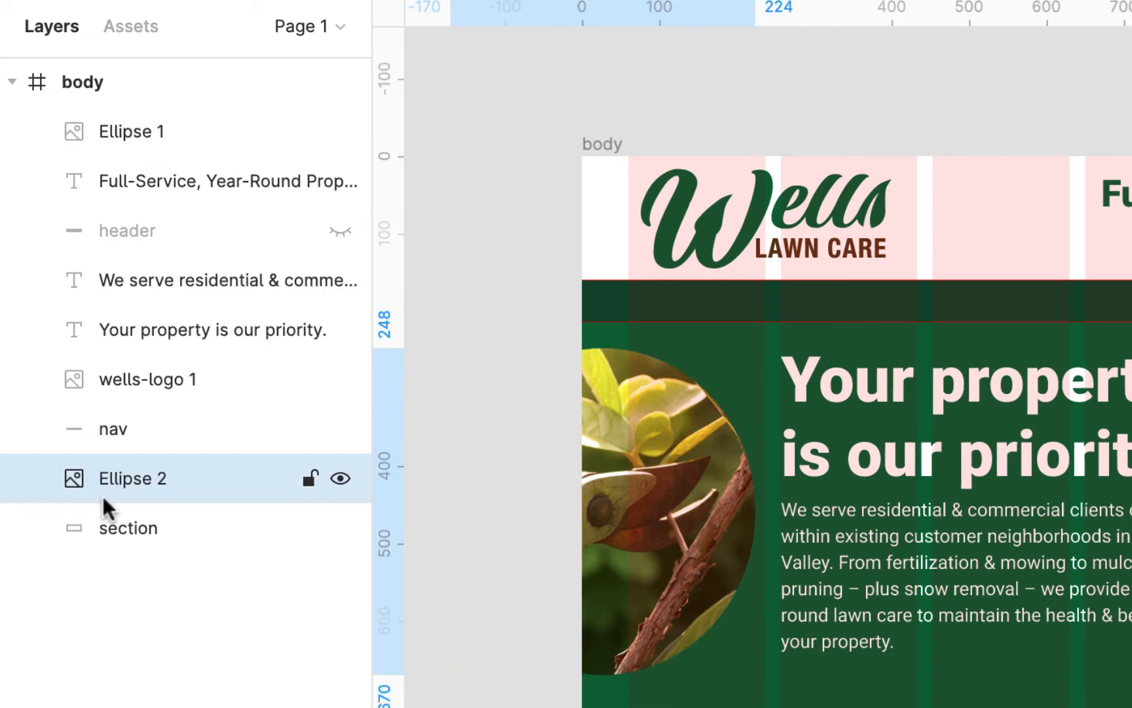
# - Rename the Ellipse 2 layer img-left
pyautogui.doubleClick(127, 468)
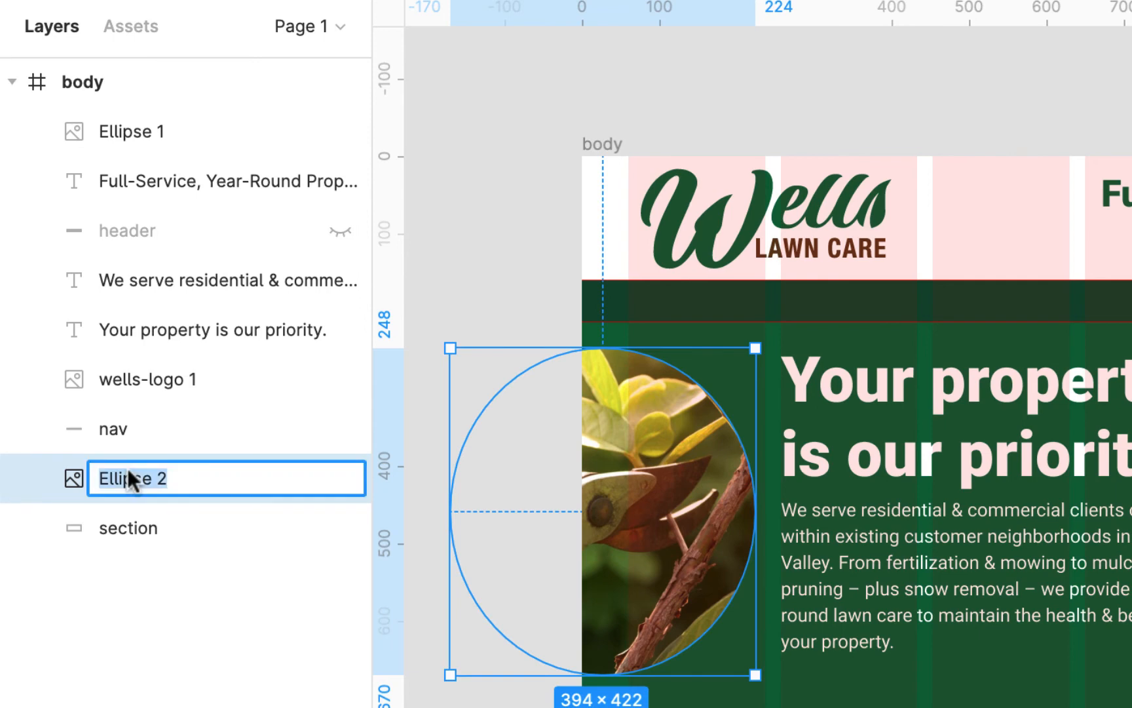
pyautogui.write('img')
pyautogui.write('-l')
pyautogui.write('ef')
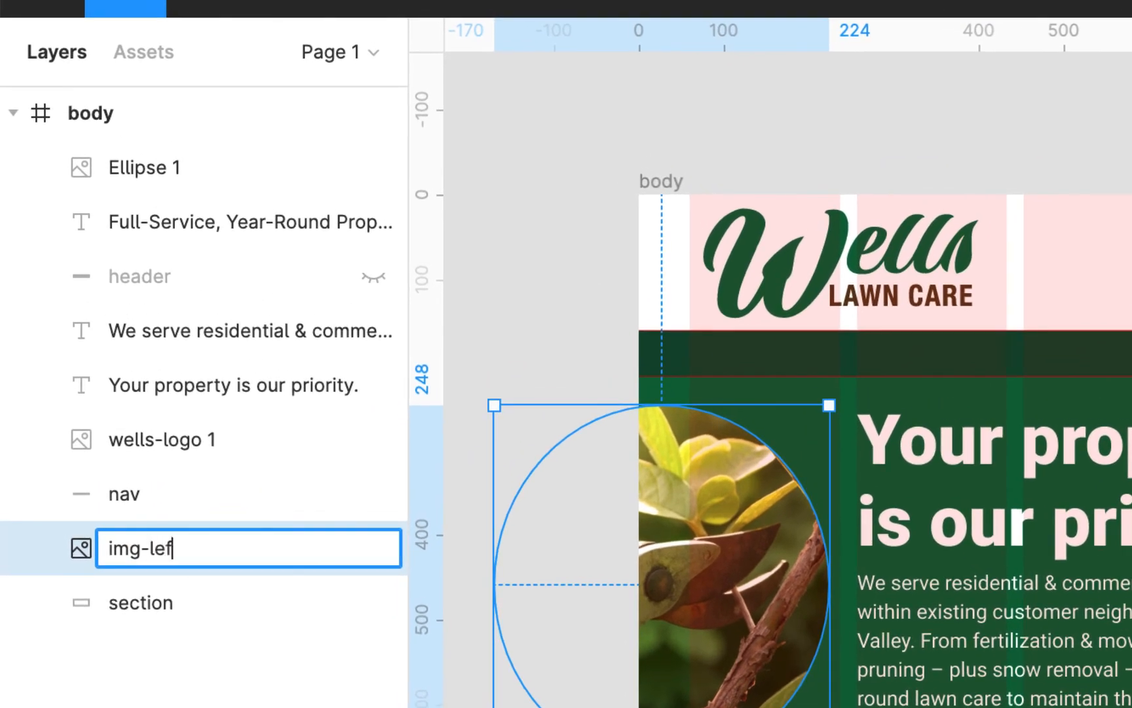
pyautogui.write('t')
pyautogui.press('Return')
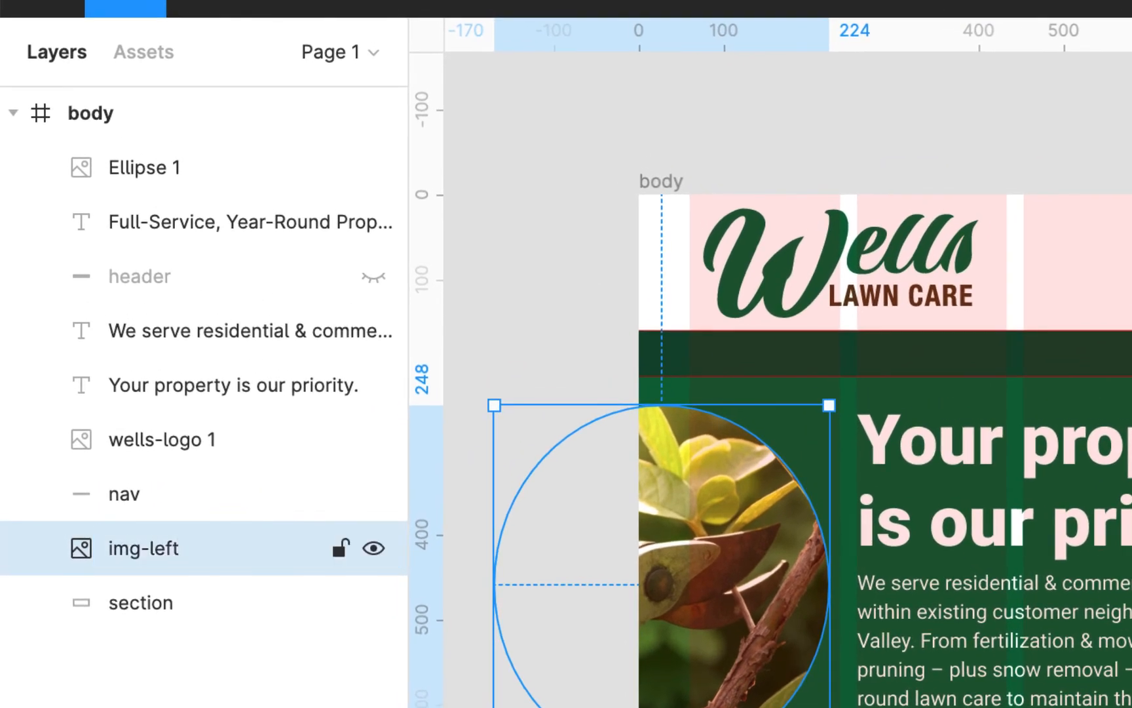
# - Rename the Ellipse 1 layer img-right and move it directly above img-left in the layer order
pyautogui.click(160, 175)
pyautogui.doubleClick(157, 163)
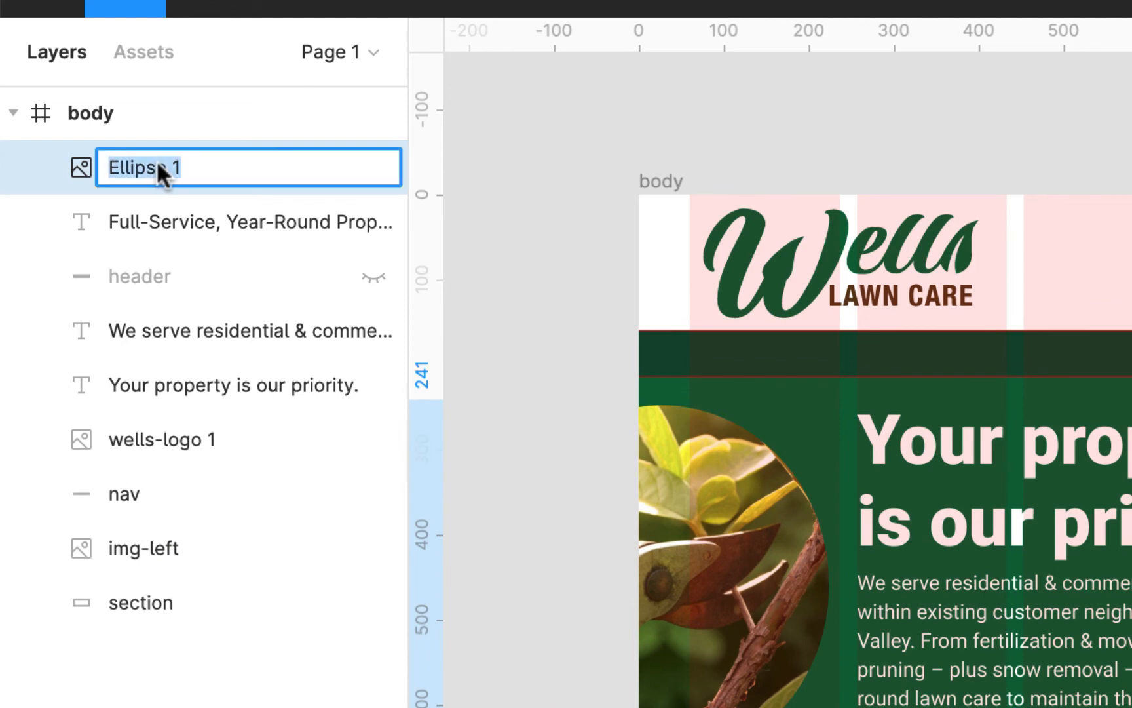
pyautogui.write('img-ri')
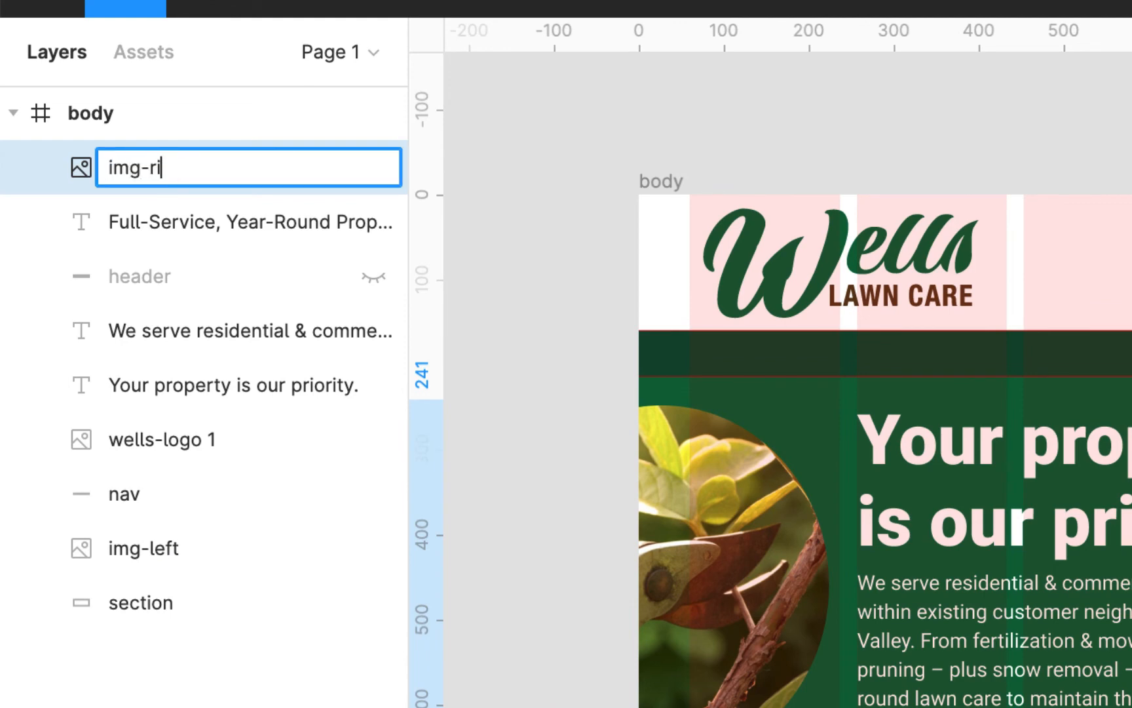
pyautogui.write('ght')
pyautogui.press('Return')
pyautogui.moveTo(164, 175); pyautogui.dragTo(194, 511)
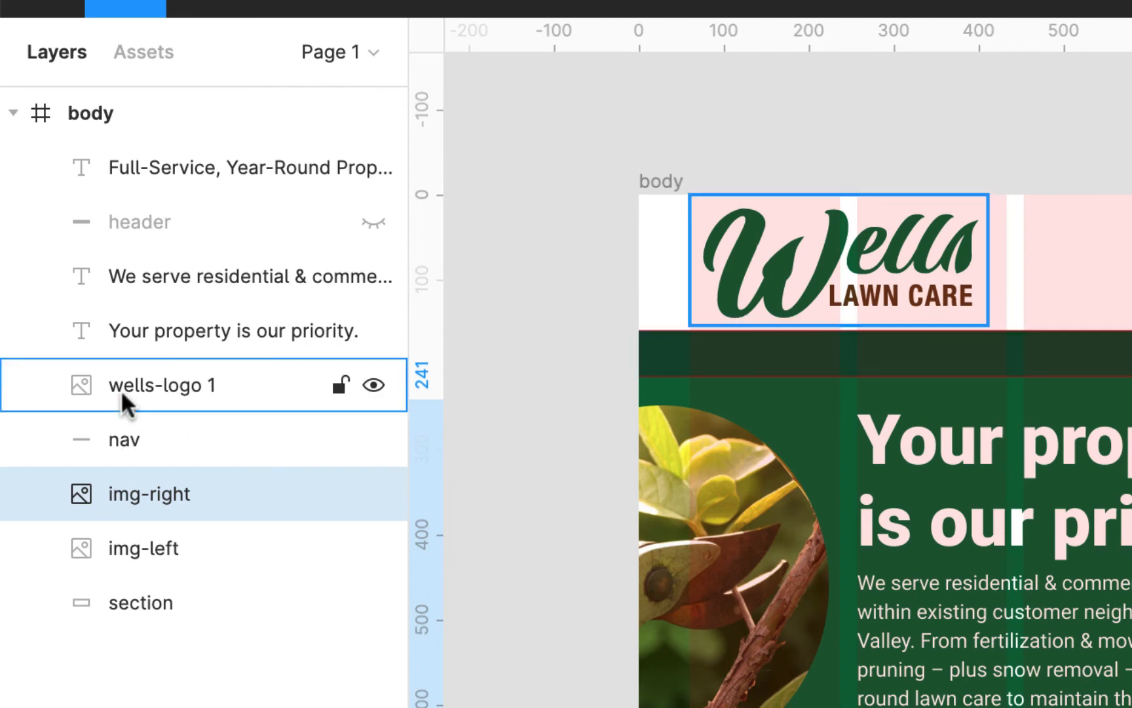
# - Show the hidden header layer and move the wells-logo 1 layer directly above it
pyautogui.click(373, 221)
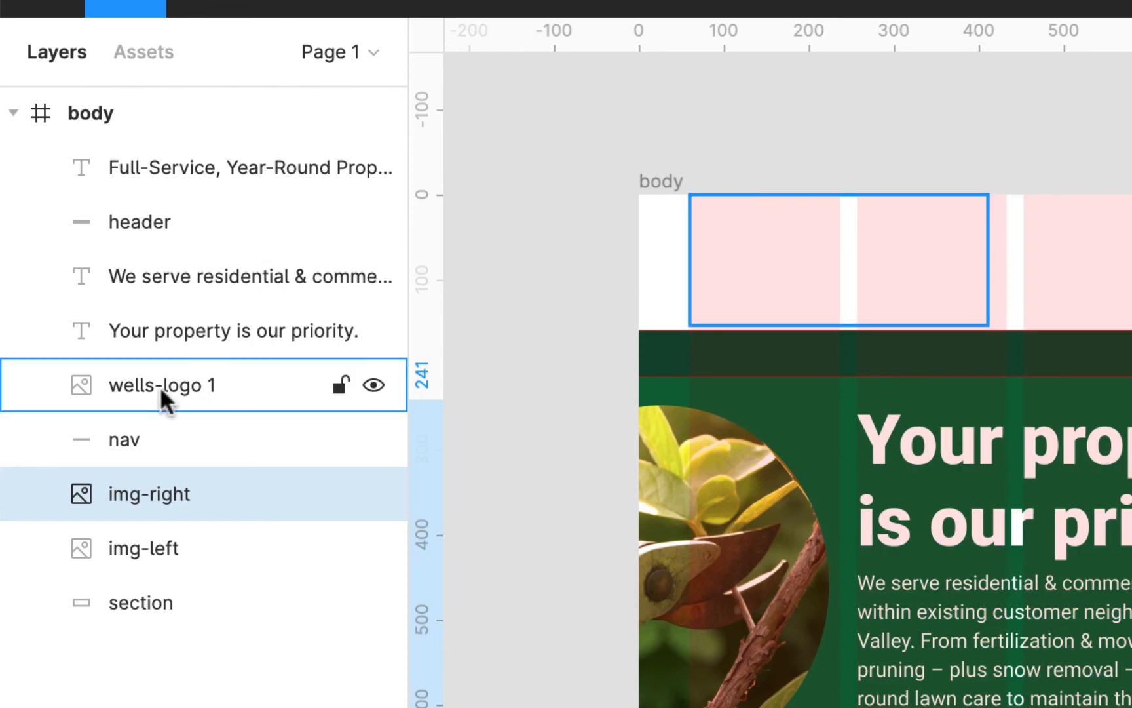
pyautogui.moveTo(83, 386); pyautogui.dragTo(109, 197)
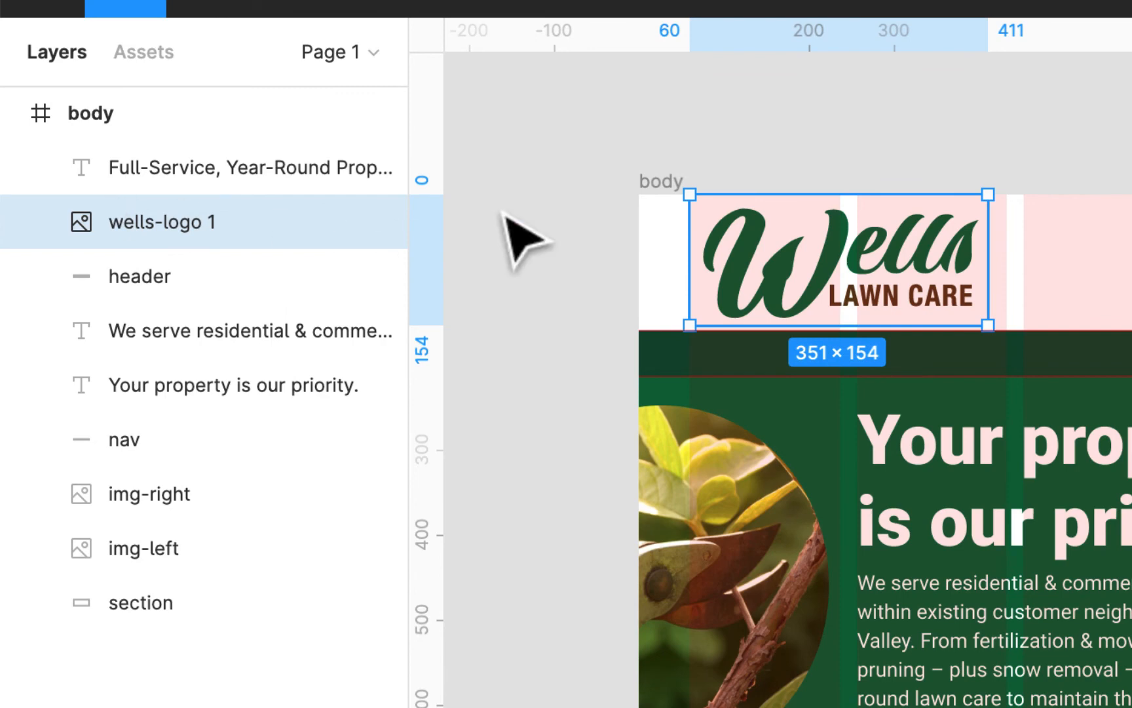
pyautogui.click(920, 120)
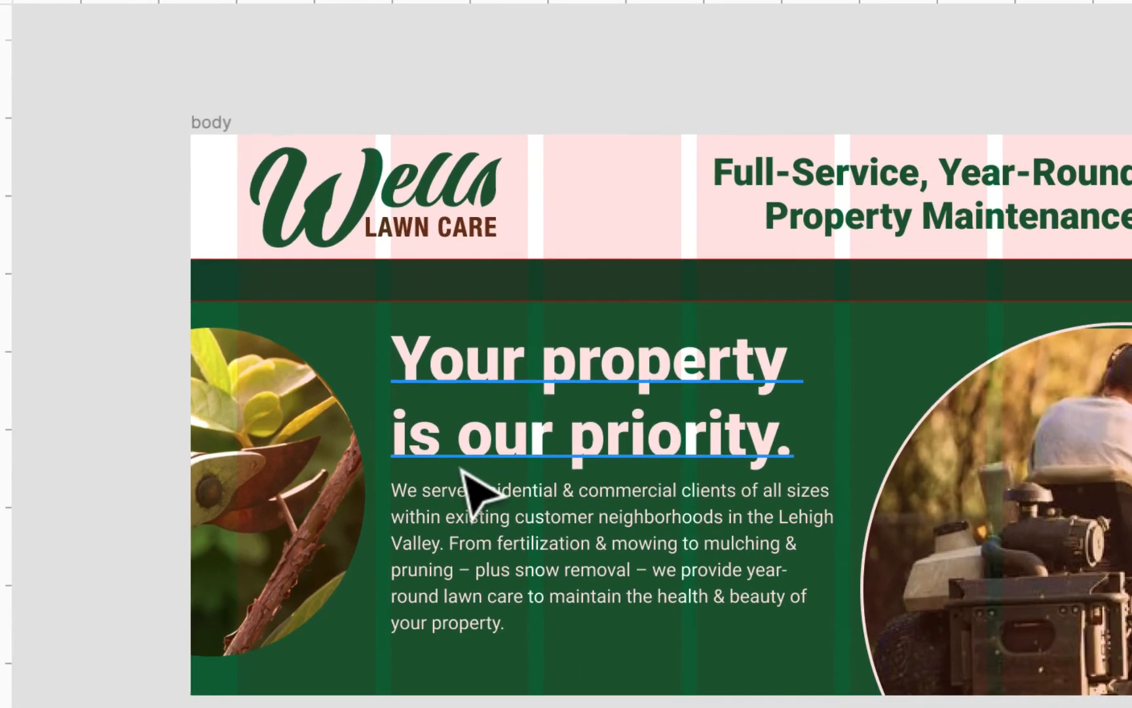
# - Add a white FFFFFF stroke to the pruning photo ellipse, using the mower photo's outline as reference, and deselect everything
pyautogui.click(836, 445)
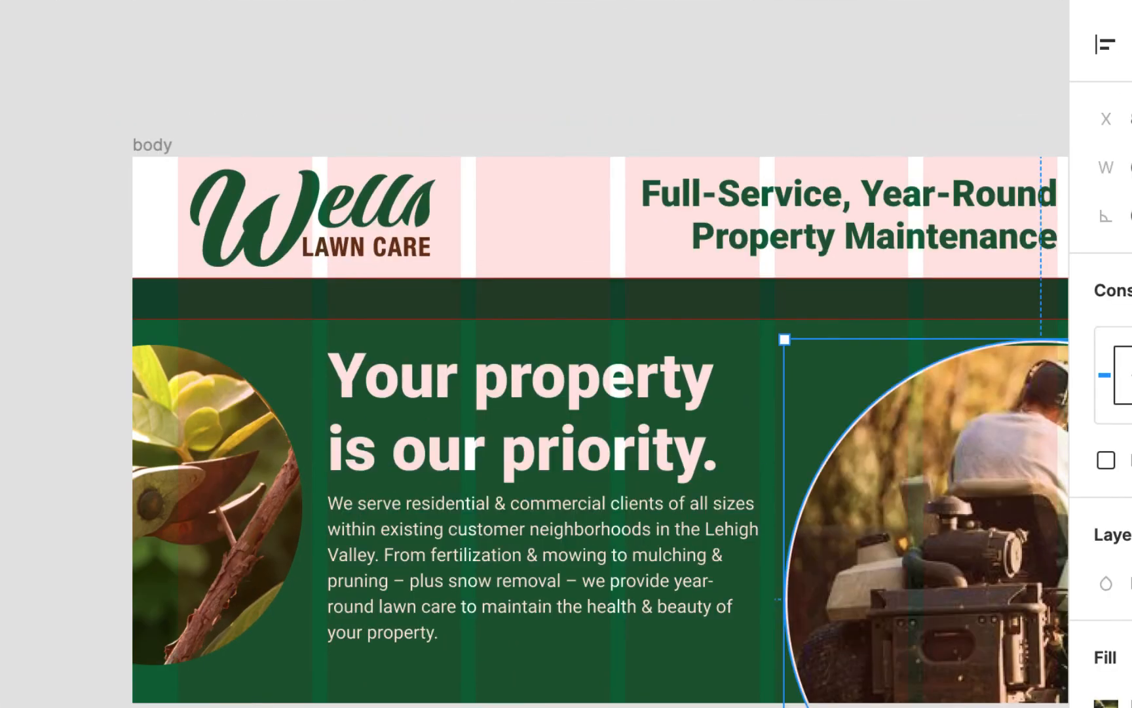
pyautogui.hscroll(3, 875, 609)
pyautogui.scroll(-2, 873, 607)
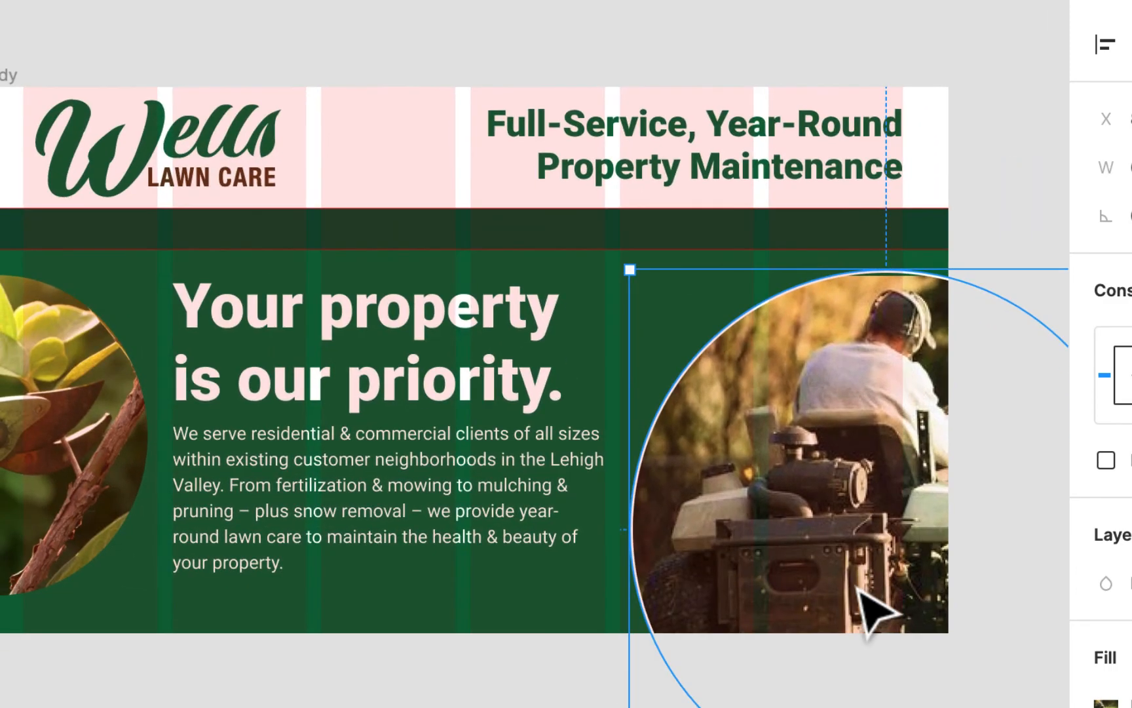
pyautogui.click(98, 376)
pyautogui.click(800, 403)
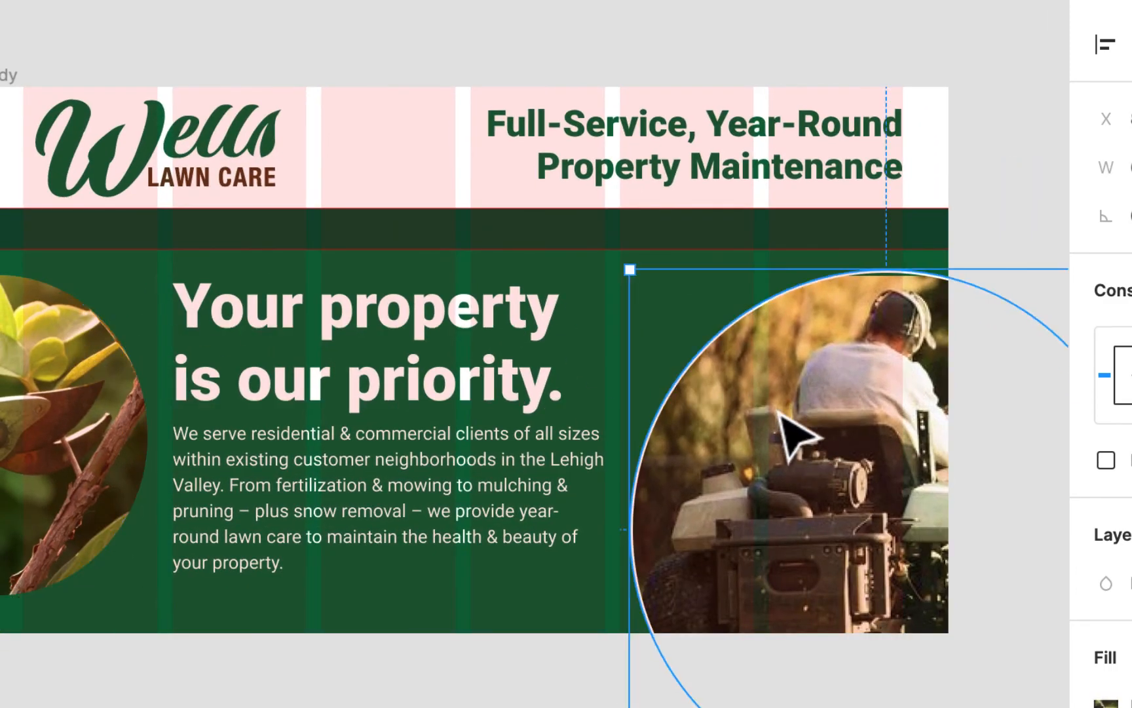
pyautogui.scroll(-5, 989, 487)
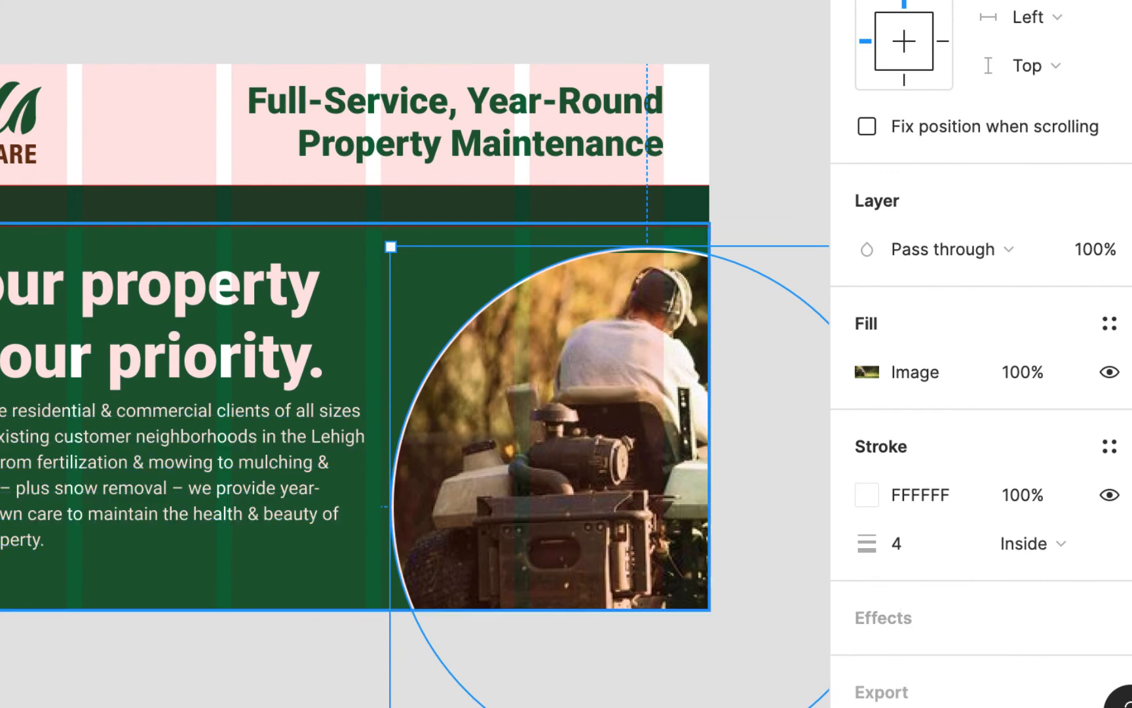
pyautogui.click(3, 406)
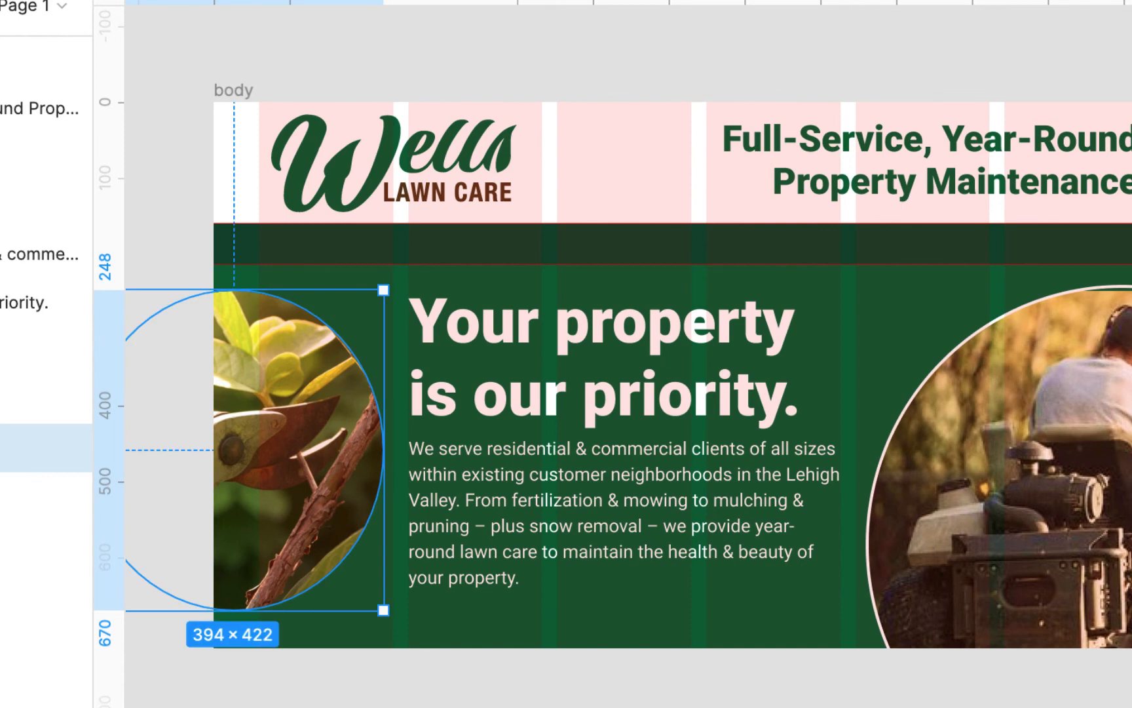
pyautogui.click(978, 667)
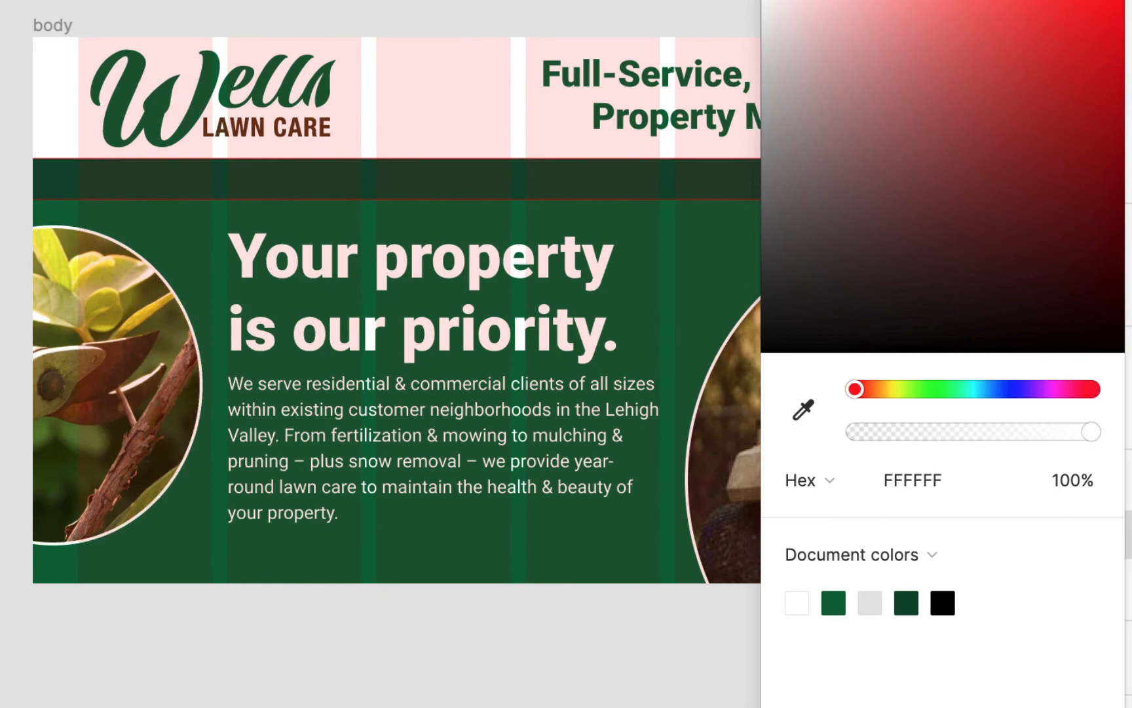
pyautogui.click(577, 647)
pyautogui.click(764, 452)
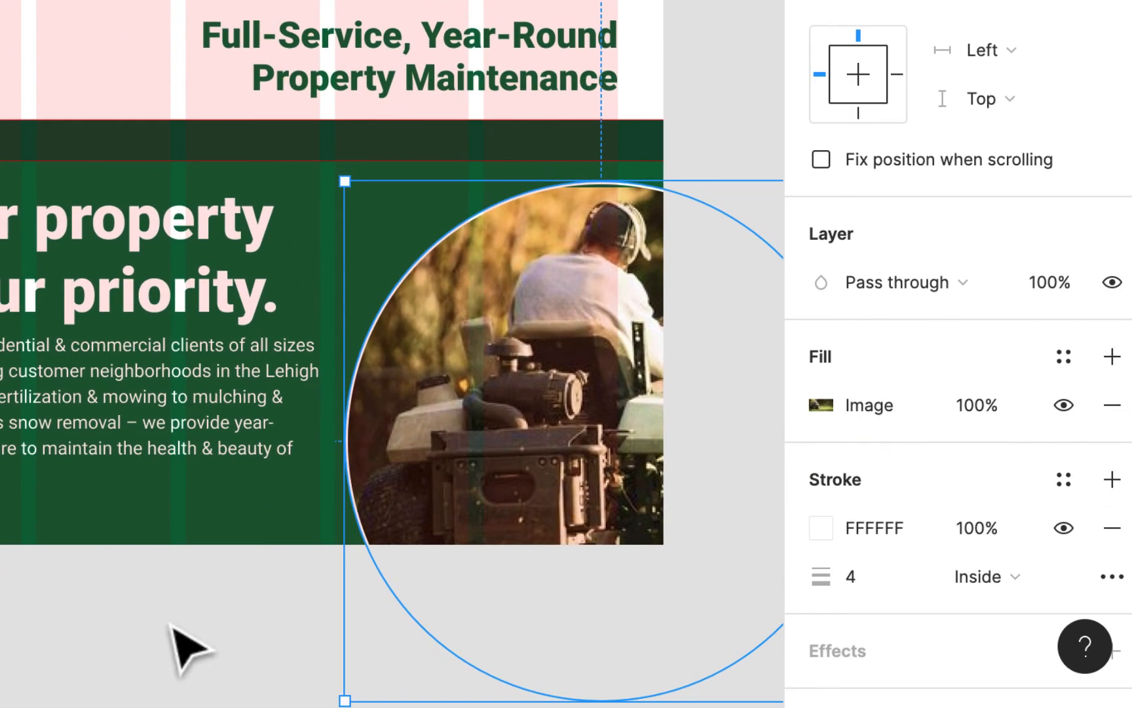
pyautogui.click(169, 649)
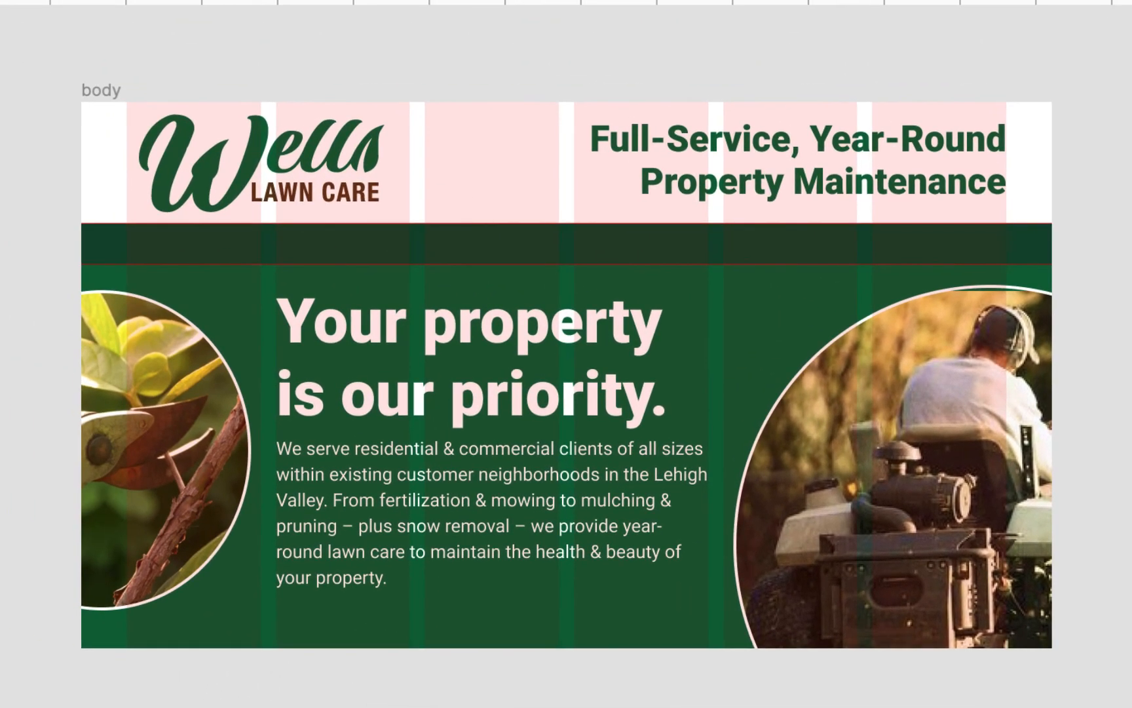
# - Hide the layout grid, set the line height of the paragraph below the headline to 150%, and deselect it
pyautogui.hotkey('ctrl', 'g')
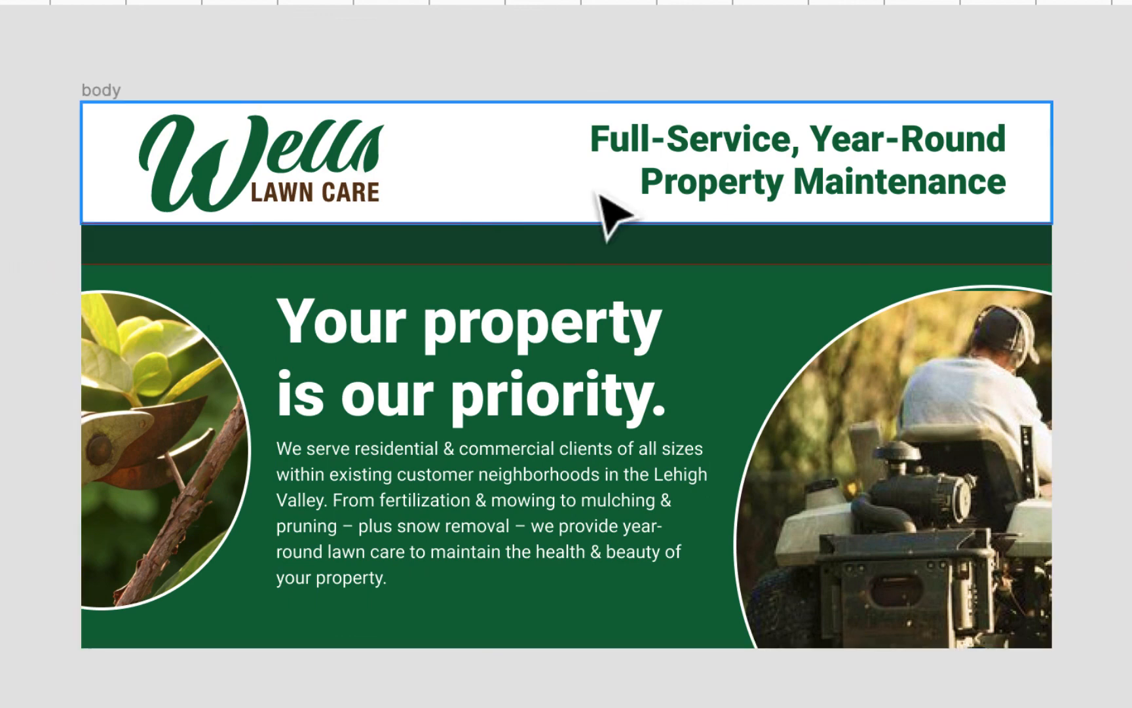
pyautogui.click(519, 512)
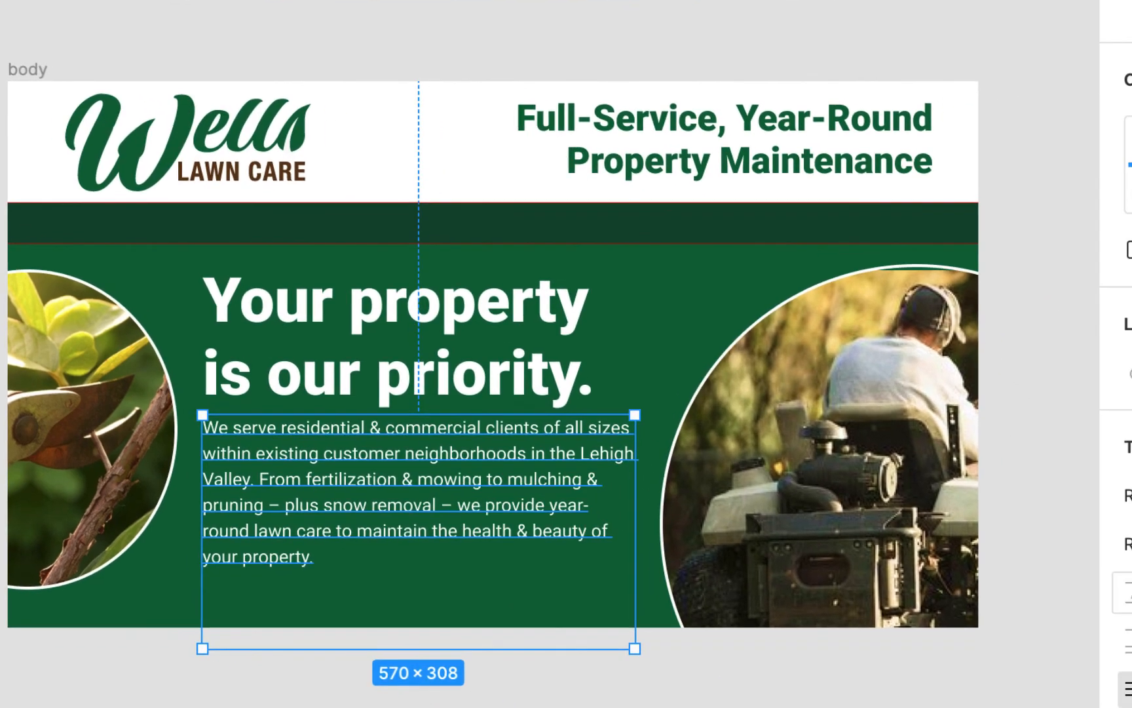
pyautogui.click(1032, 549)
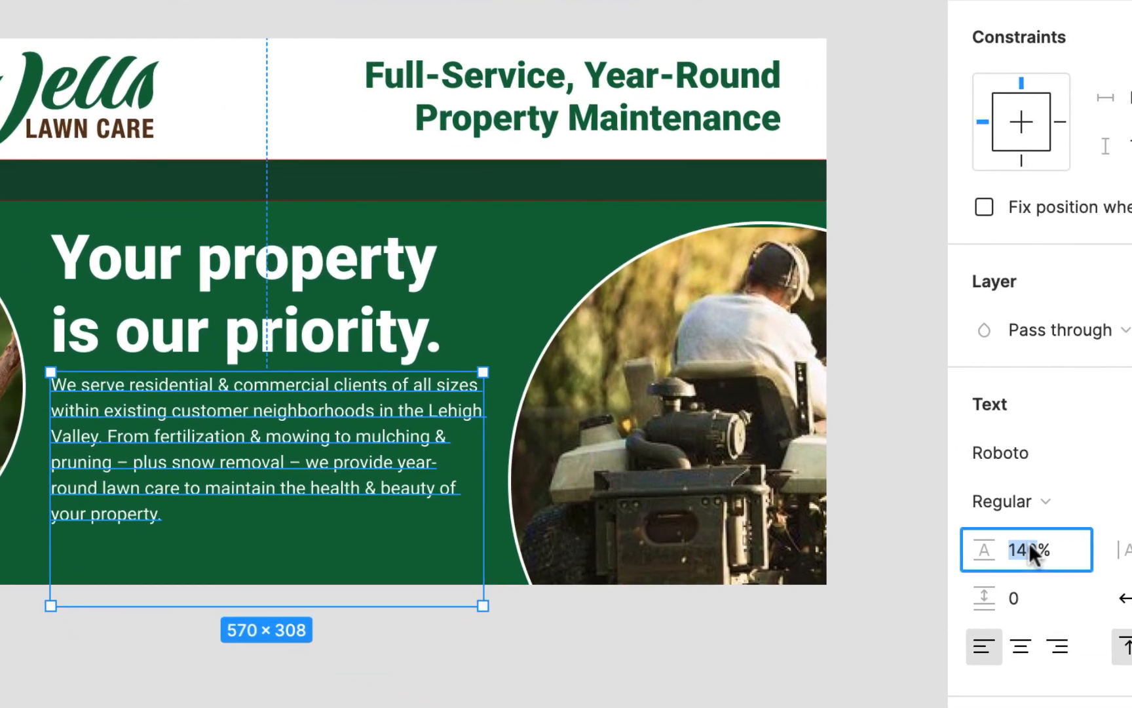
pyautogui.write('15')
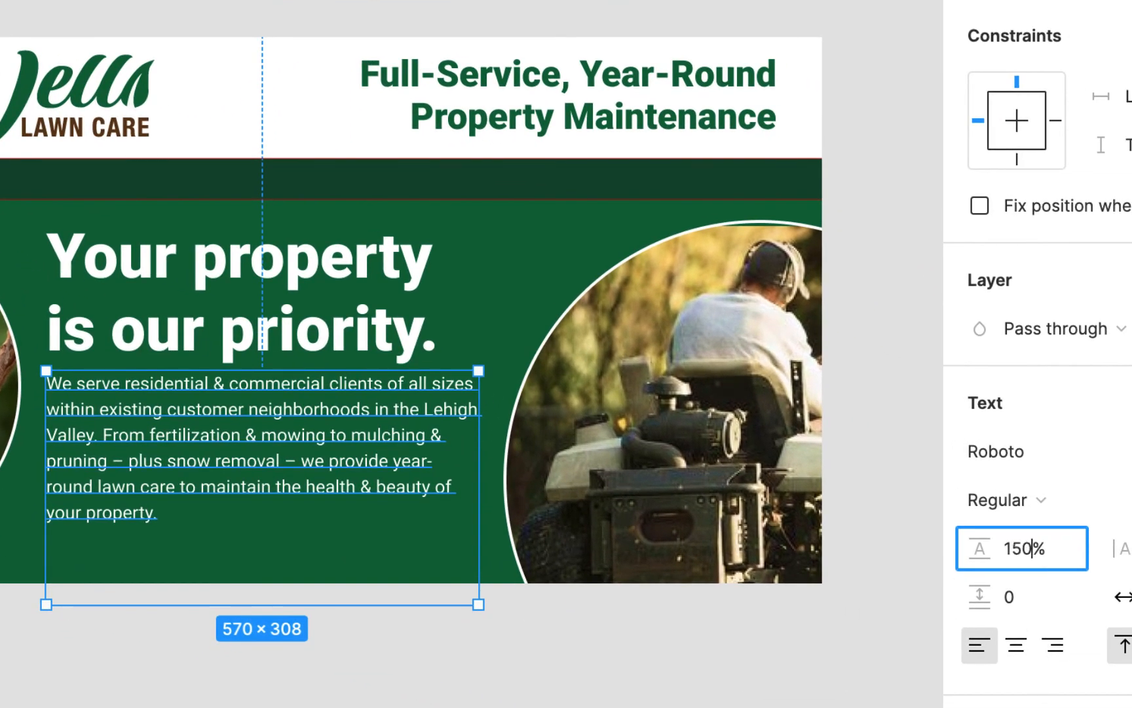
pyautogui.press('Return')
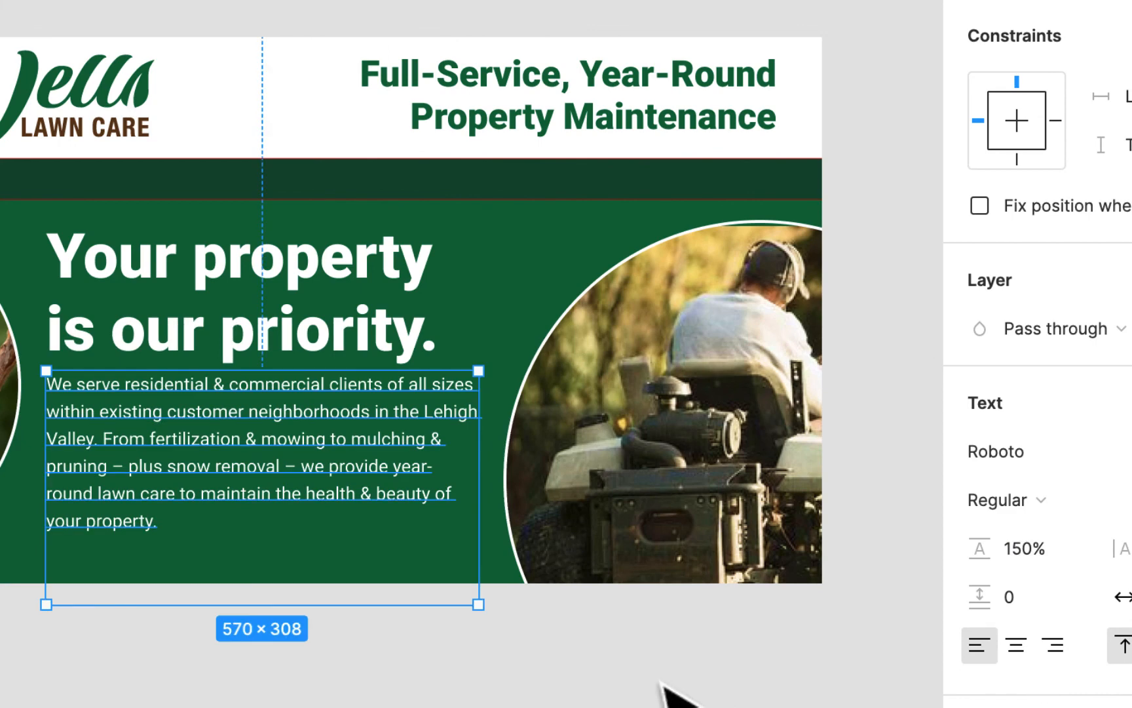
pyautogui.click(661, 686)
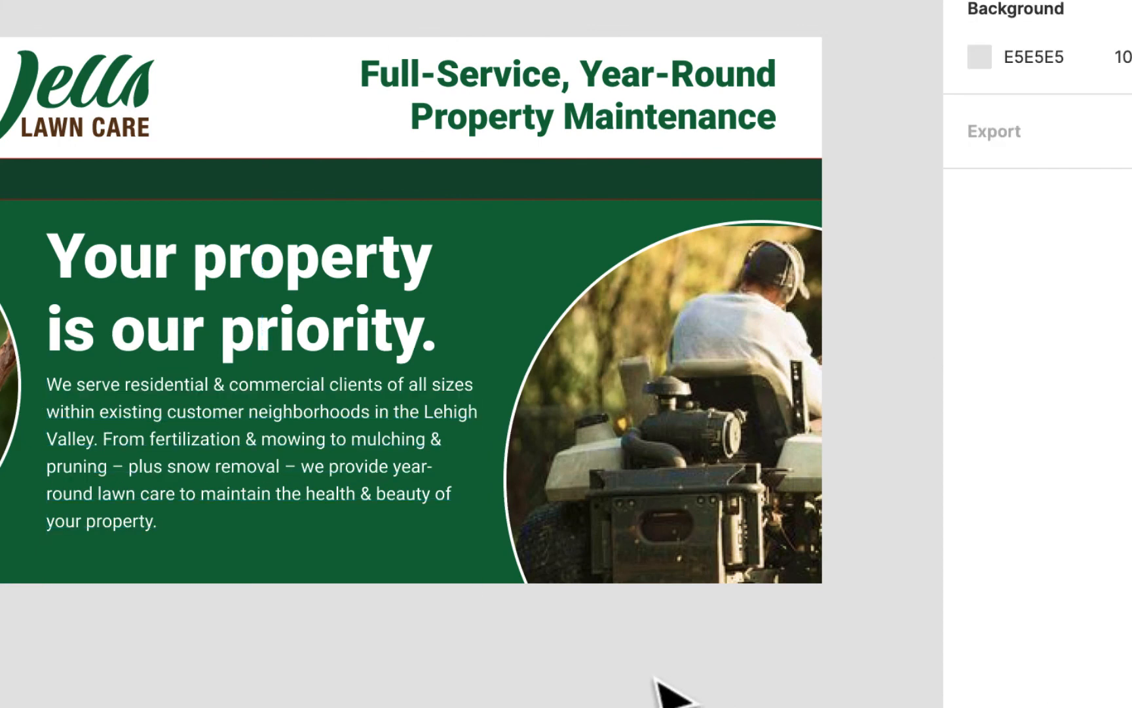